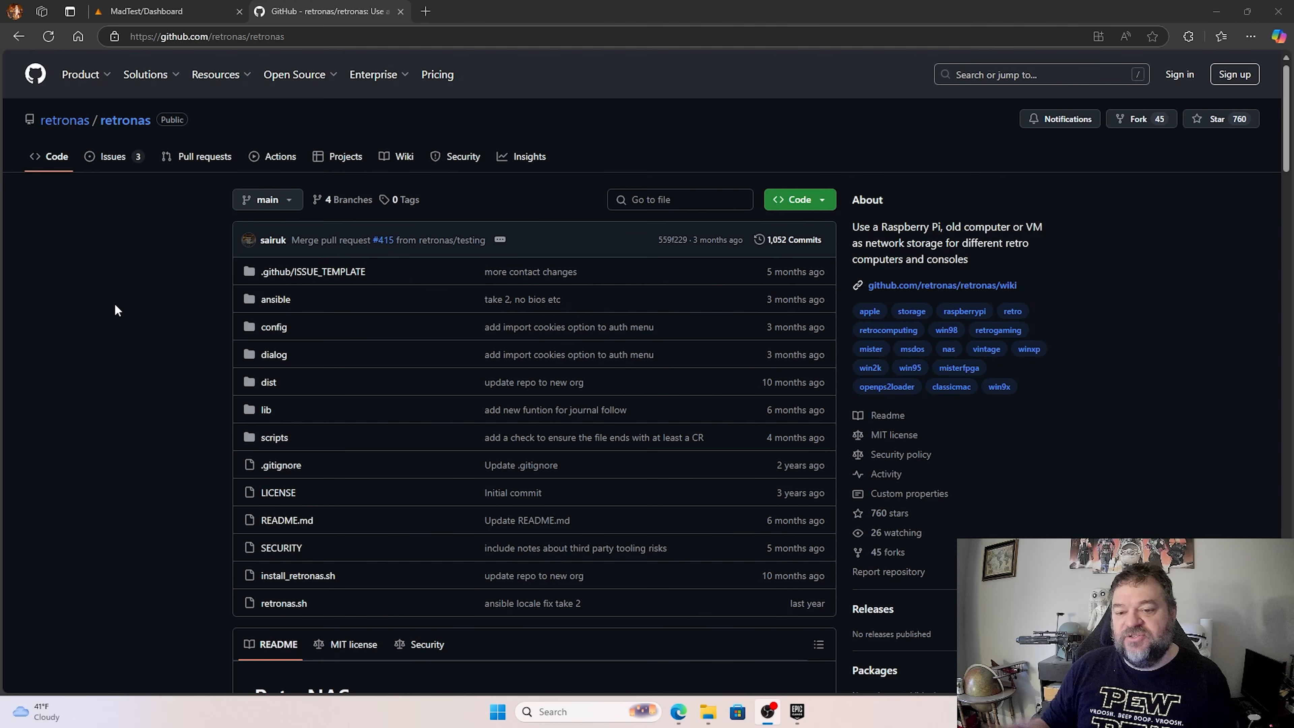
- Scroll the RetroNAS README to its About section and highlight the central file store phrase
{"action": "scroll", "coordinate": [285, 335], "scroll_direction": "down", "scroll_amount": 15}
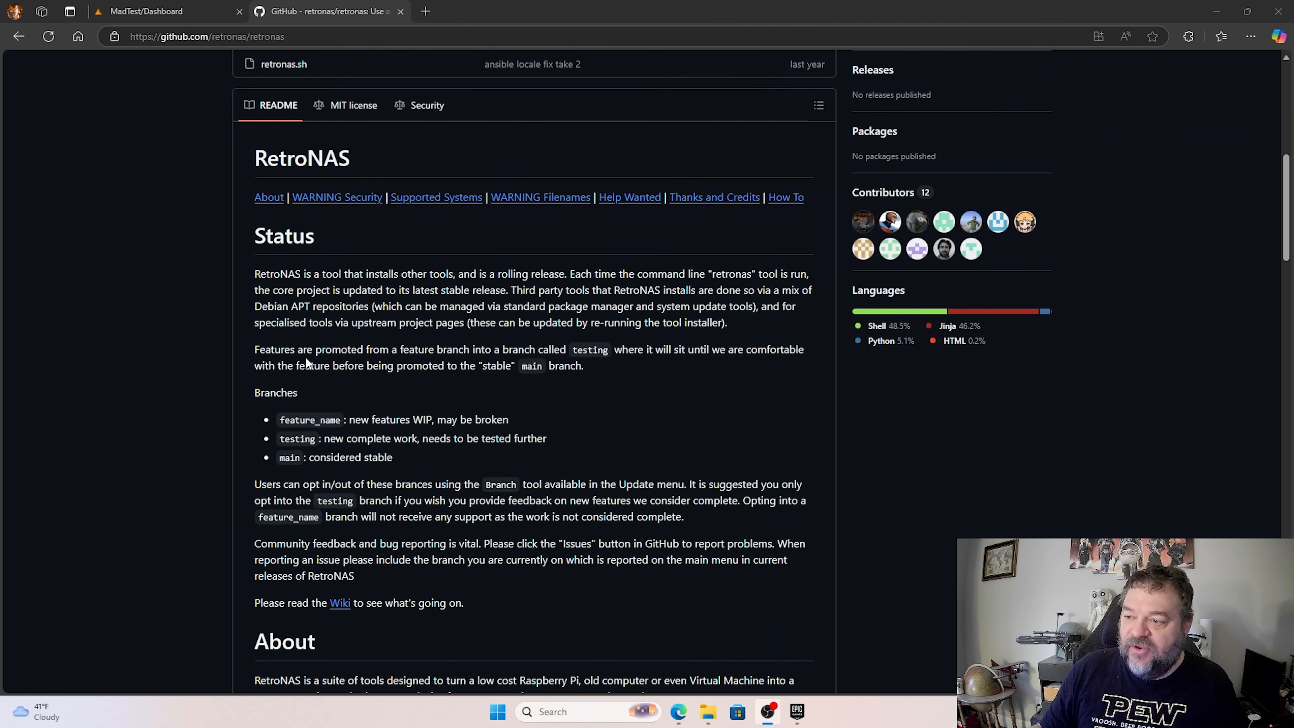
{"action": "scroll", "coordinate": [321, 168], "scroll_direction": "down", "scroll_amount": 3}
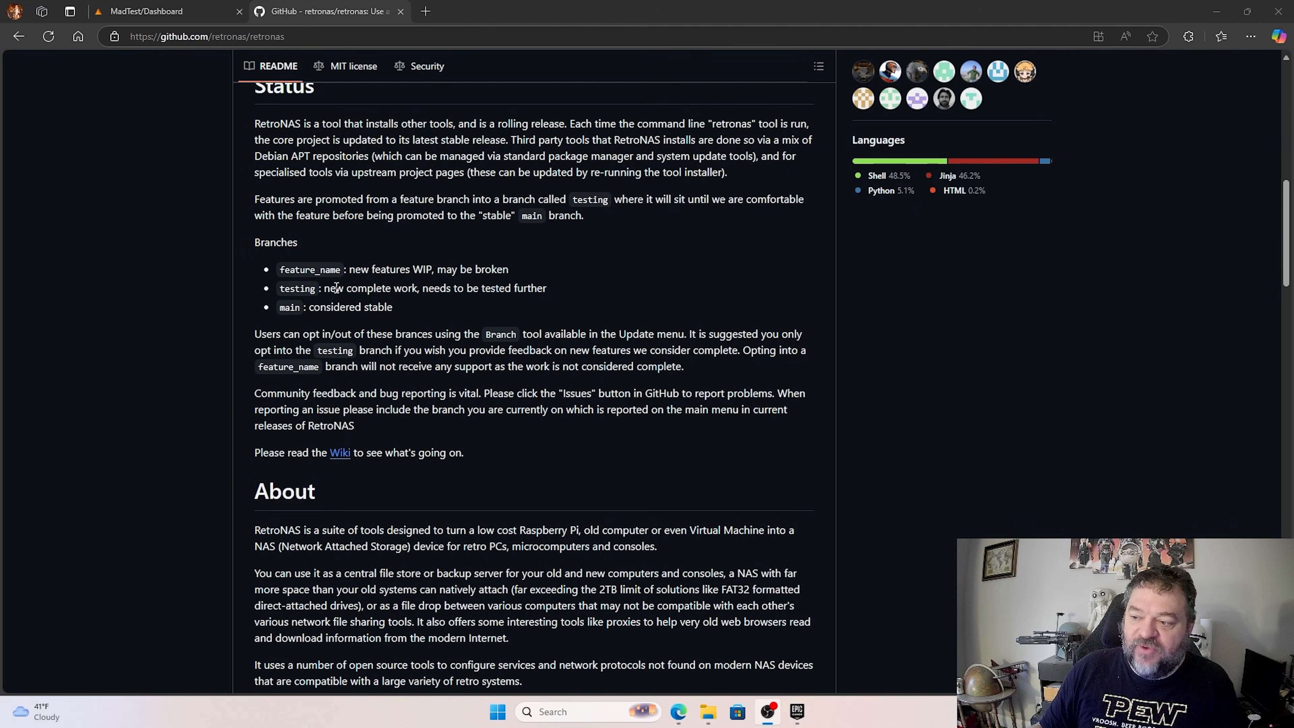
{"action": "scroll", "coordinate": [336, 289], "scroll_direction": "up", "scroll_amount": 6}
{"action": "scroll", "coordinate": [336, 290], "scroll_direction": "down", "scroll_amount": 10}
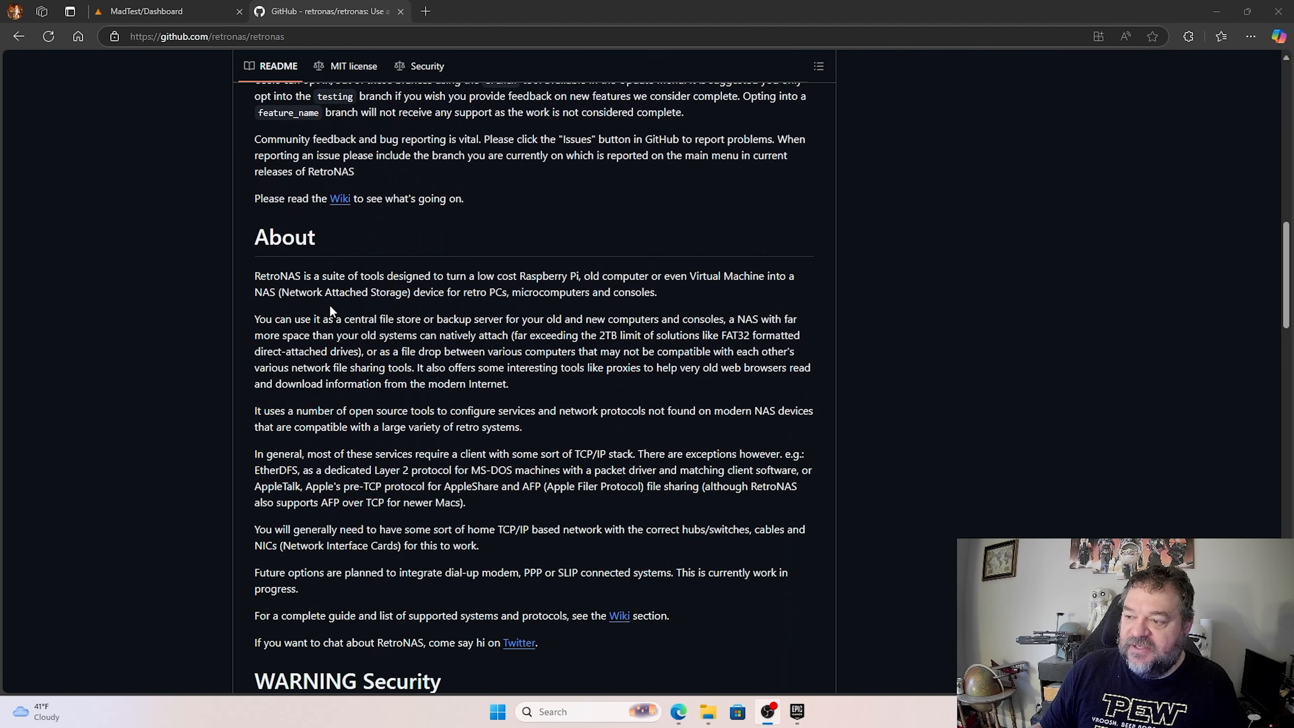
{"action": "scroll", "coordinate": [441, 340], "scroll_direction": "down", "scroll_amount": 2}
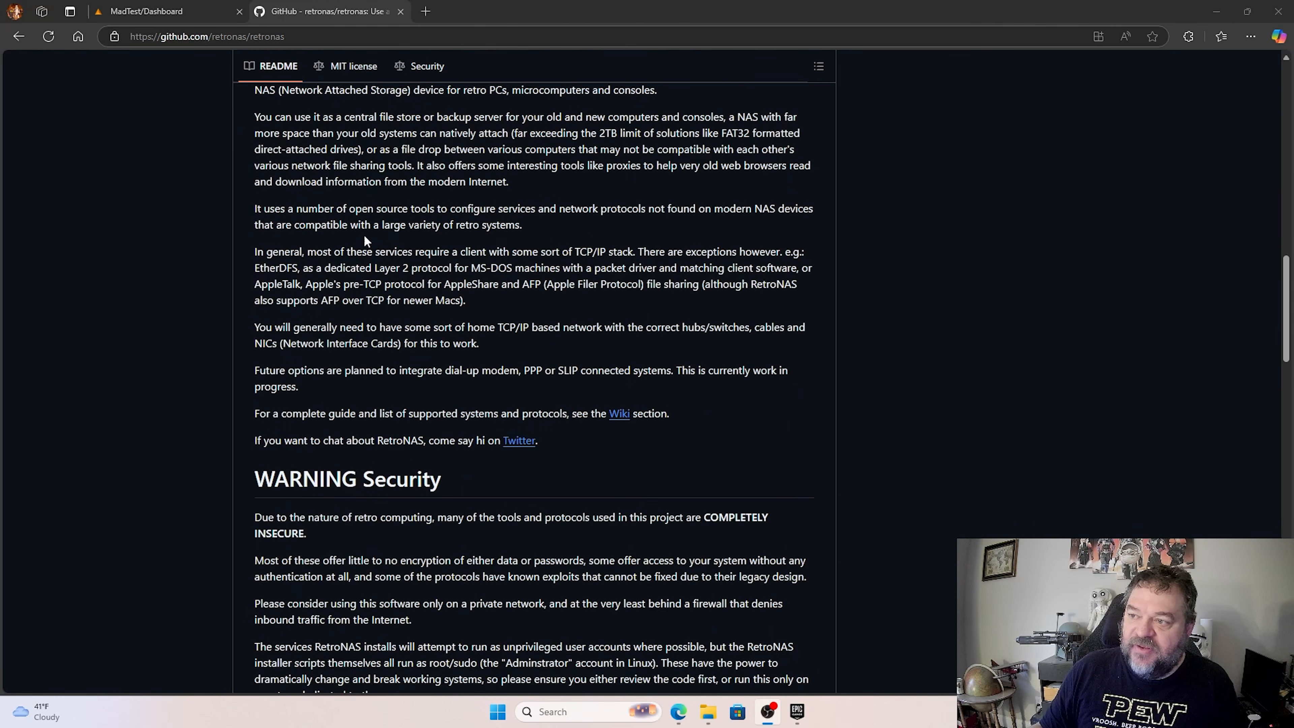
{"action": "scroll", "coordinate": [363, 239], "scroll_direction": "up", "scroll_amount": 1}
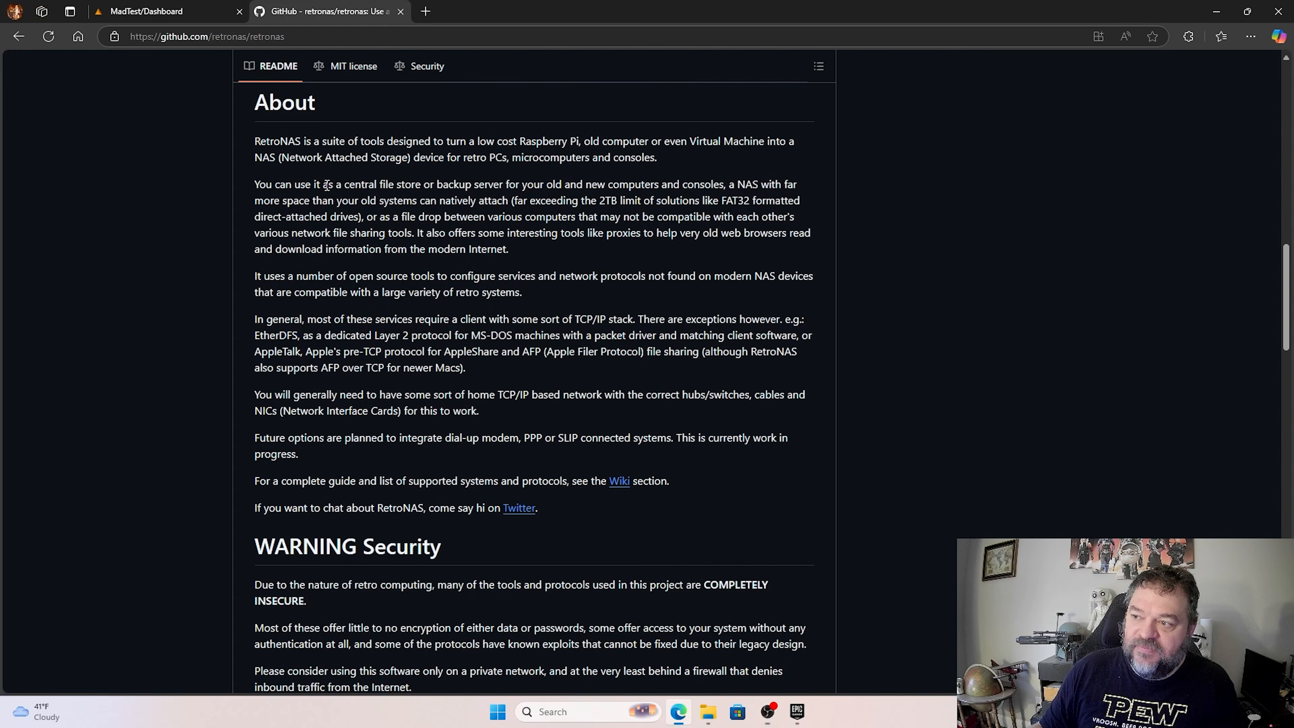
{"action": "left_click_drag", "start_coordinate": [327, 185], "coordinate": [695, 184]}
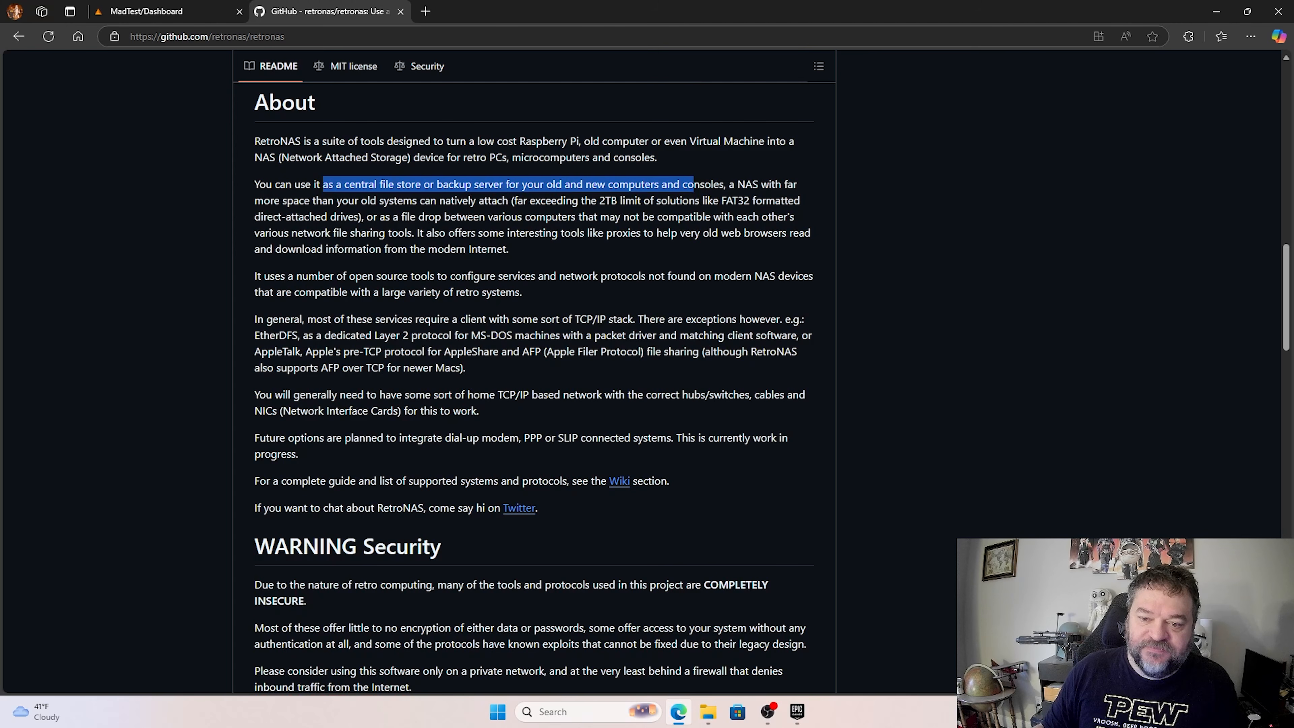
- Switch from the GitHub window to the next window with Alt+Tab
{"action": "key", "text": "alt+Tab"}
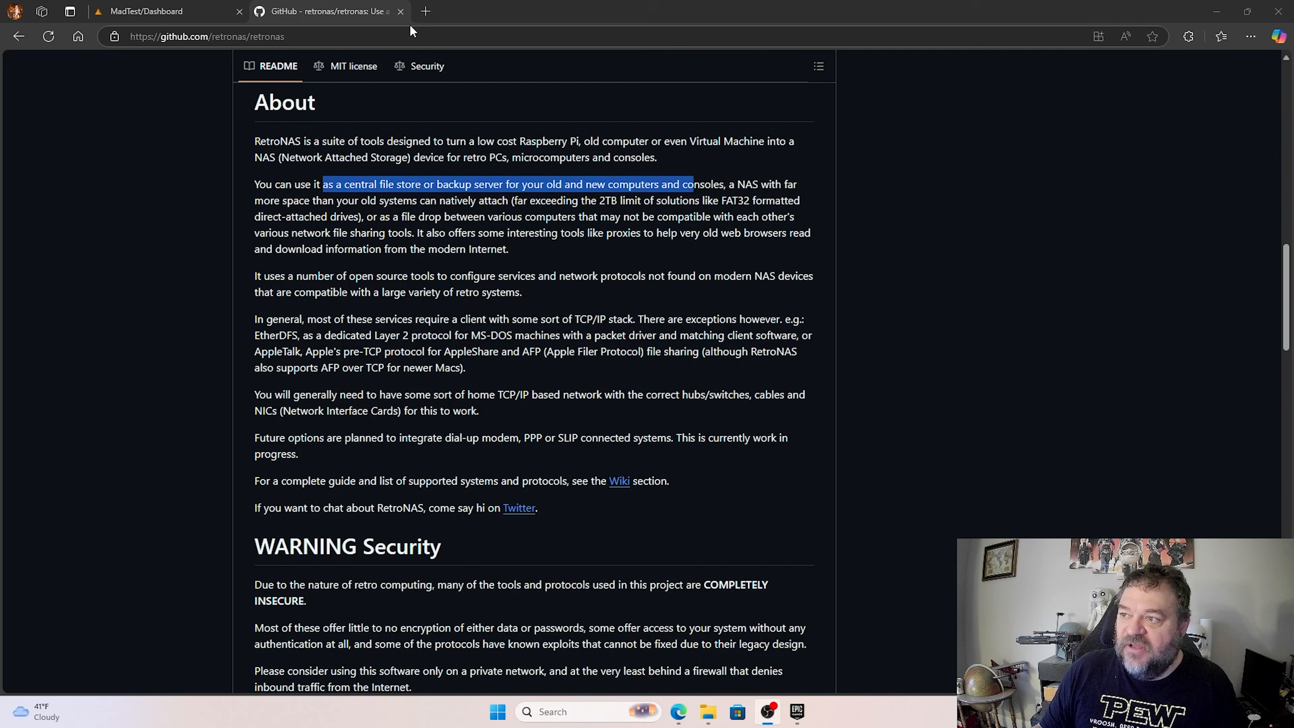
- Close the GitHub tab and go from the Docker page to Unraid's Apps catalogue
{"action": "left_click", "coordinate": [401, 12]}
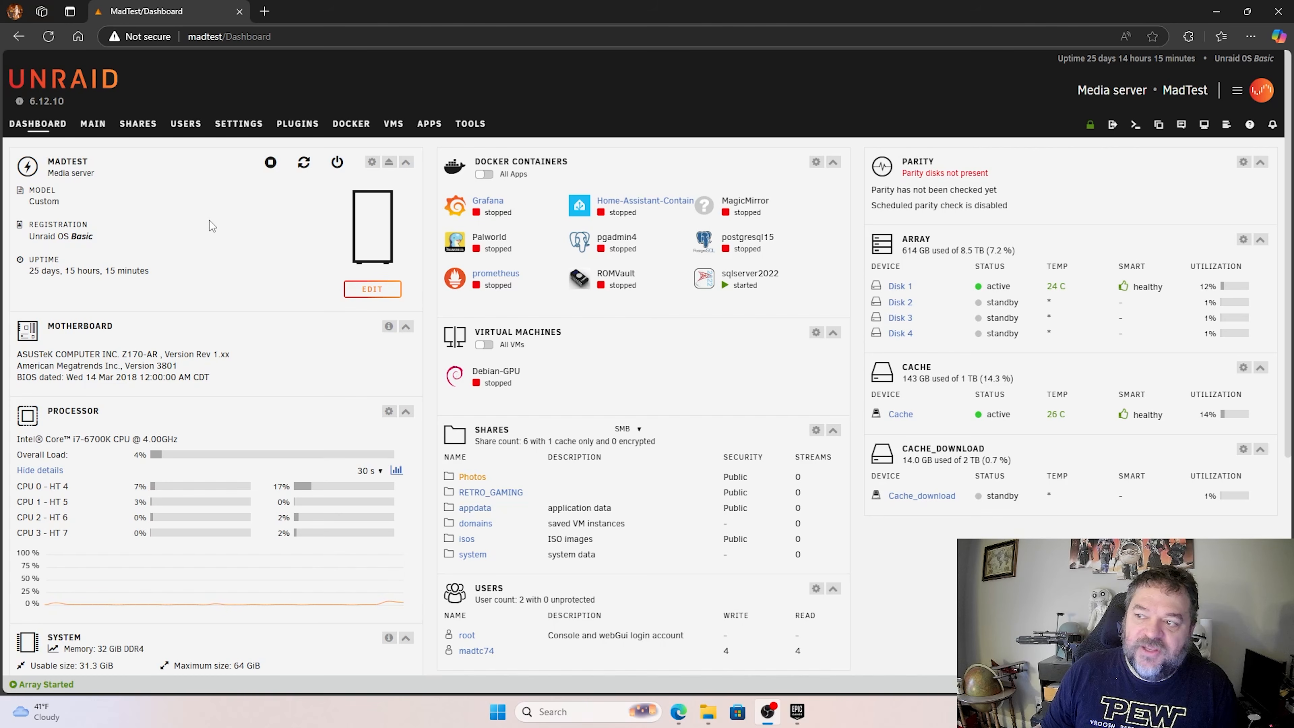
{"action": "left_click", "coordinate": [349, 128]}
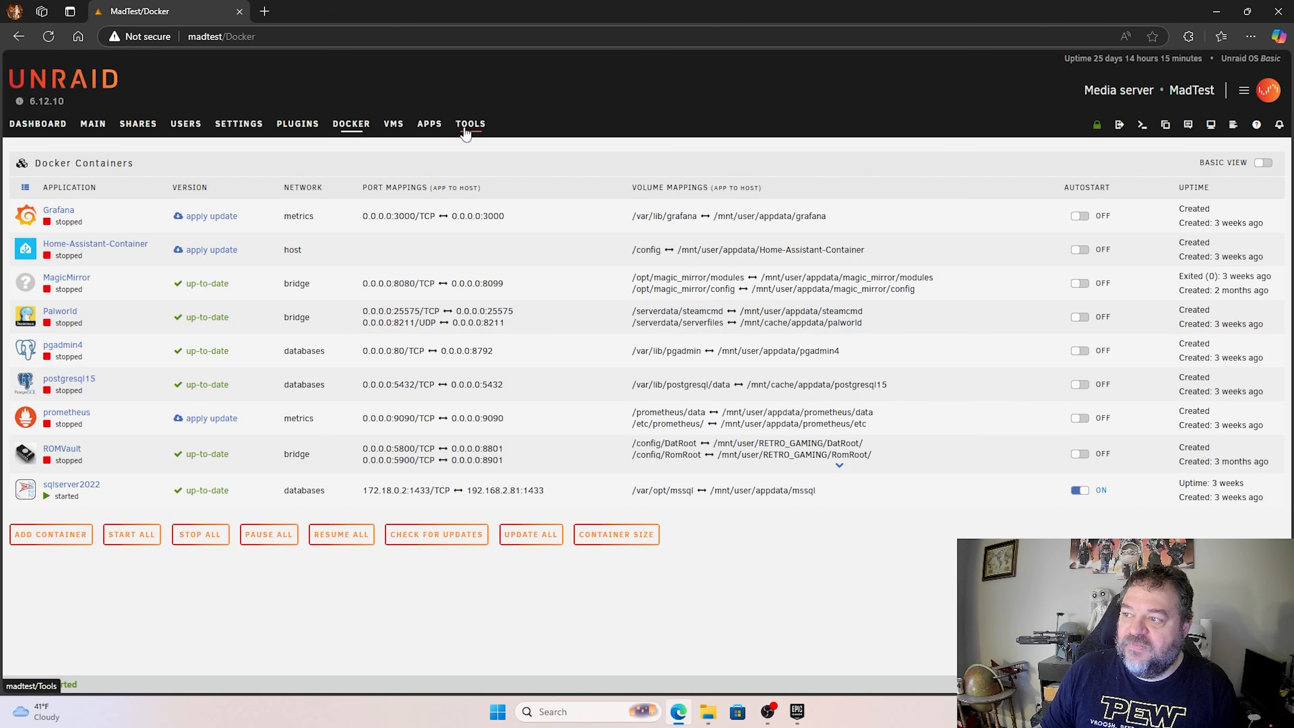
{"action": "left_click", "coordinate": [429, 134]}
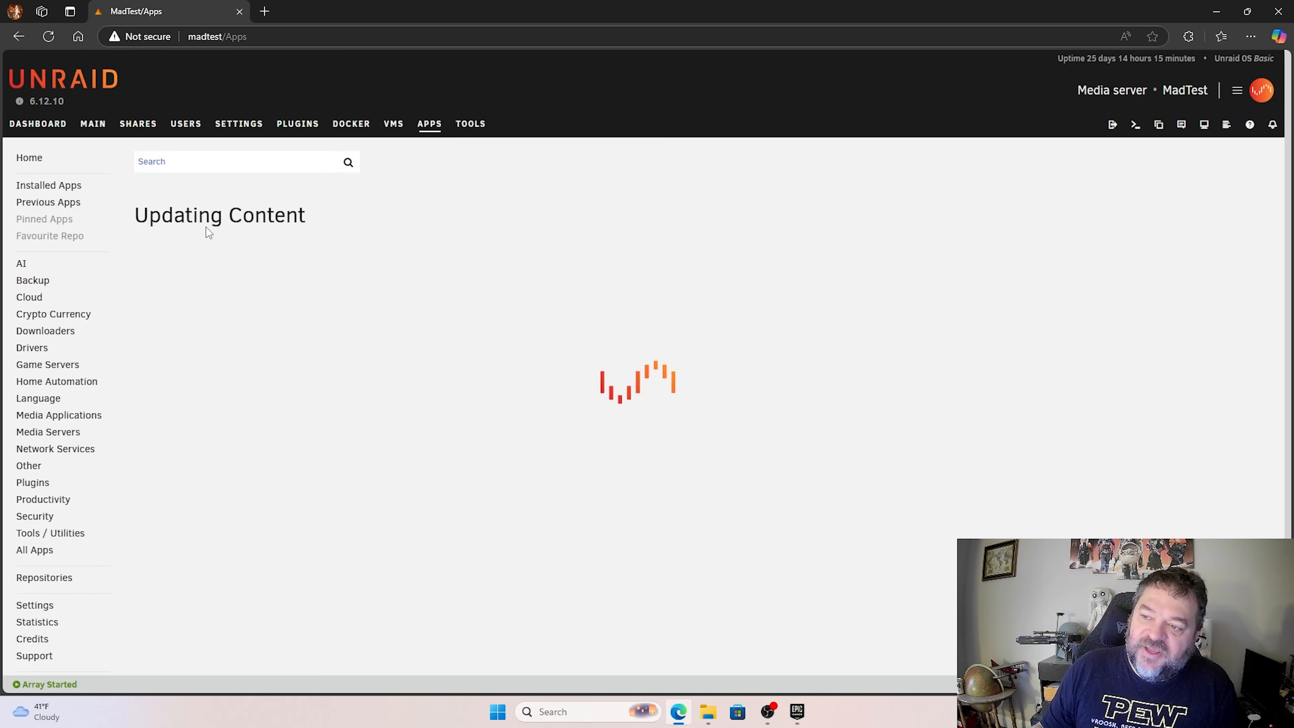
- Search 'retro', choose retronas_inabox and open the RetroNAS_inabox app details
{"action": "left_click", "coordinate": [177, 161]}
{"action": "type", "text": "retro"}
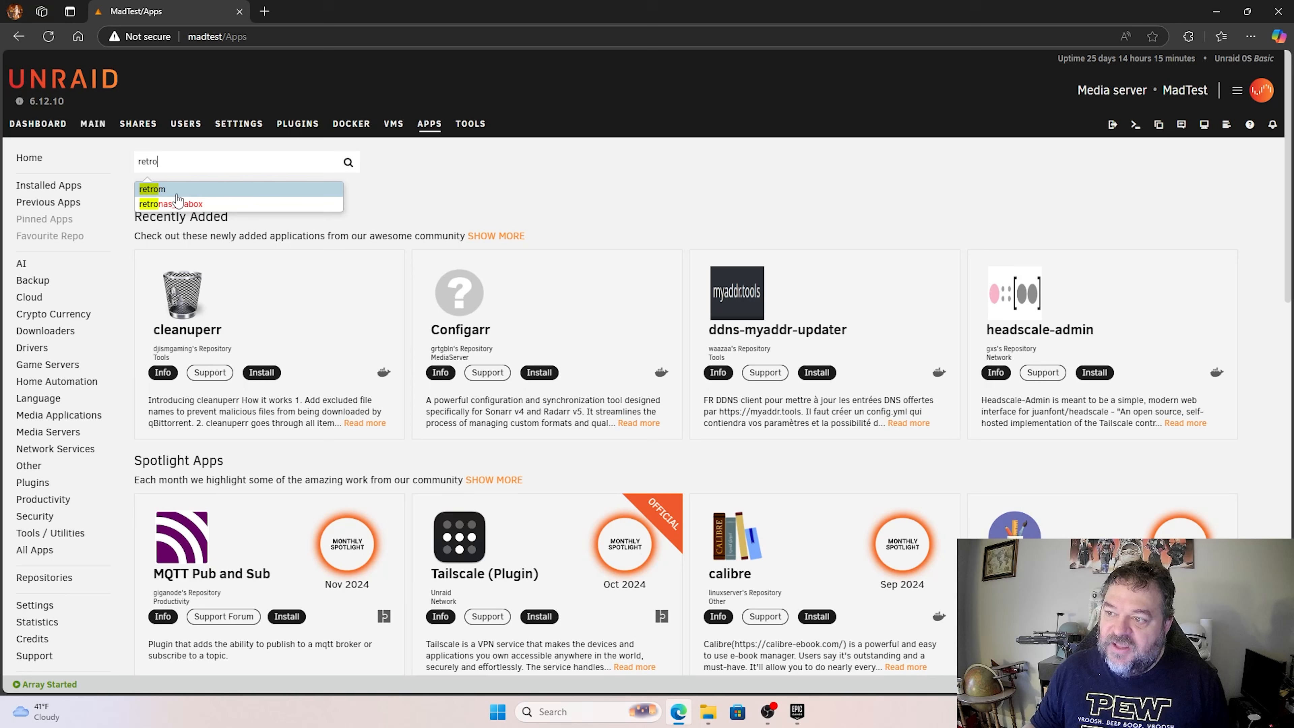
{"action": "left_click", "coordinate": [174, 204]}
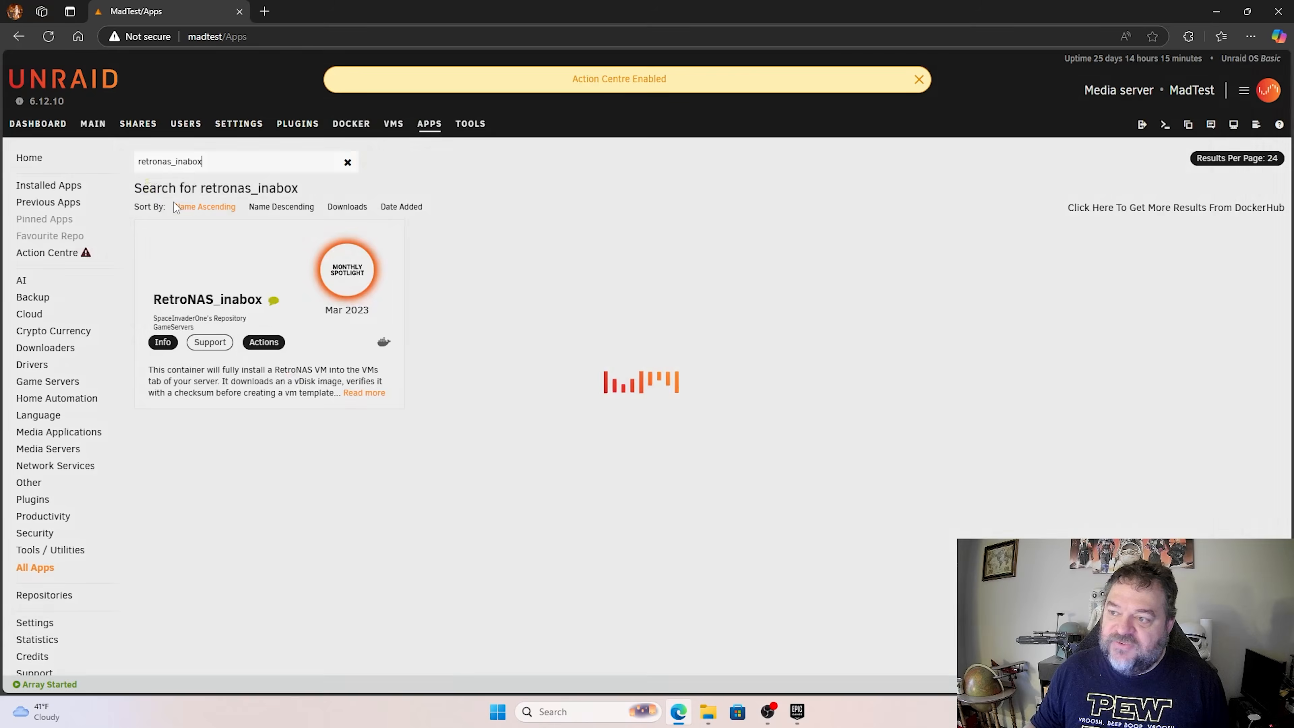
{"action": "left_click", "coordinate": [512, 260]}
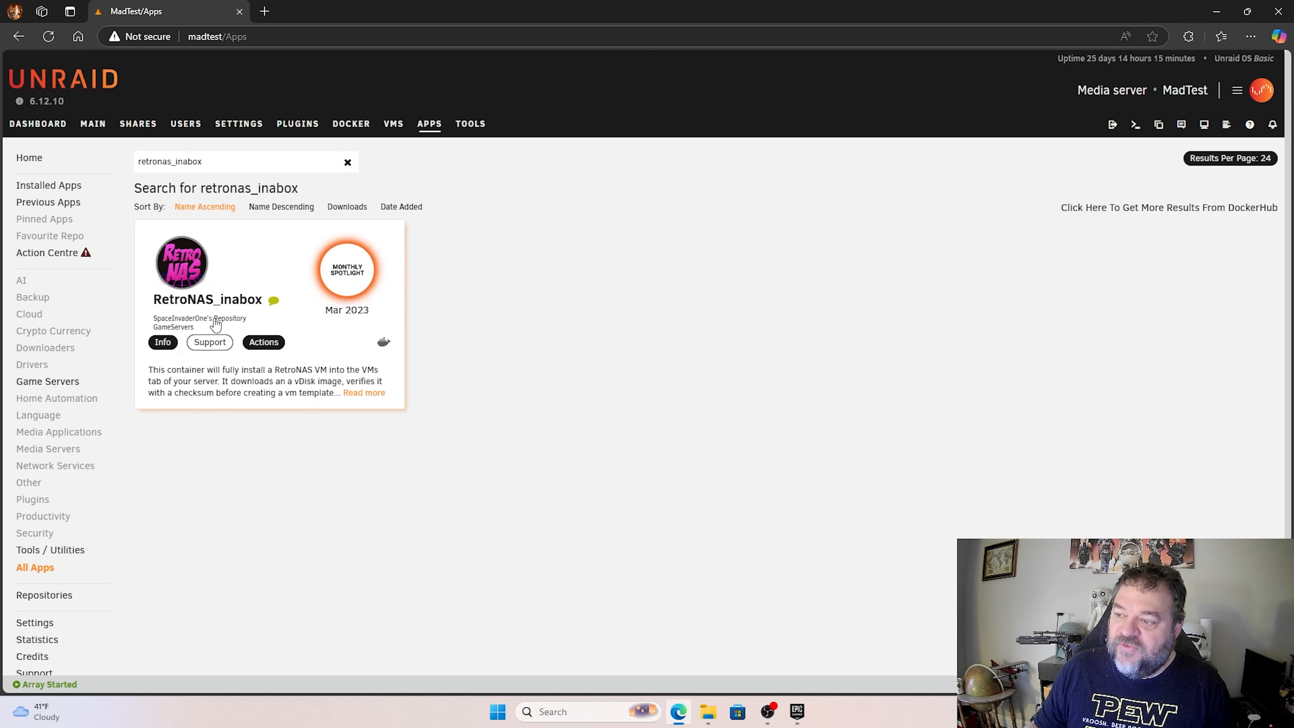
{"action": "left_click", "coordinate": [186, 271]}
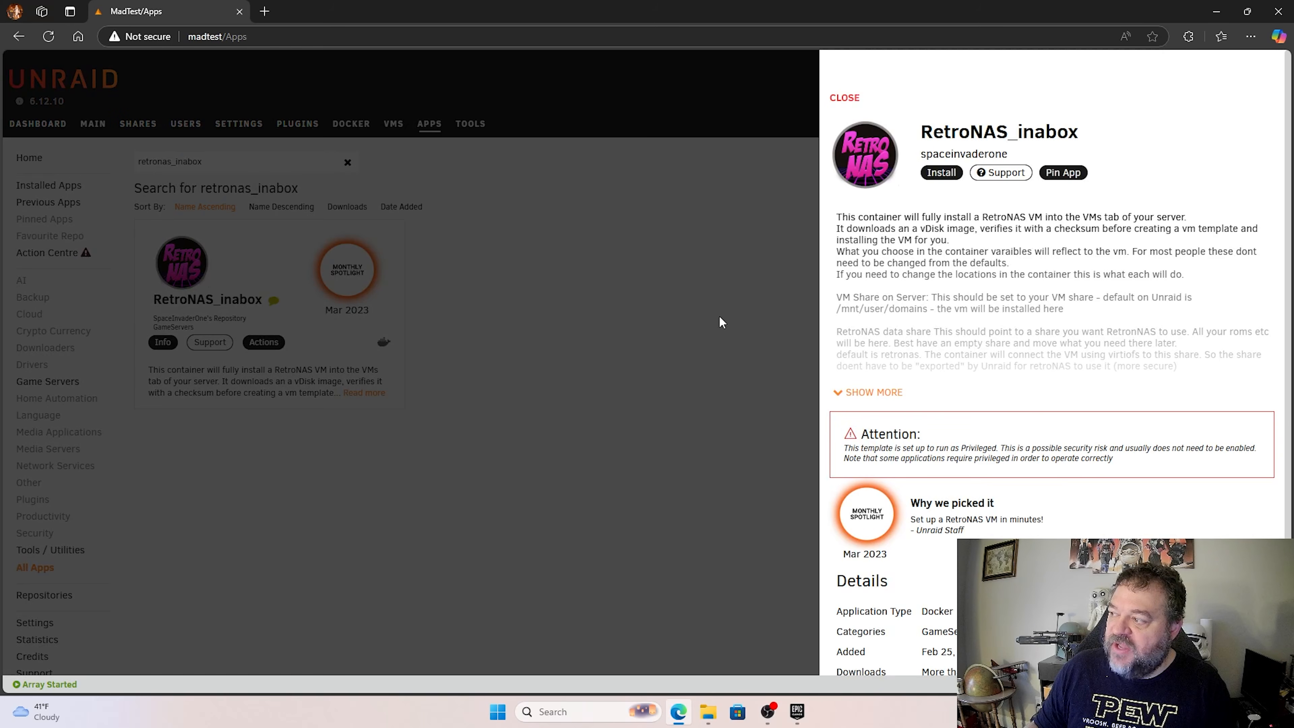
- Install RetroNAS_inabox and review its defaults: /mnt/user/domains/, /mnt/user/retronas/, VM name RetroNAS
{"action": "left_click", "coordinate": [939, 173]}
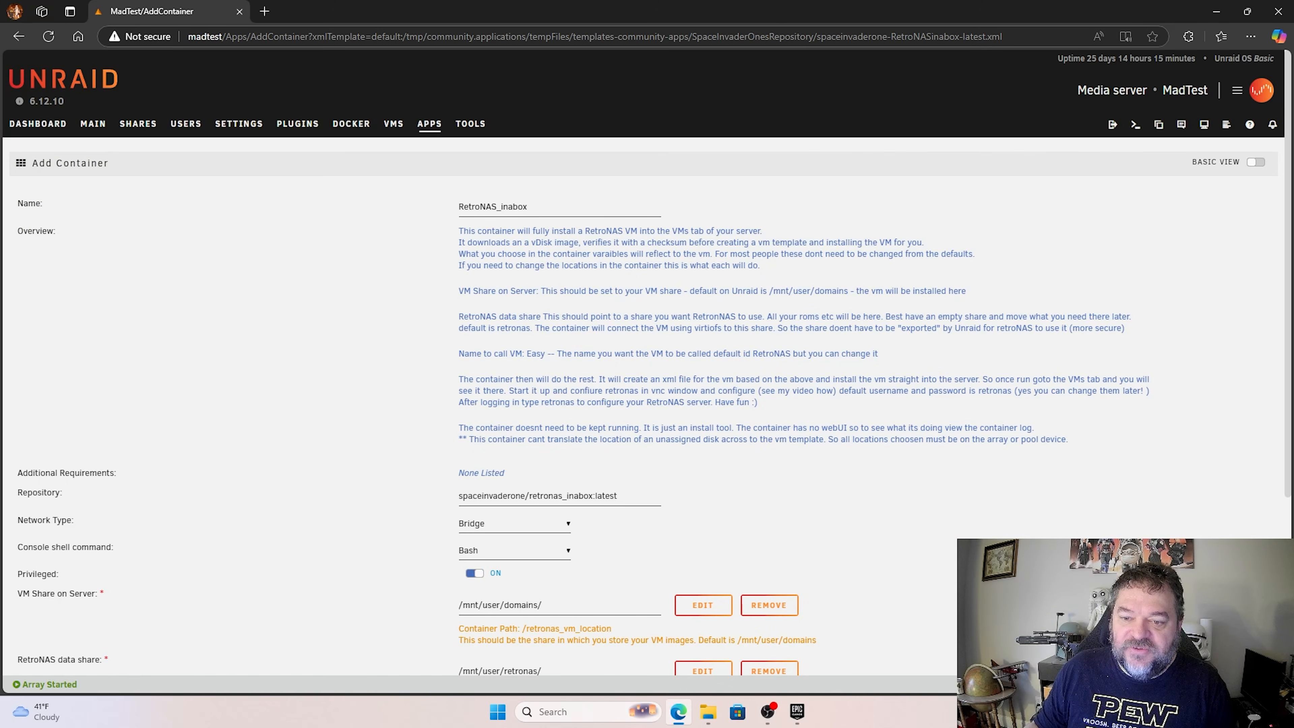
{"action": "key", "text": "alt+Tab"}
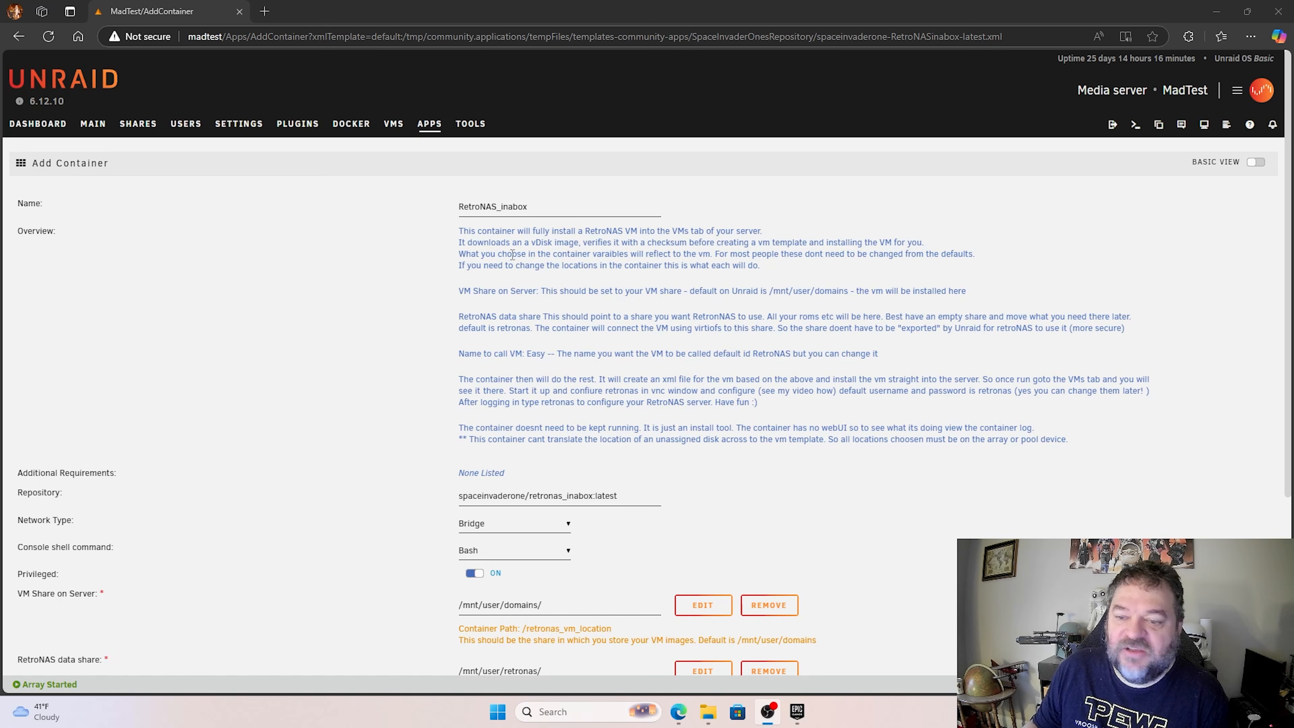
{"action": "scroll", "coordinate": [511, 253], "scroll_direction": "down", "scroll_amount": 4}
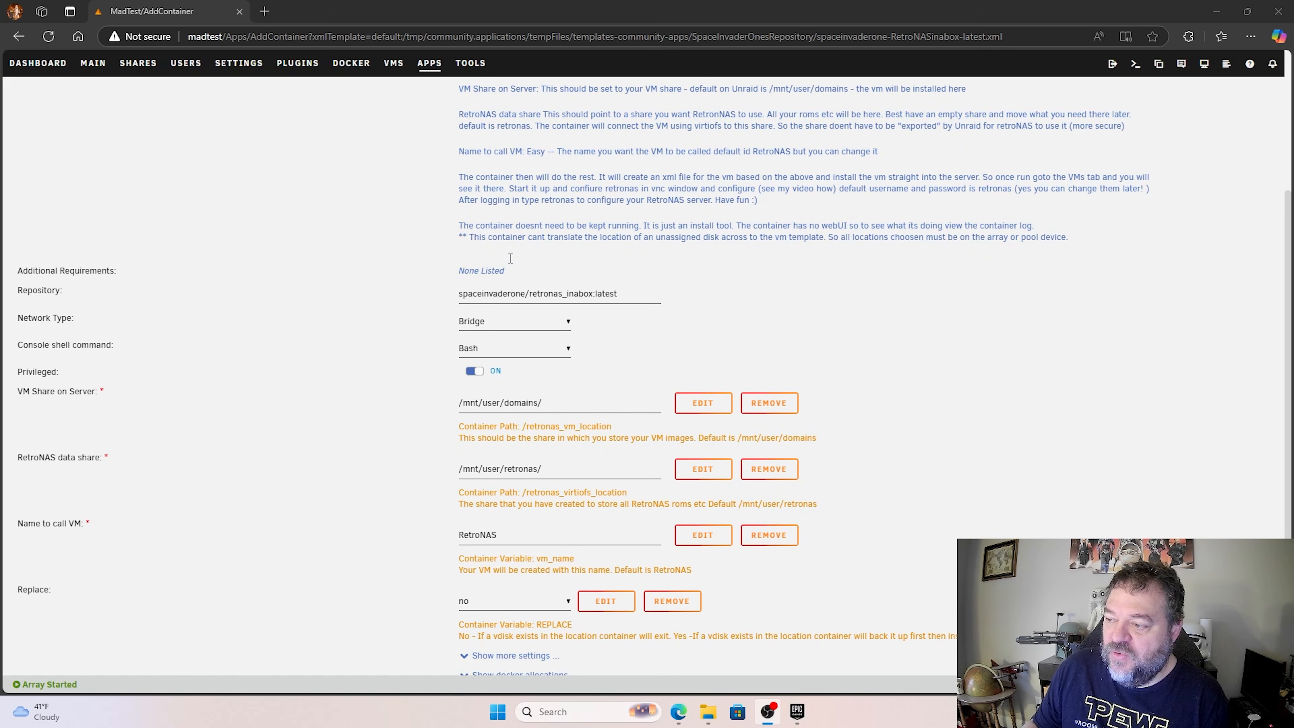
{"action": "scroll", "coordinate": [500, 216], "scroll_direction": "down", "scroll_amount": 2}
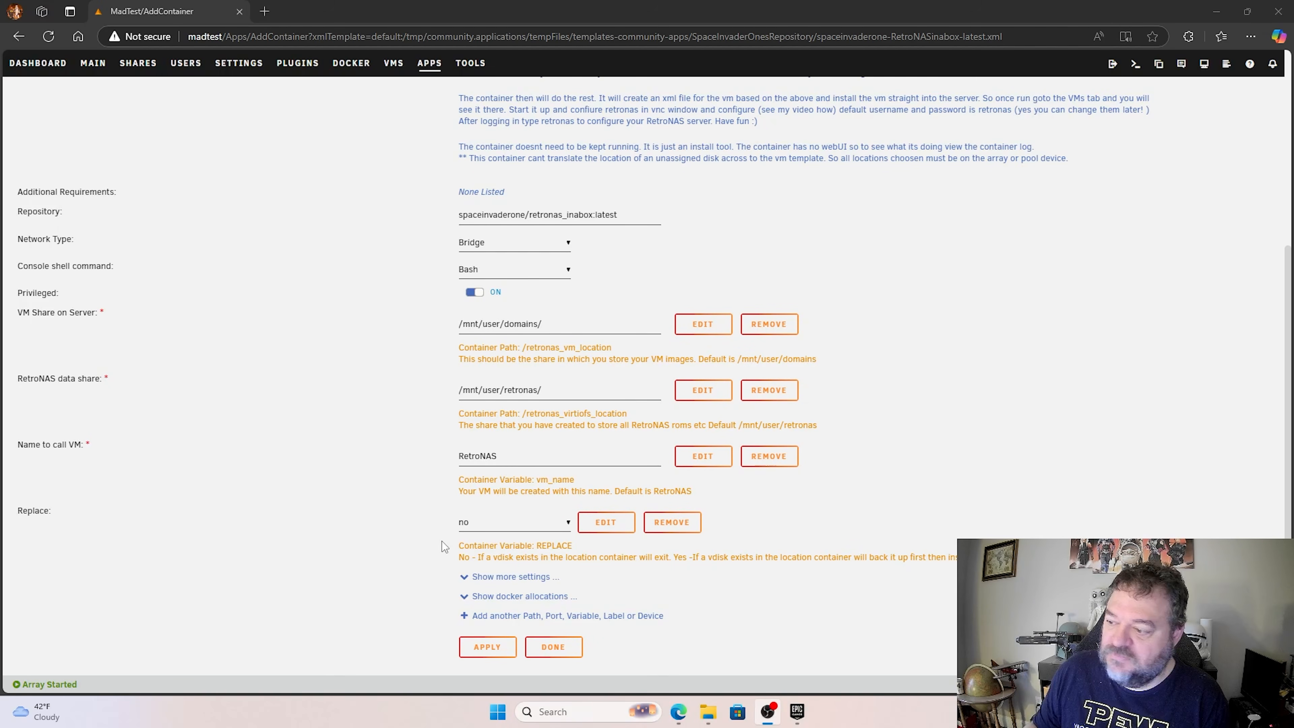
- Apply the RetroNAS_inabox container settings and confirm it shows as started in the Docker list
{"action": "left_click", "coordinate": [487, 648]}
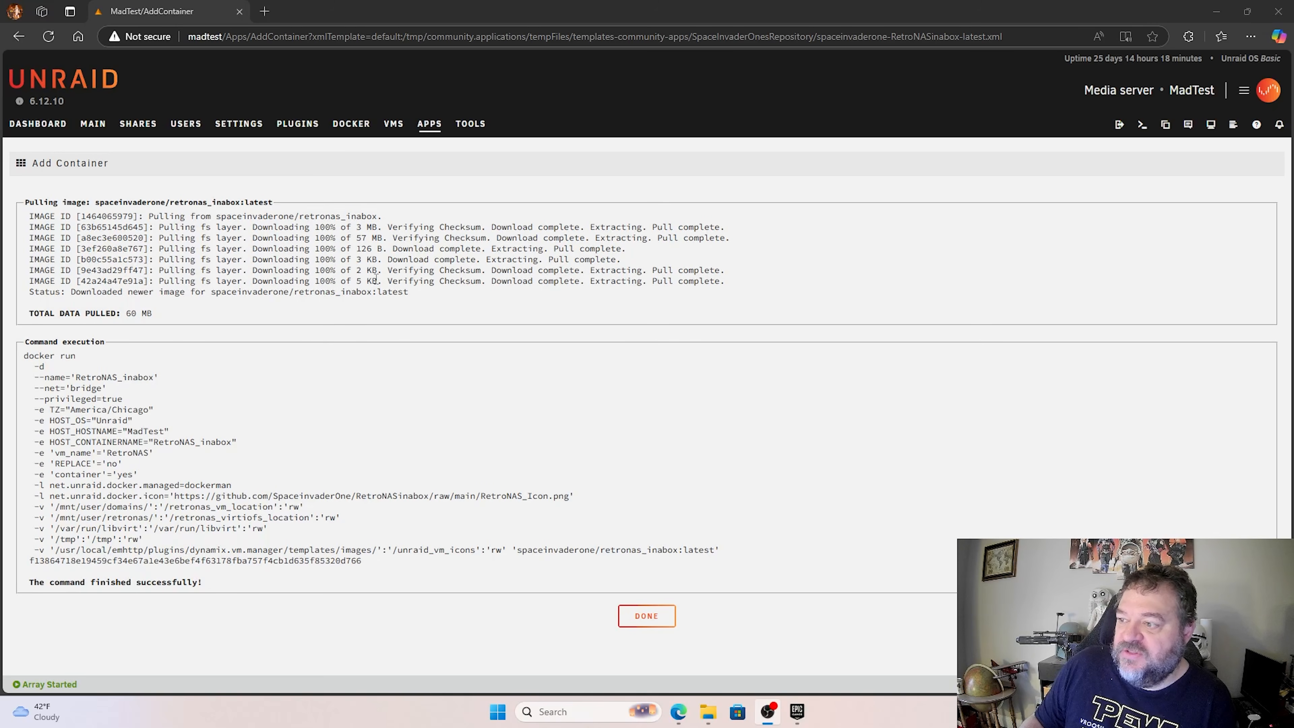
{"action": "left_click", "coordinate": [654, 618]}
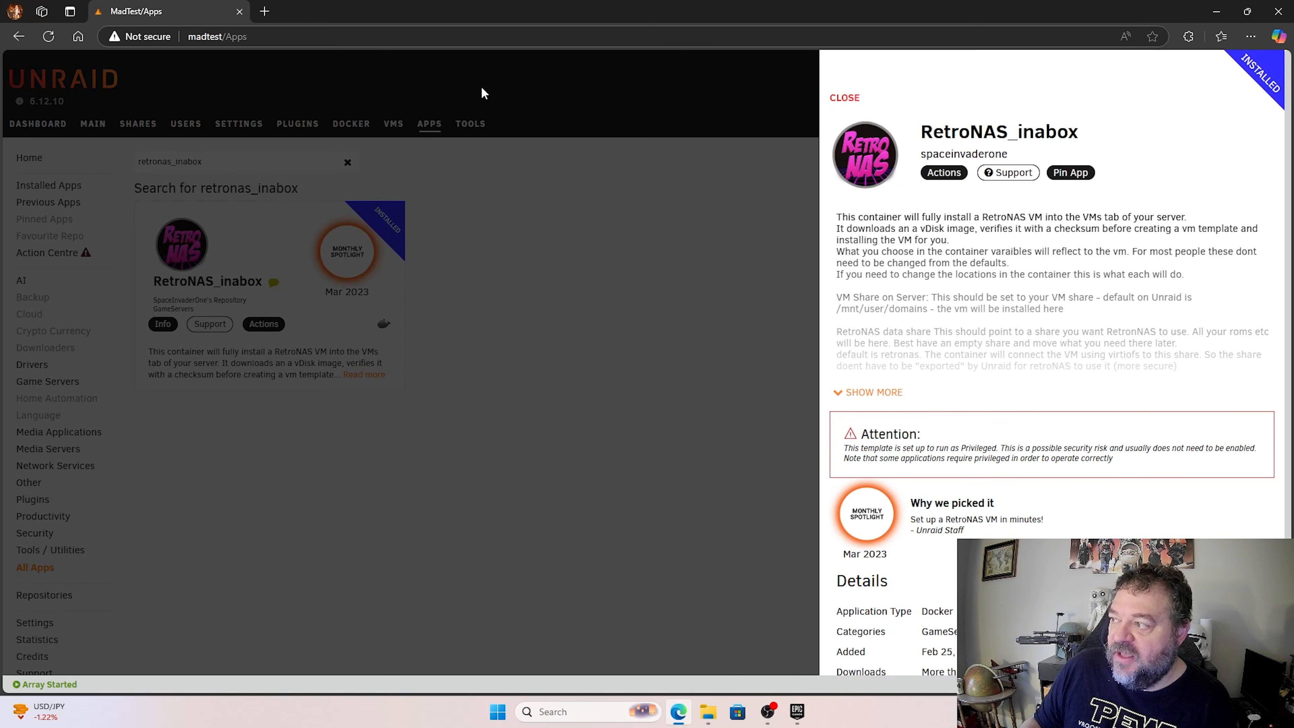
{"action": "left_click", "coordinate": [481, 87]}
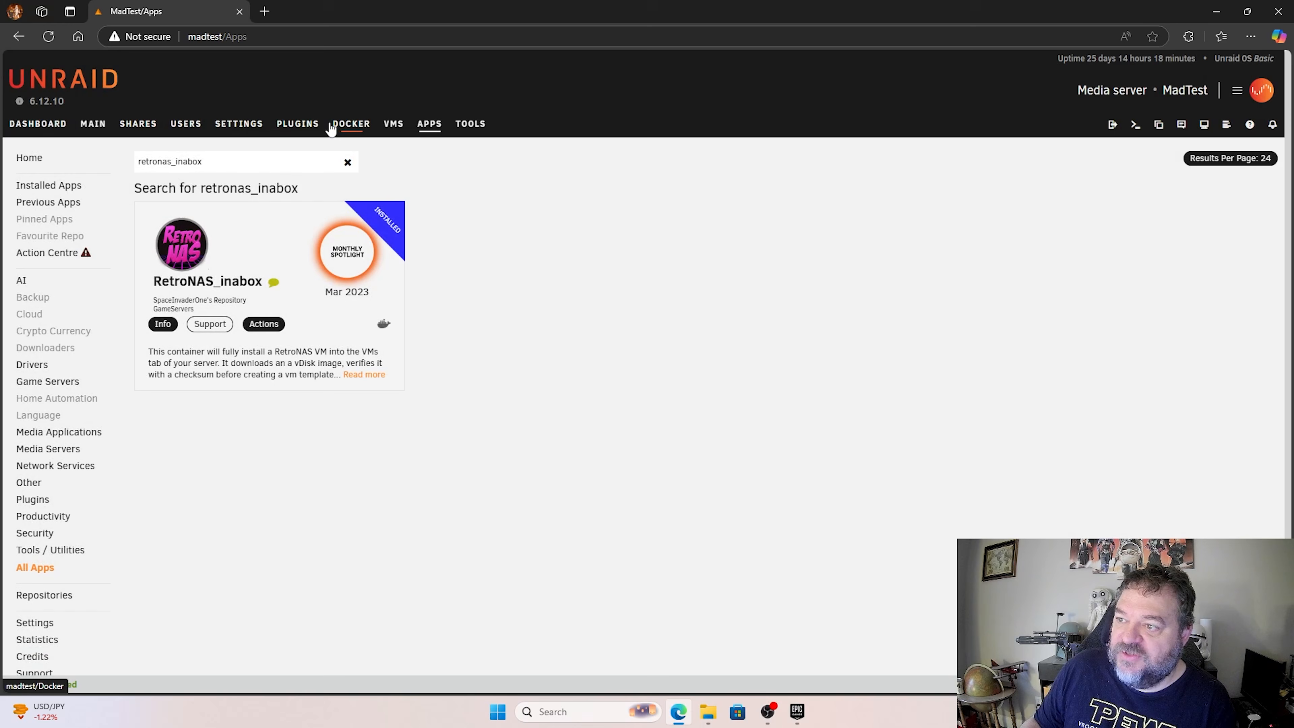
{"action": "left_click", "coordinate": [331, 128]}
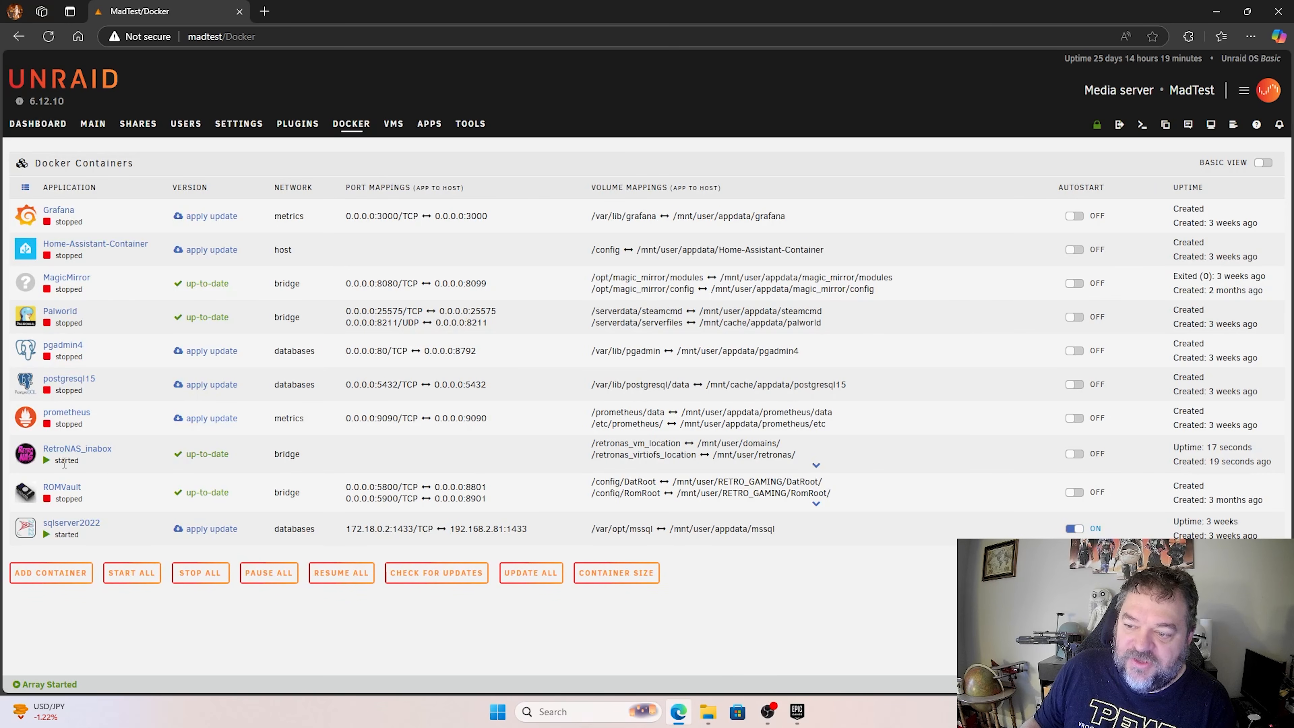
- Open the RetroNAS_inabox container log to watch the vdisk download and RetroNAS VM definition
{"action": "left_click", "coordinate": [393, 124]}
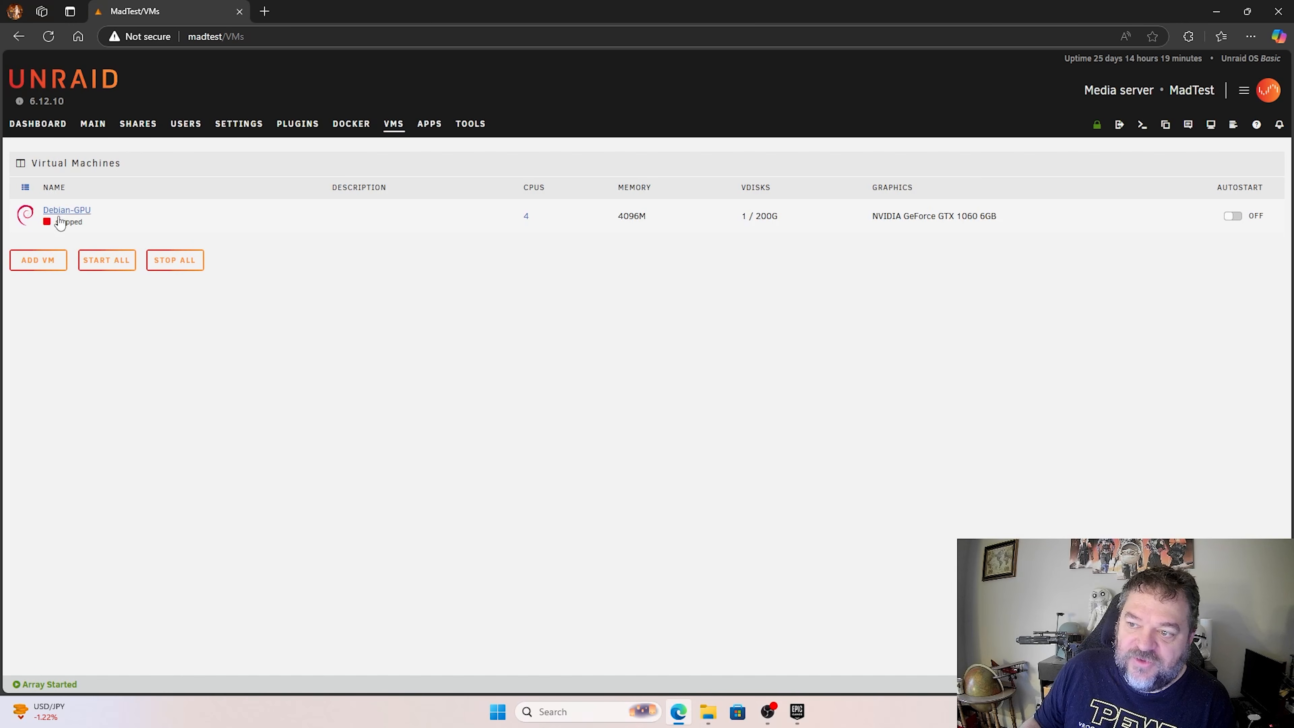
{"action": "left_click", "coordinate": [354, 127]}
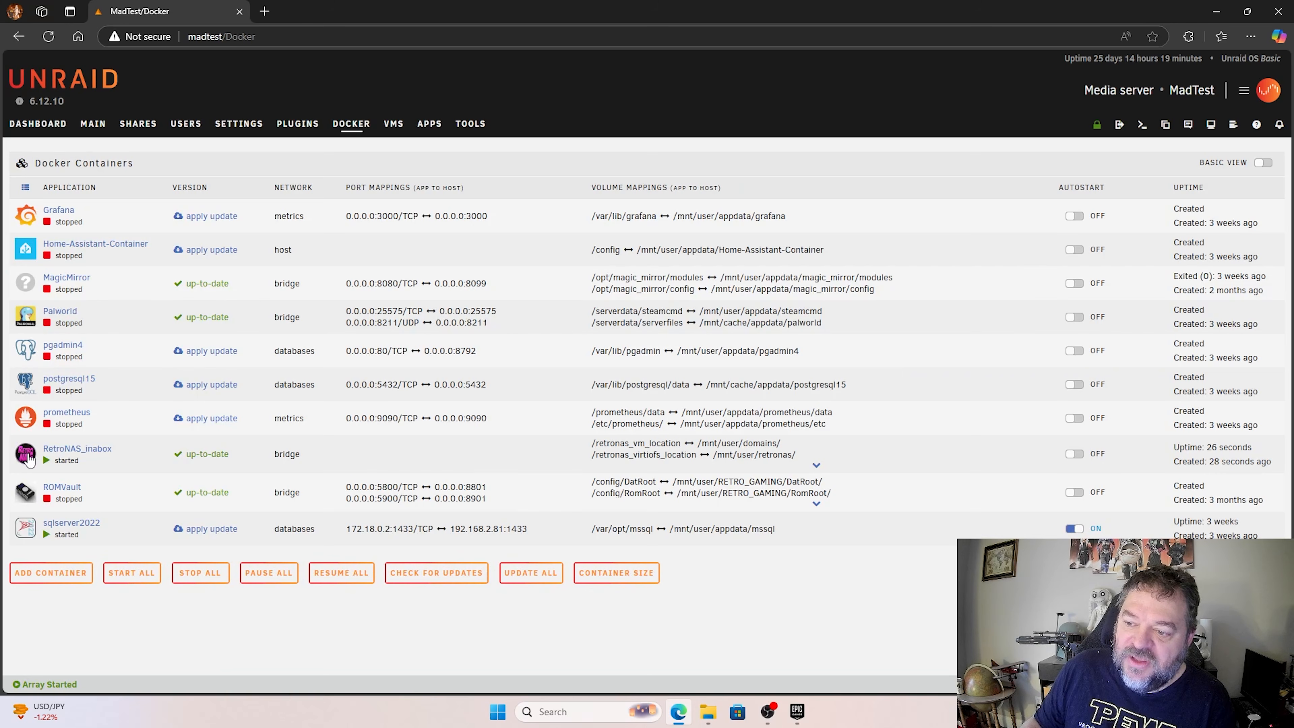
{"action": "left_click", "coordinate": [25, 459]}
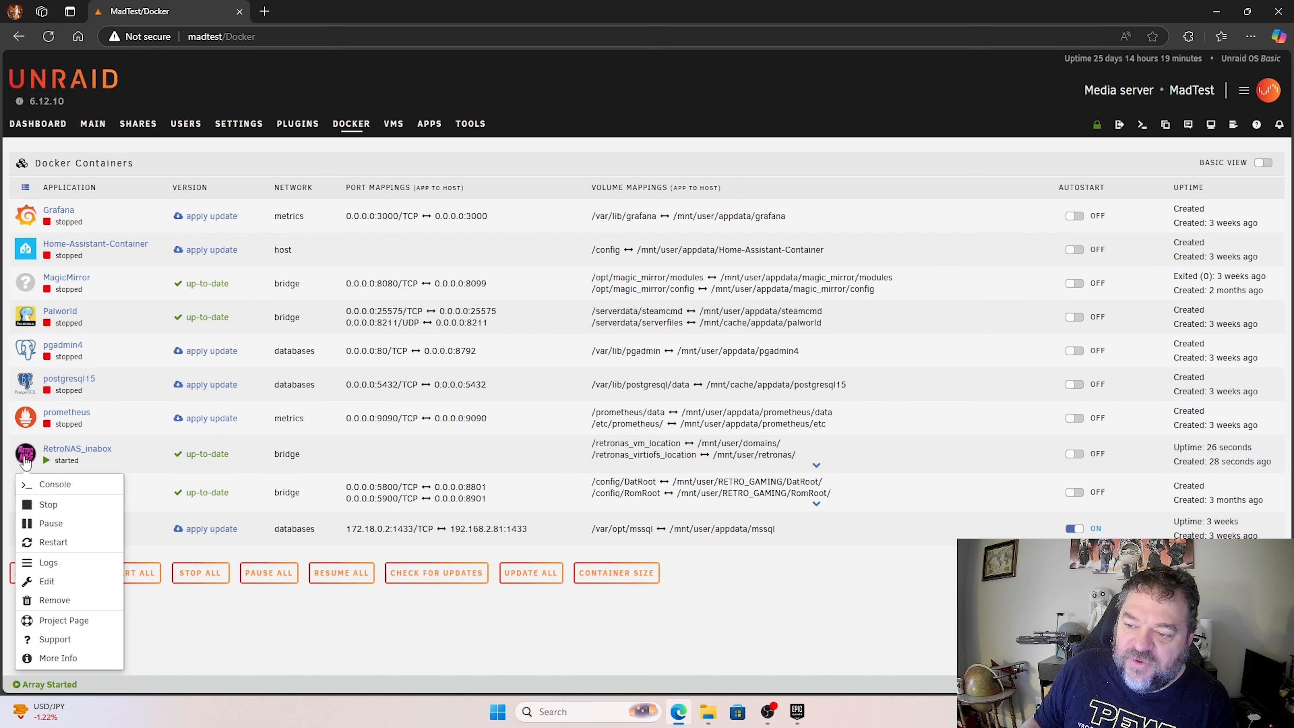
{"action": "left_click", "coordinate": [49, 562]}
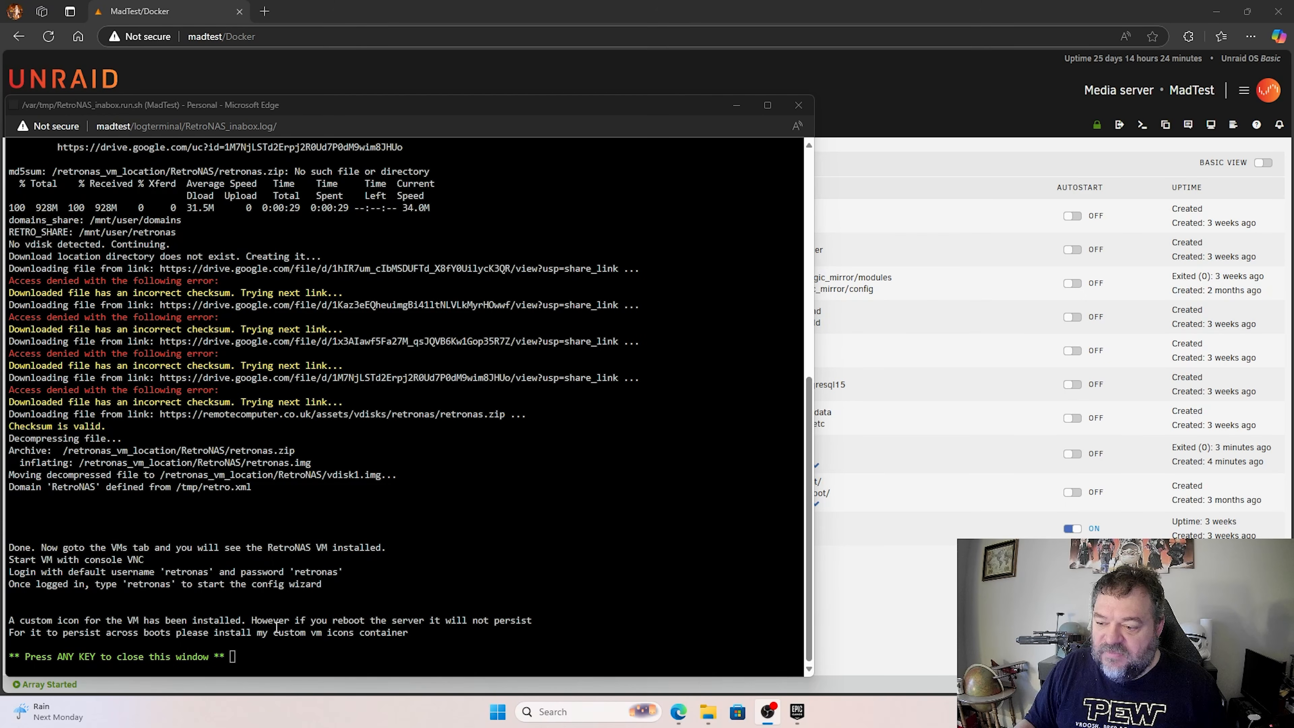
- Close the finished installer log and view the stopped RetroNAS VM in the Virtual Machines list
{"action": "left_click", "coordinate": [265, 643]}
{"action": "key", "text": "space"}
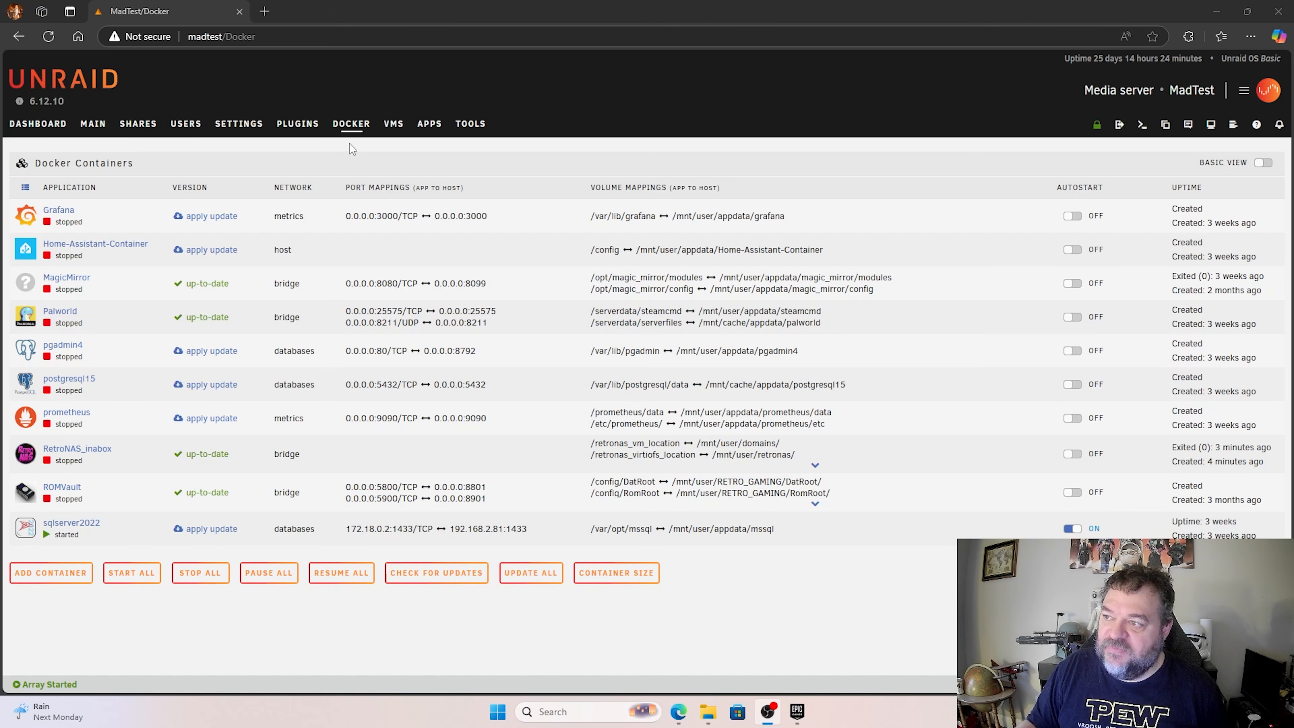
{"action": "left_click", "coordinate": [394, 125]}
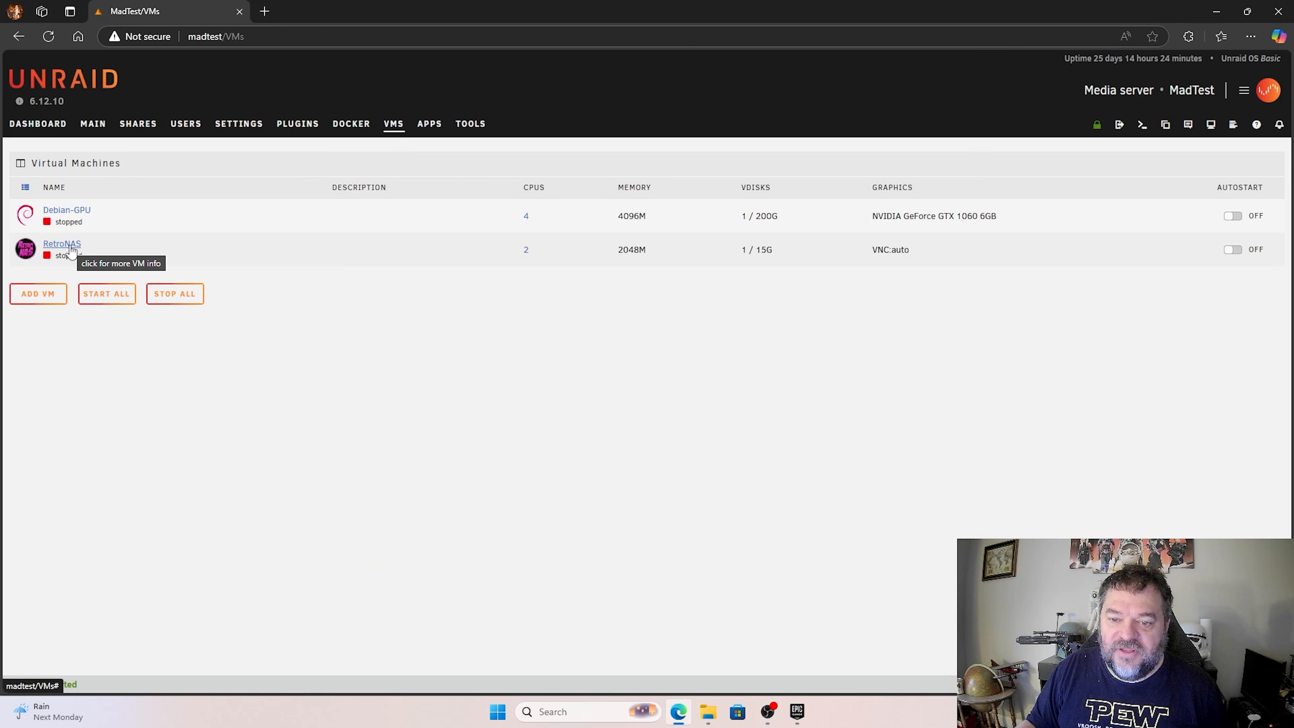
- Start the RetroNAS VM with its VNC console, maximized and focused for typing
{"action": "left_click", "coordinate": [30, 254]}
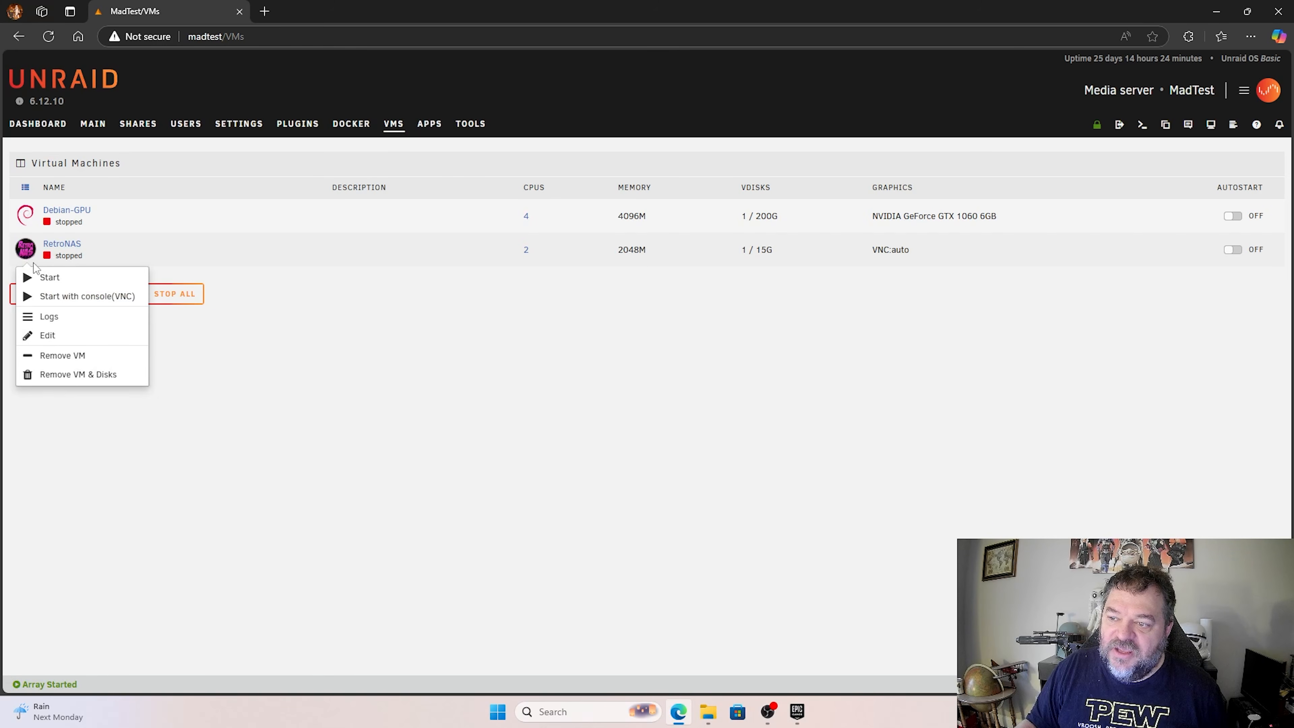
{"action": "left_click", "coordinate": [51, 300]}
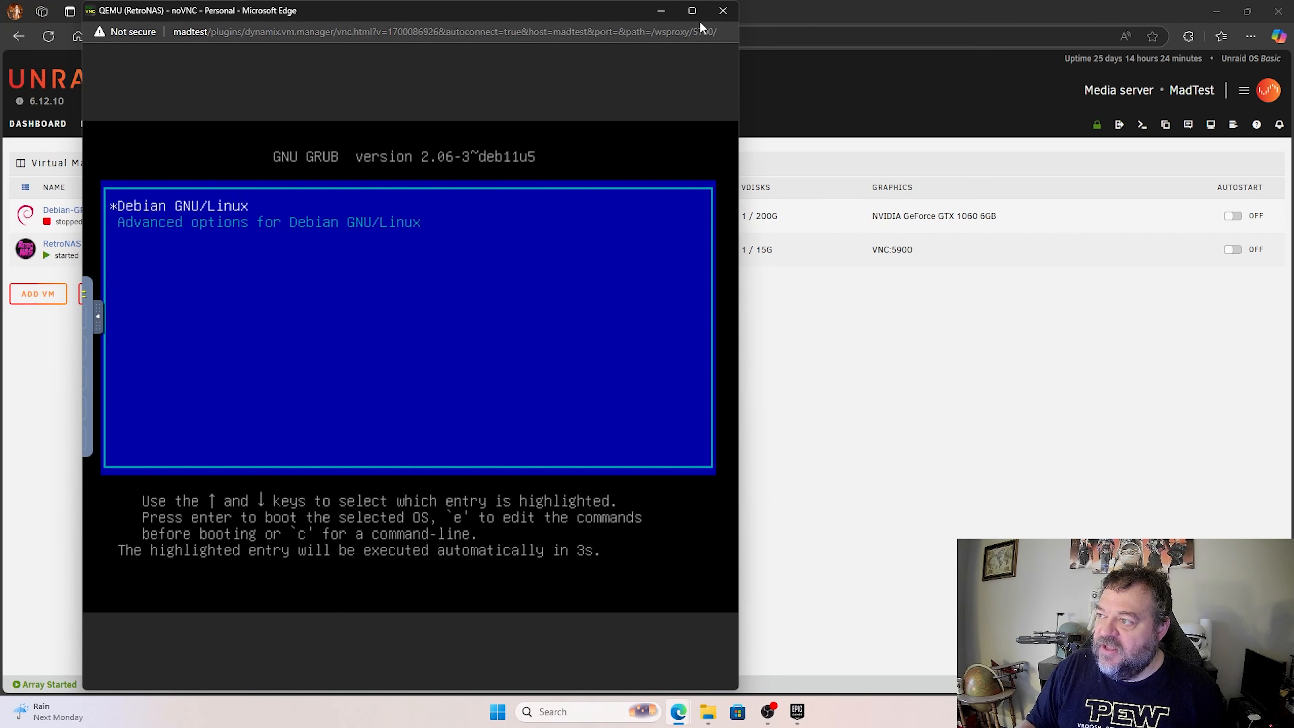
{"action": "left_click", "coordinate": [691, 11]}
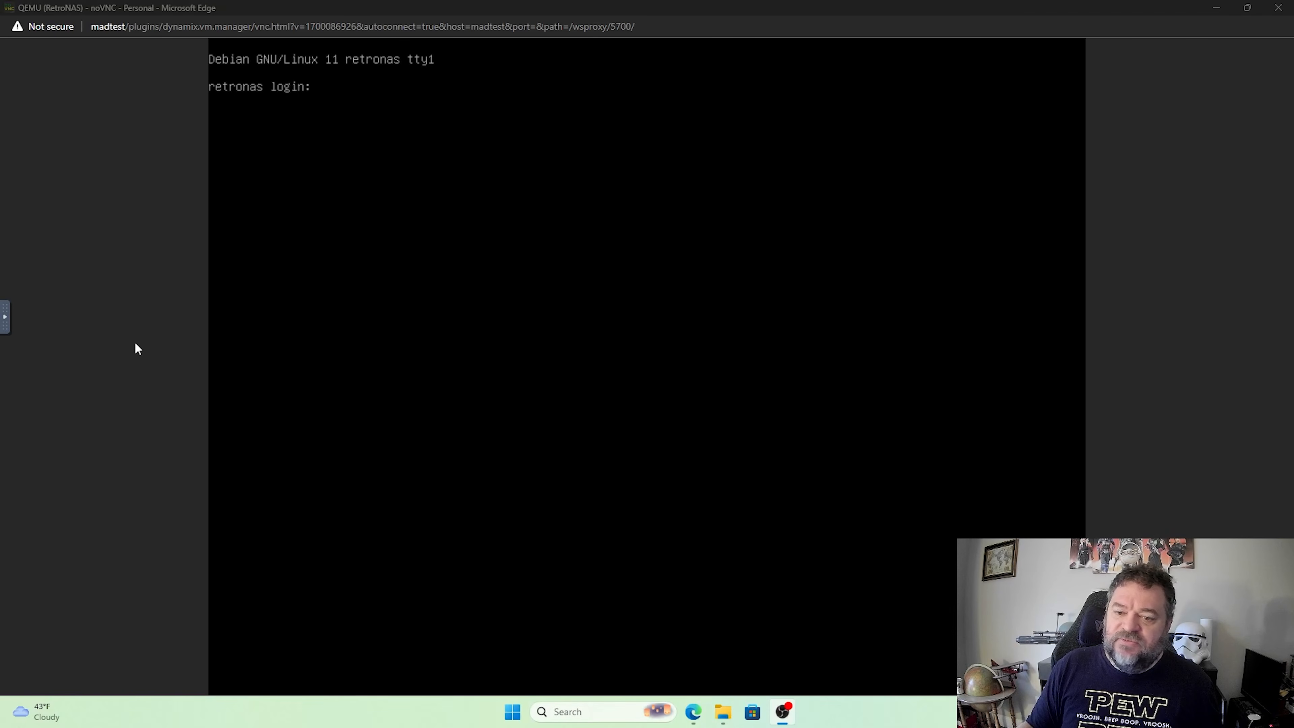
{"action": "left_click", "coordinate": [346, 311]}
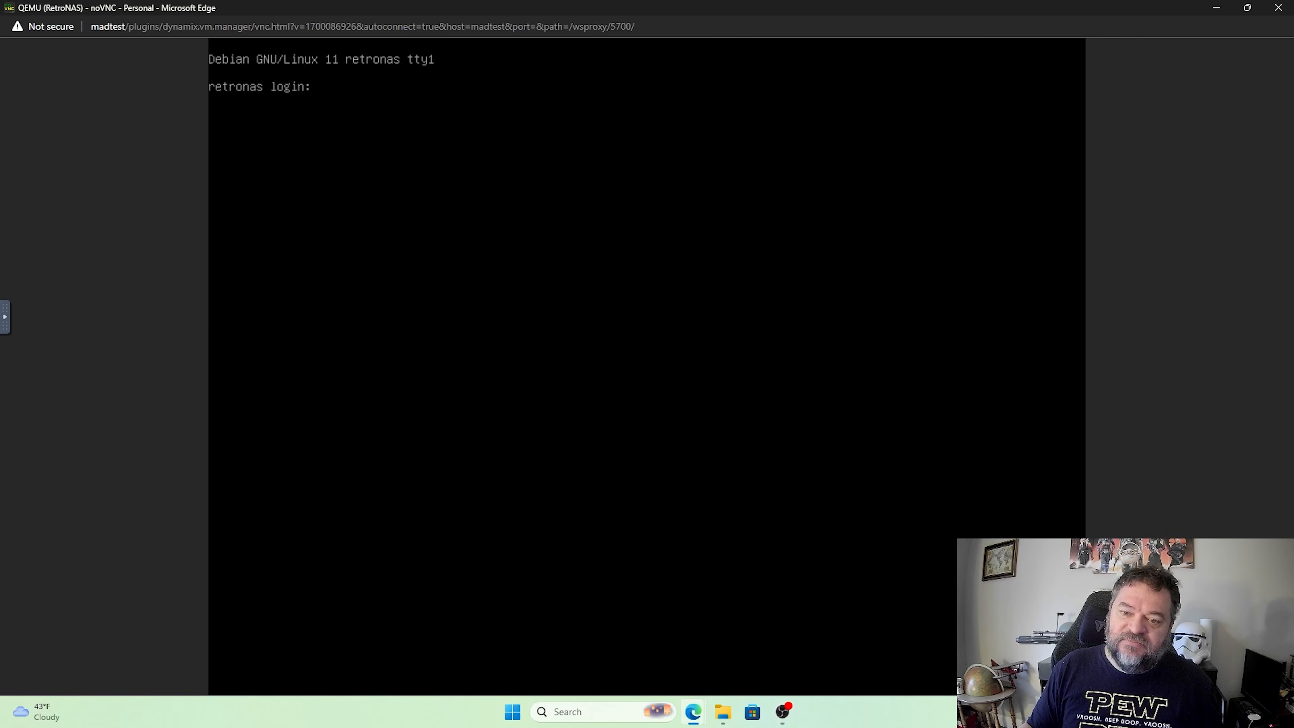
- Log into the RetroNAS VM with the default account credentials and run sudo retronas
{"action": "type", "text": "retro"}
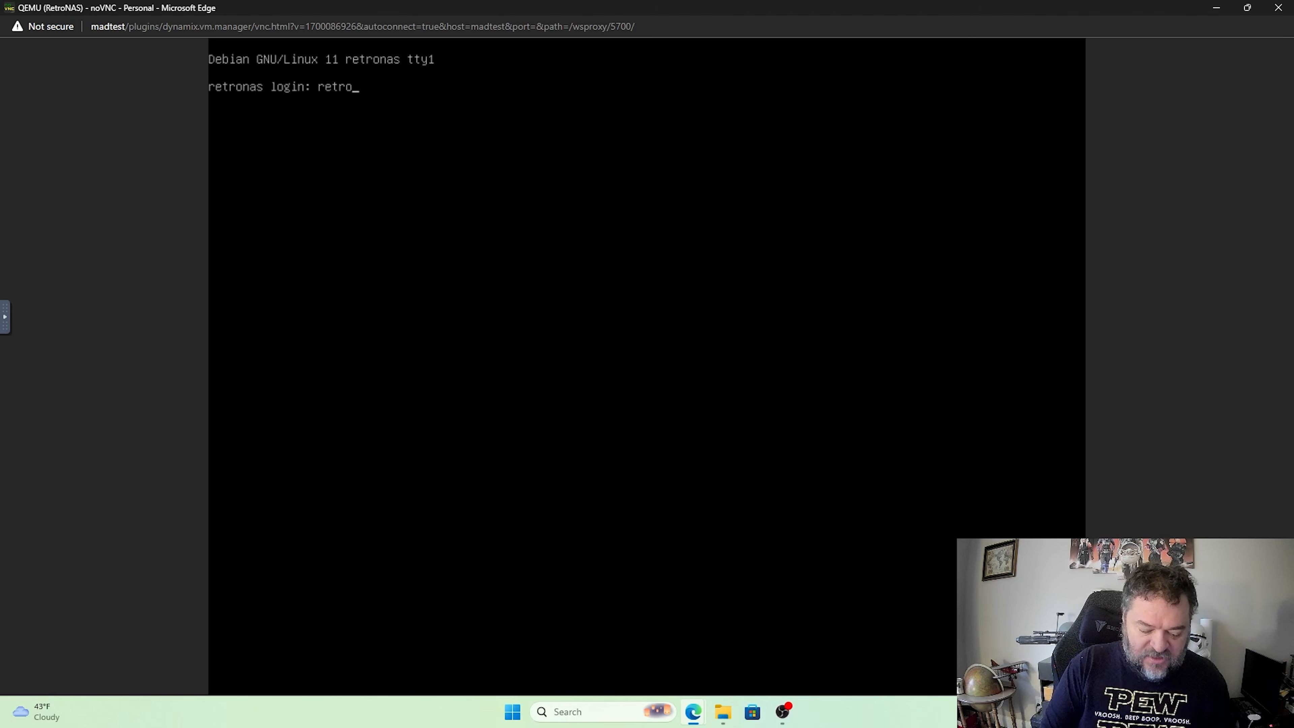
{"action": "type", "text": "nas"}
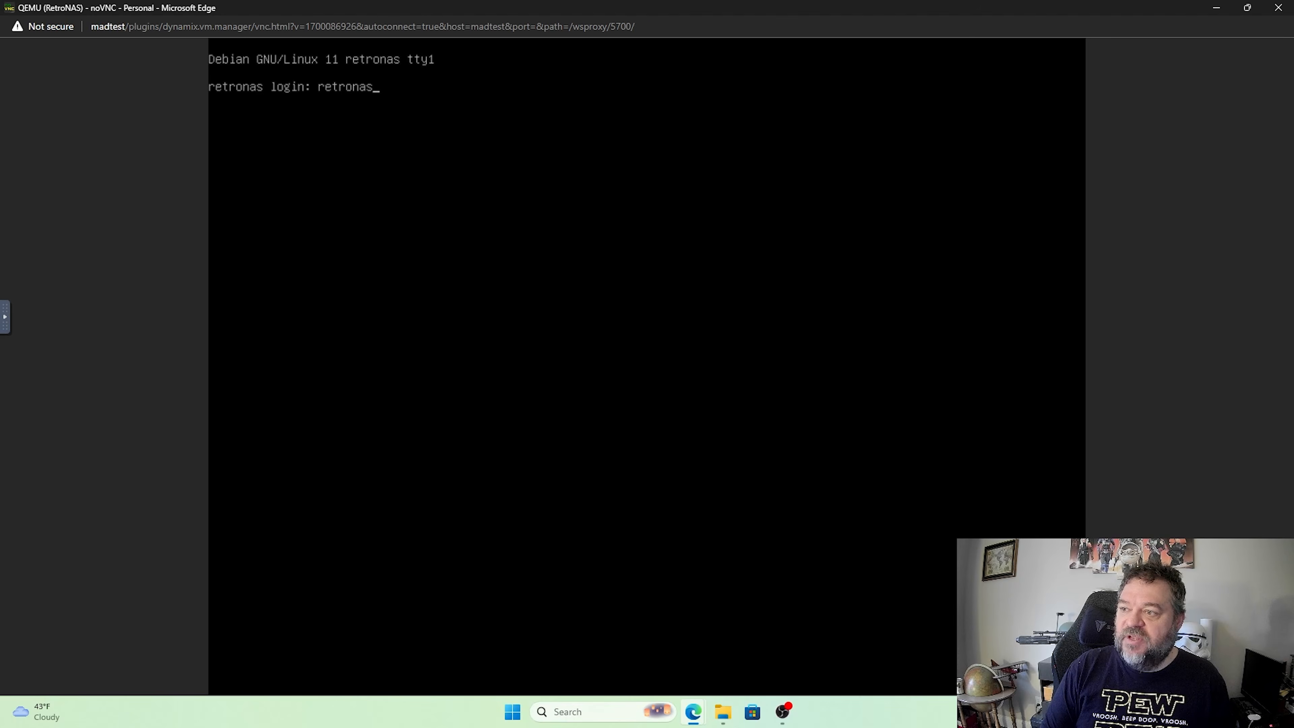
{"action": "key", "text": "Return"}
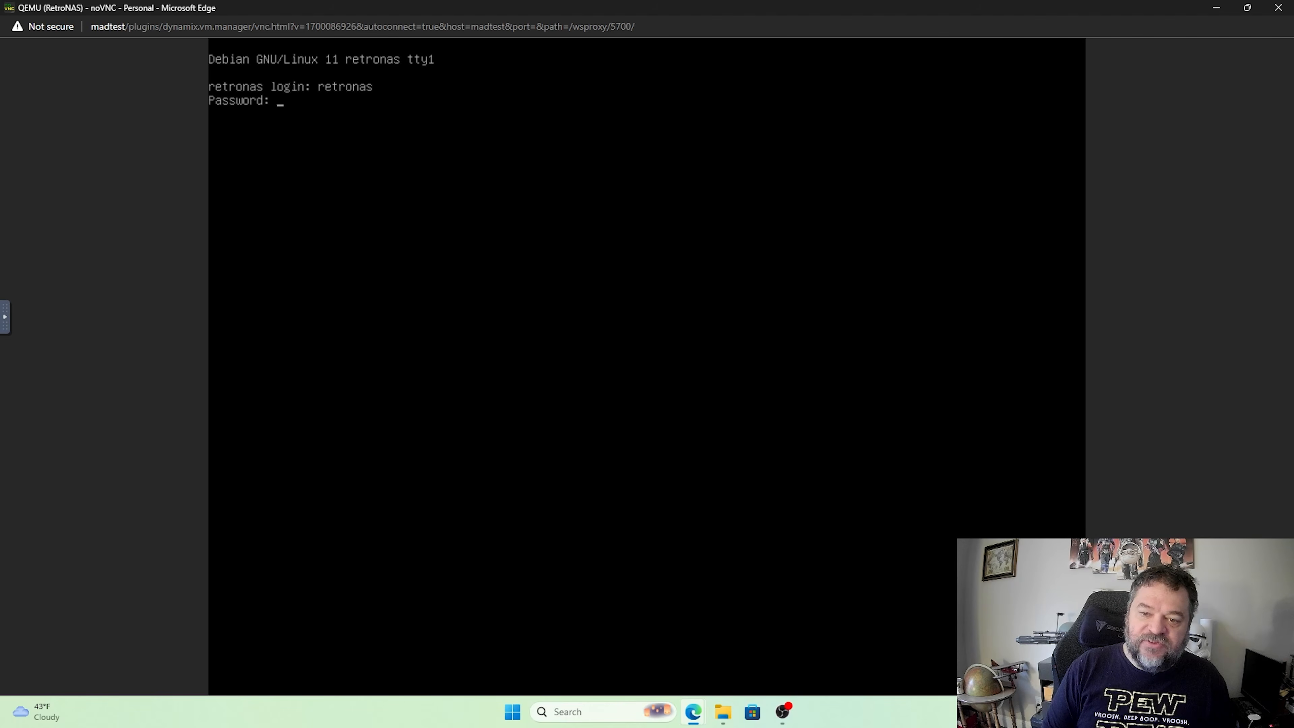
{"action": "key", "text": "Return"}
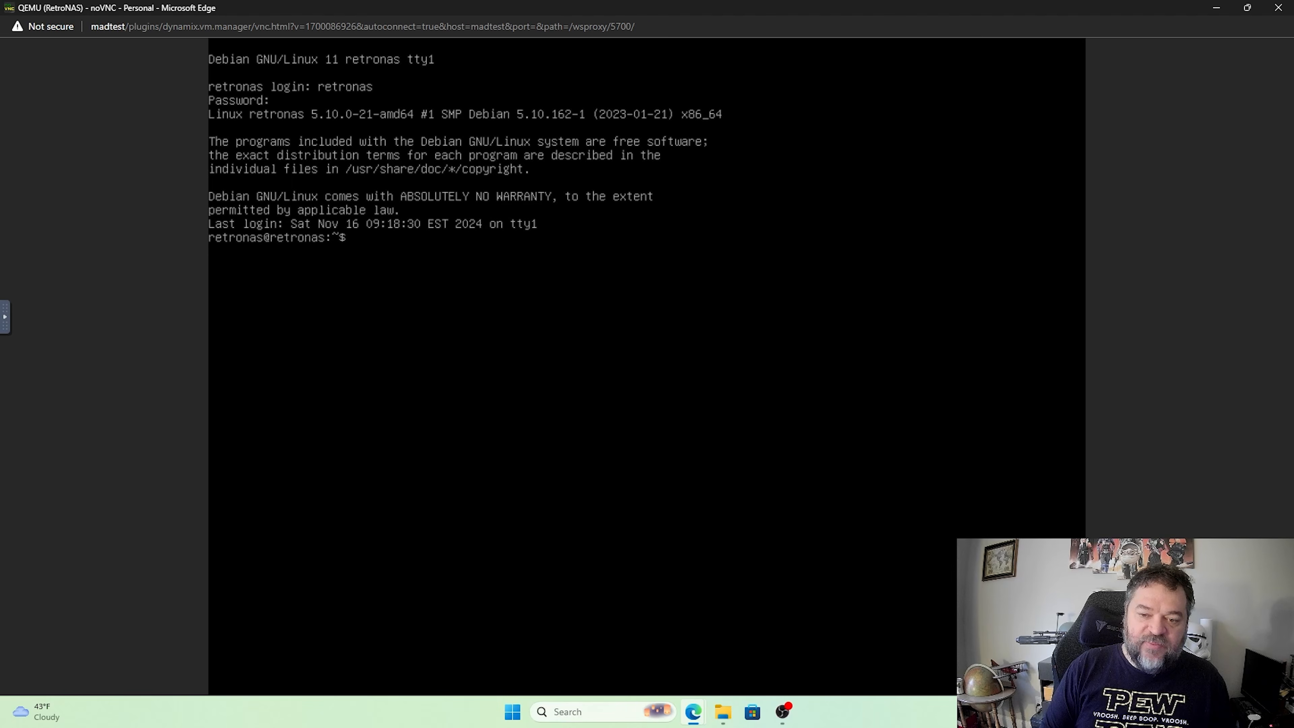
{"action": "type", "text": "retronas"}
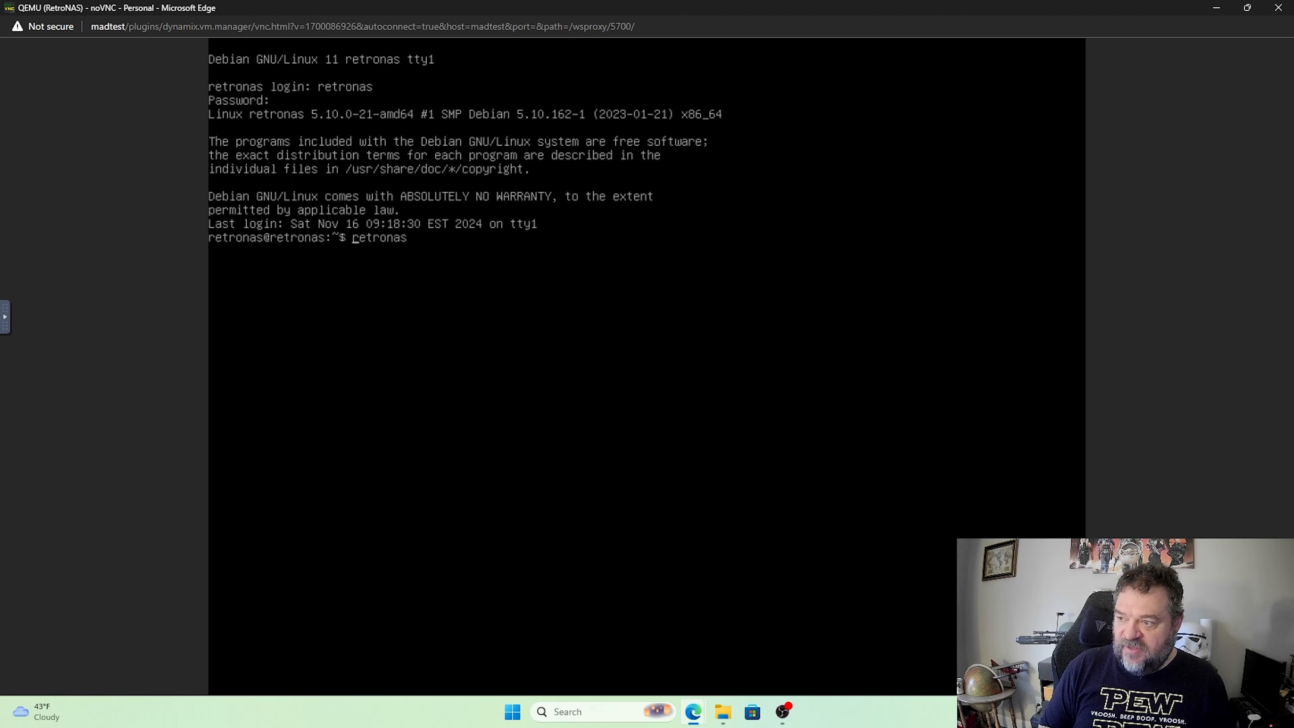
{"action": "type", "text": "sudo"}
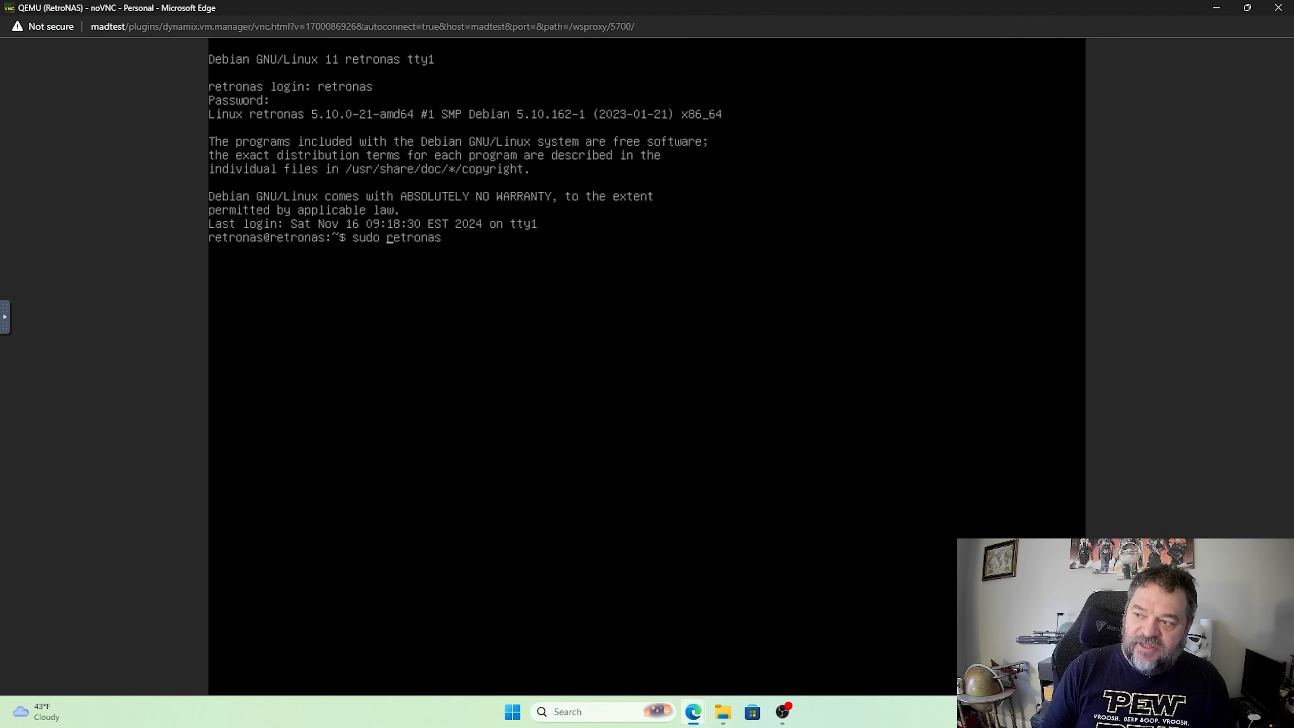
{"action": "key", "text": "Return"}
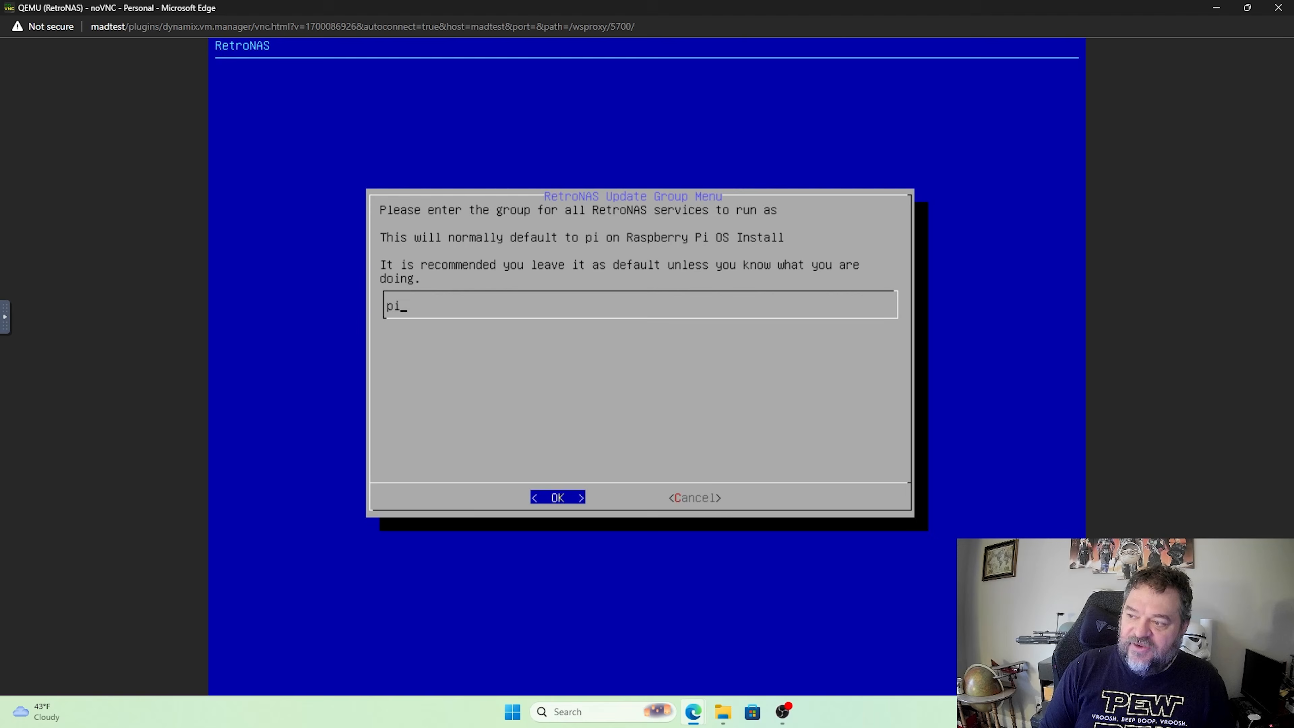
- Replace the default group pi with 'hello' and save it
{"action": "key", "text": "Return"}
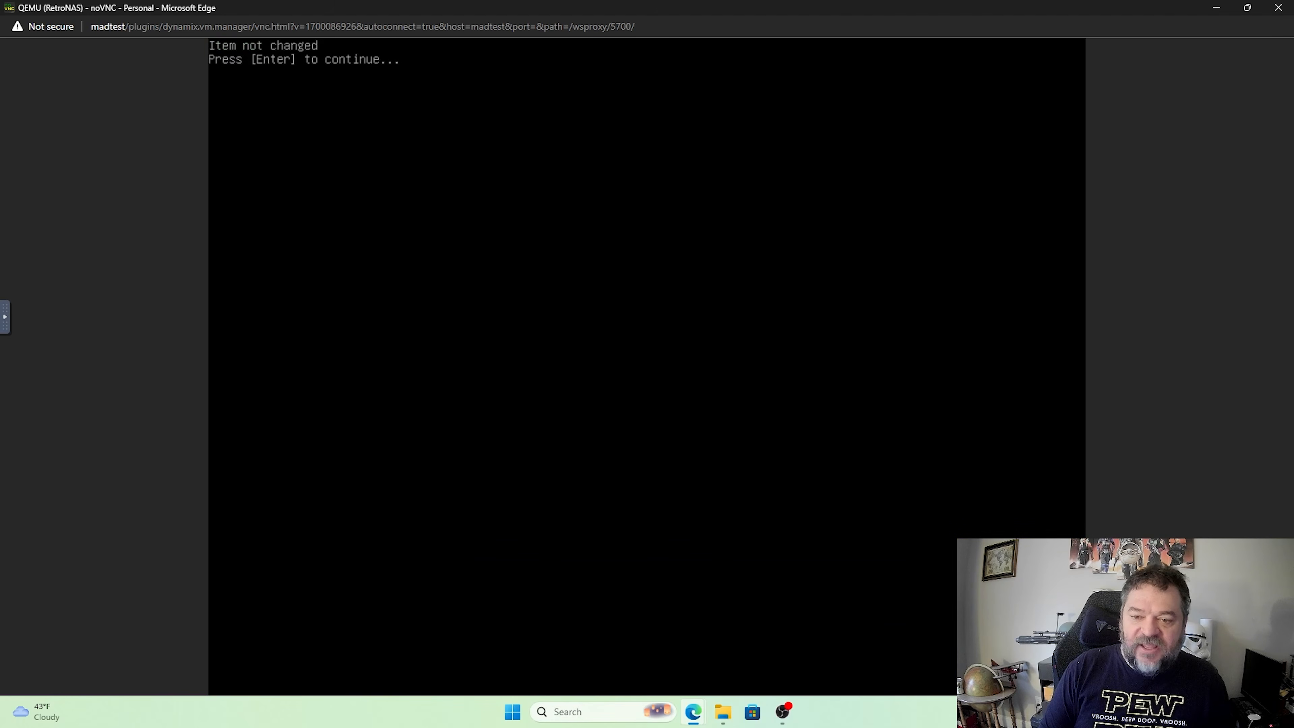
{"action": "key", "text": "Return"}
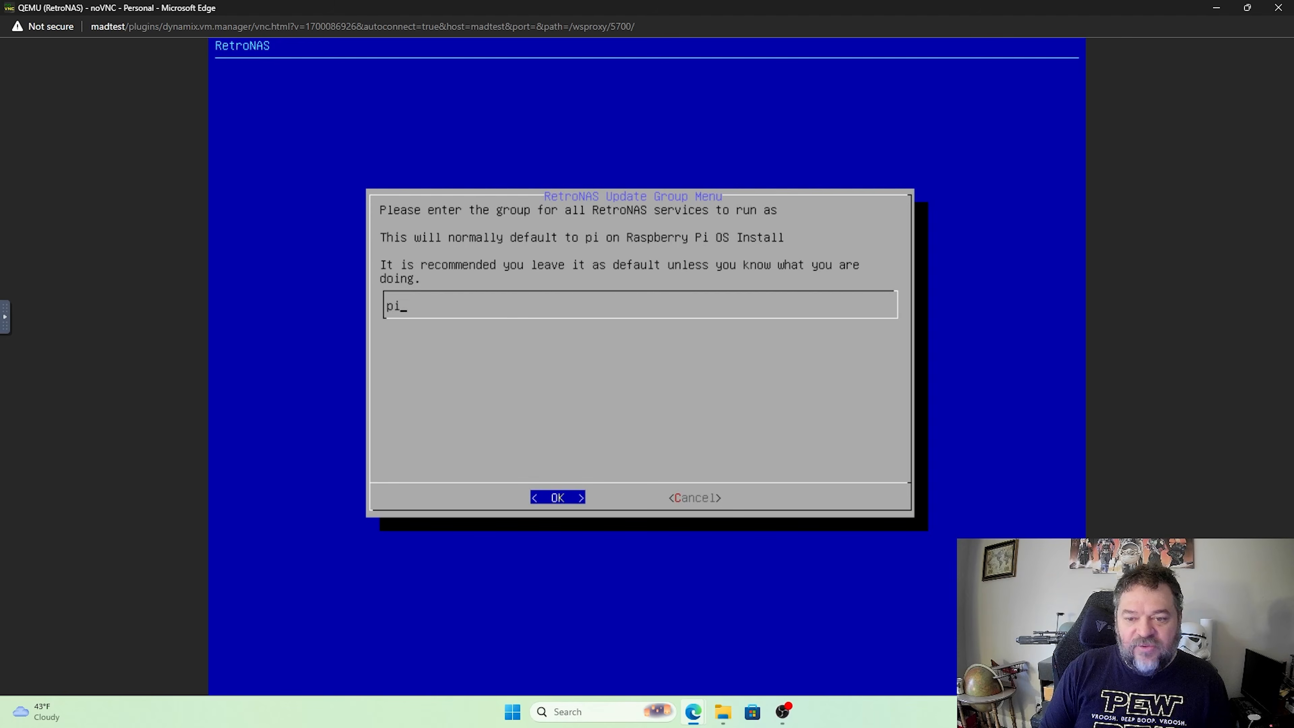
{"action": "key", "text": "BackSpace"}
{"action": "key", "text": "BackSpace"}
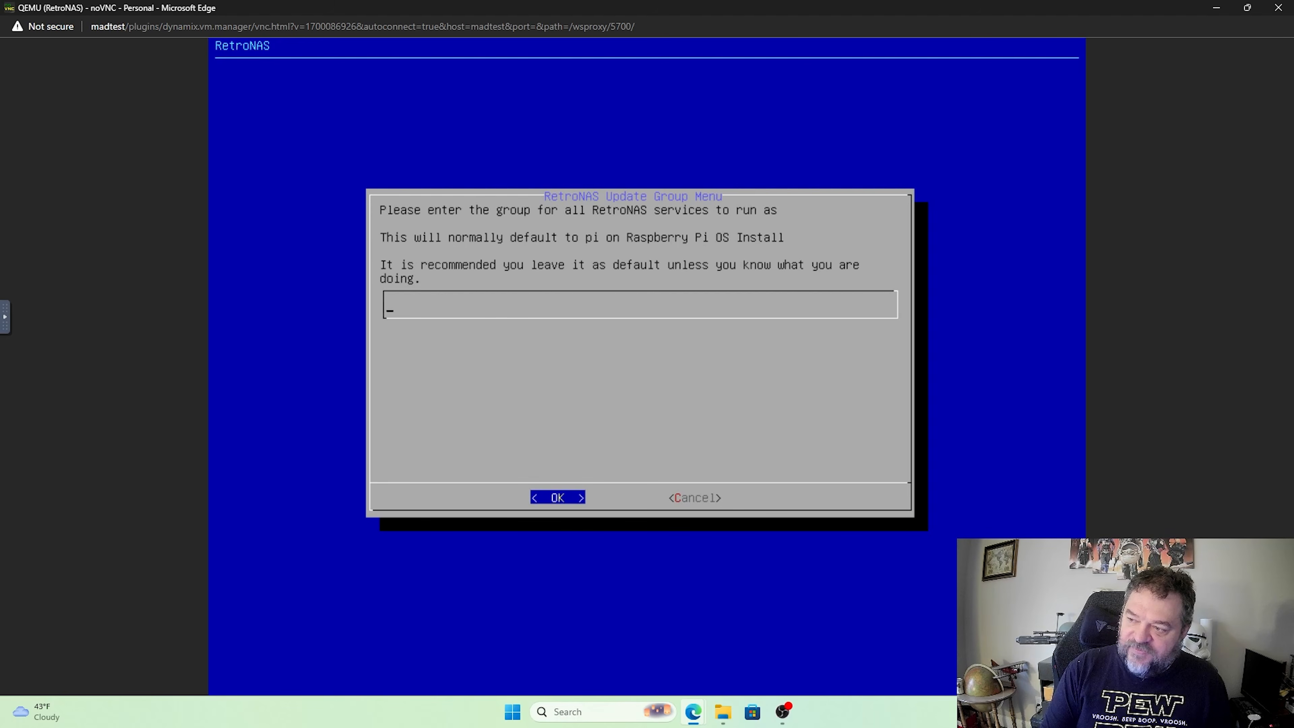
{"action": "type", "text": "hello"}
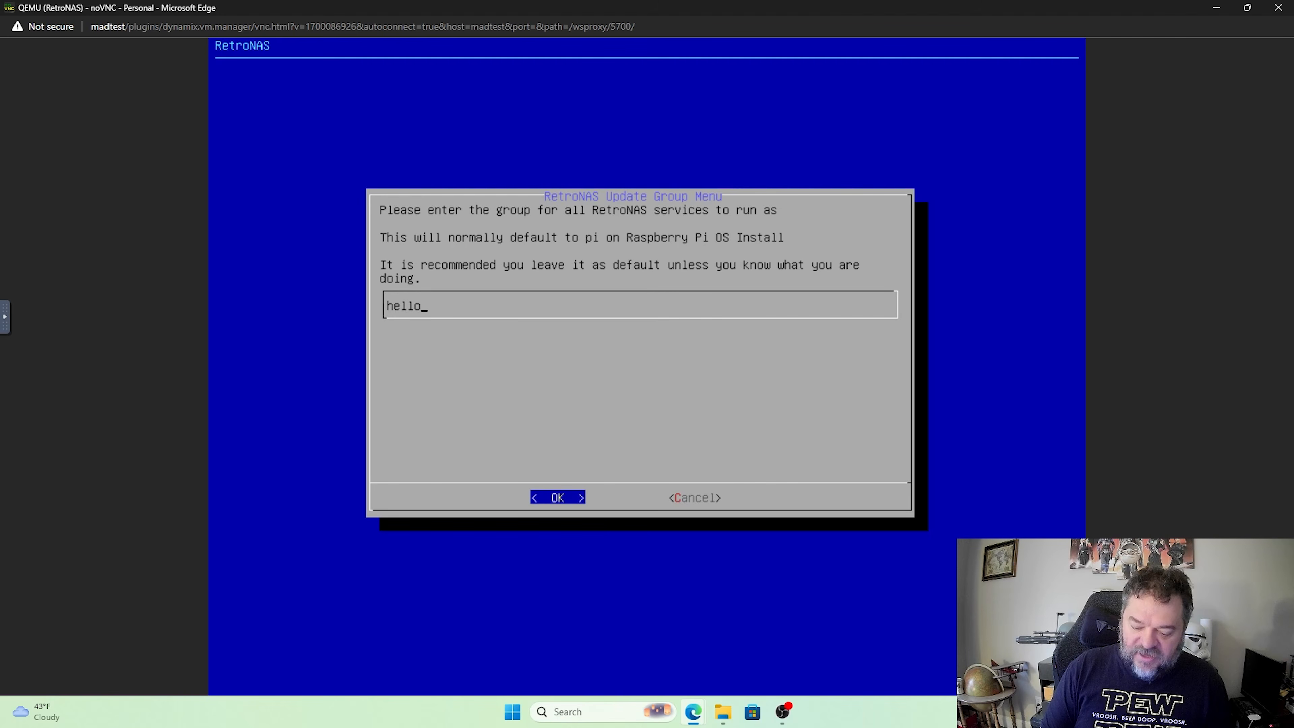
{"action": "key", "text": "Return"}
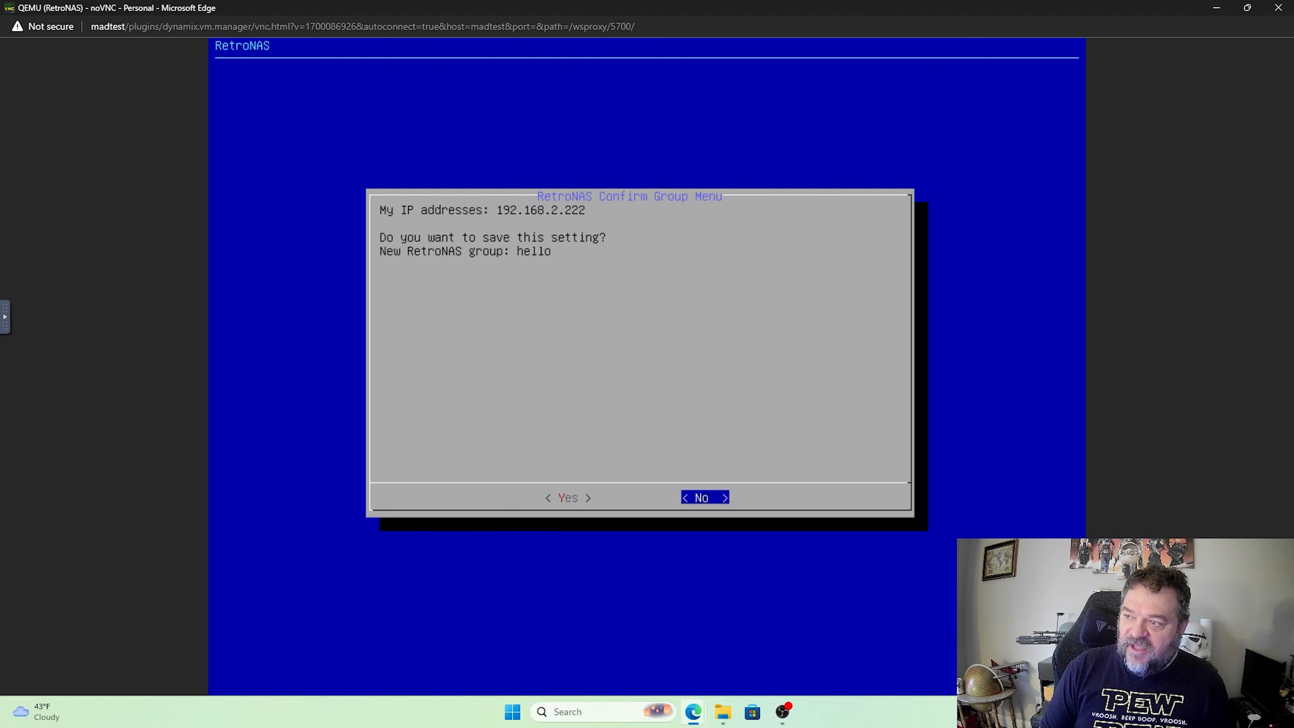
{"action": "left_click", "coordinate": [560, 499]}
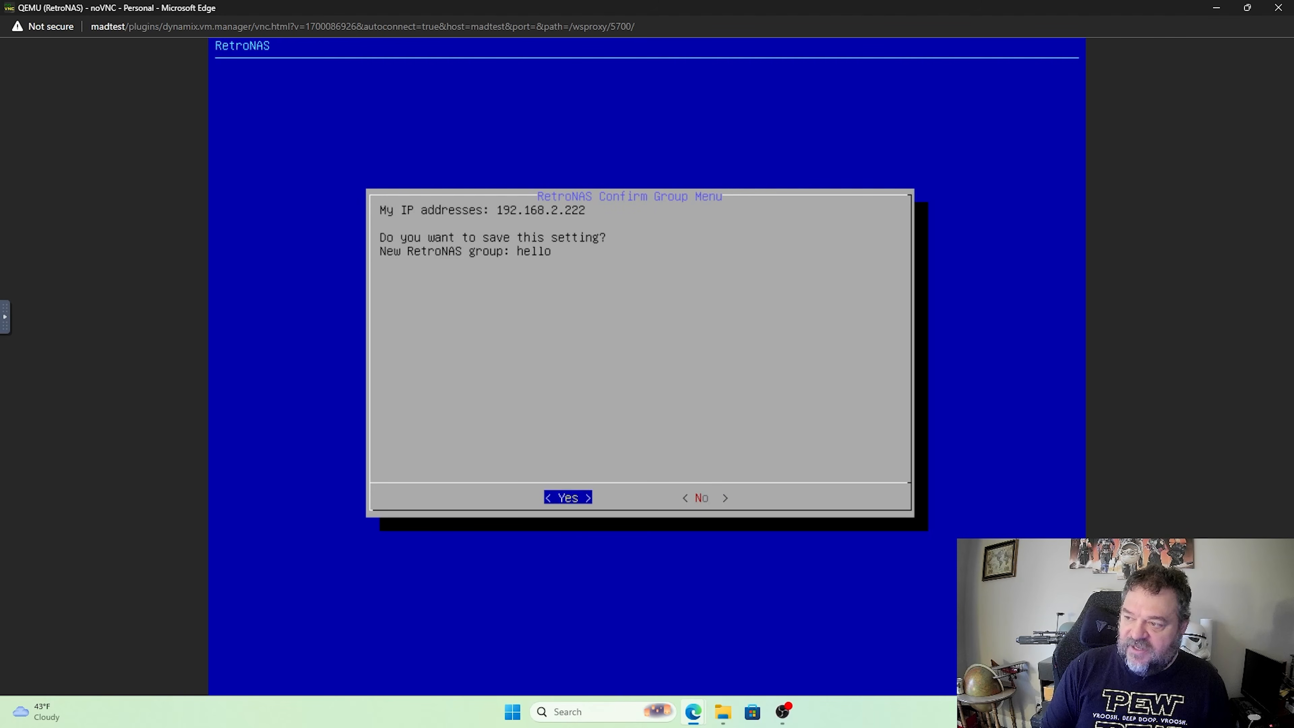
{"action": "key", "text": "Return"}
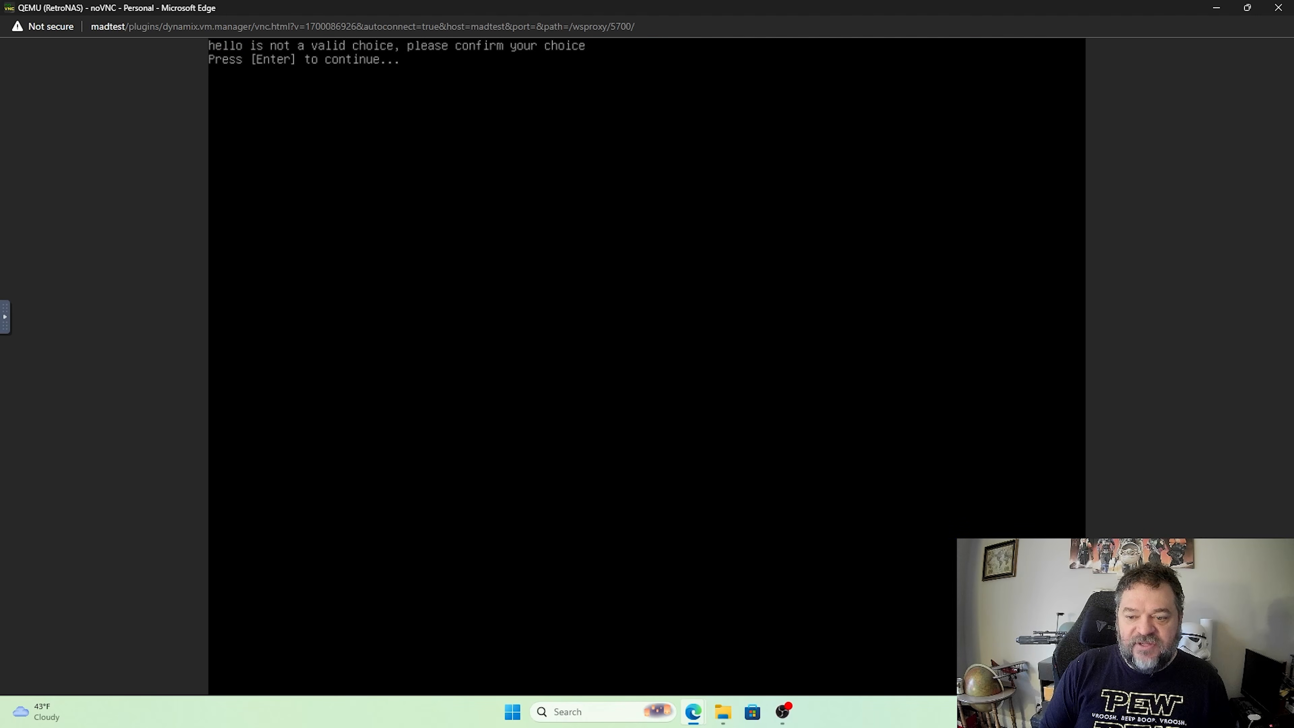
- Change the group to retronas and confirm saving it
{"action": "key", "text": "Return"}
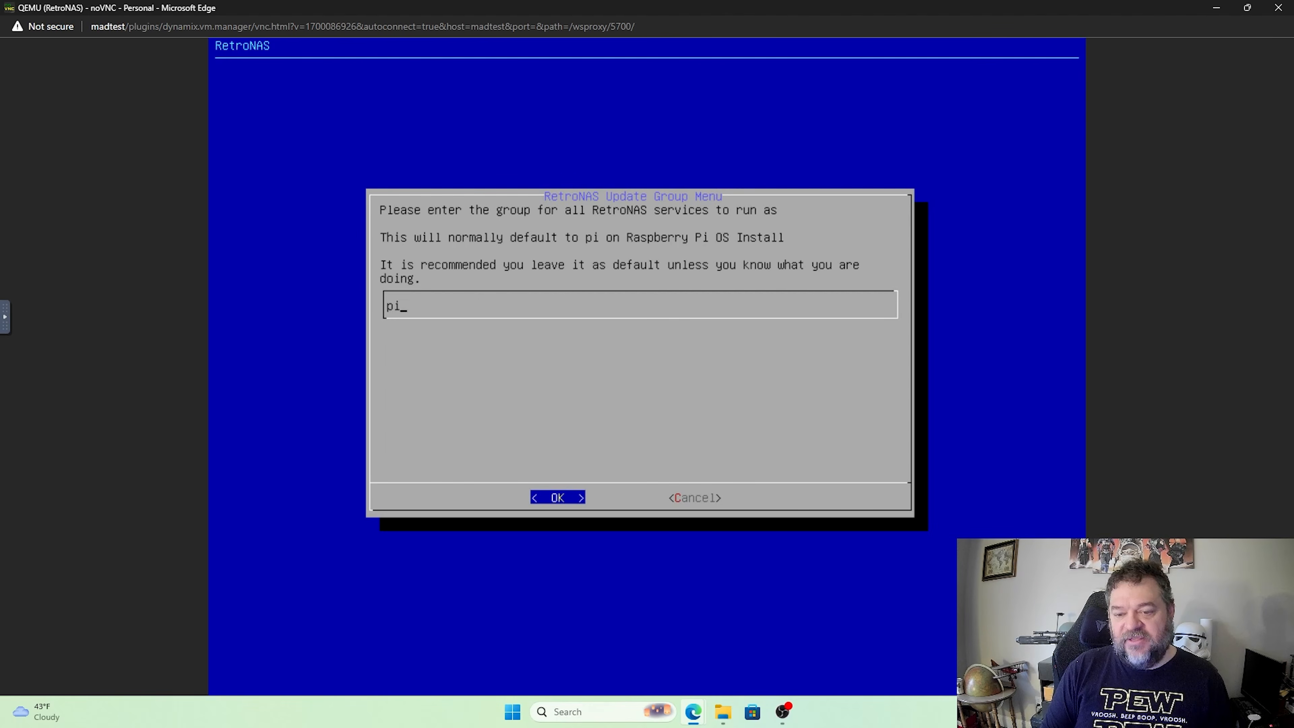
{"action": "key", "text": "BackSpace"}
{"action": "key", "text": "BackSpace"}
{"action": "type", "text": "re"}
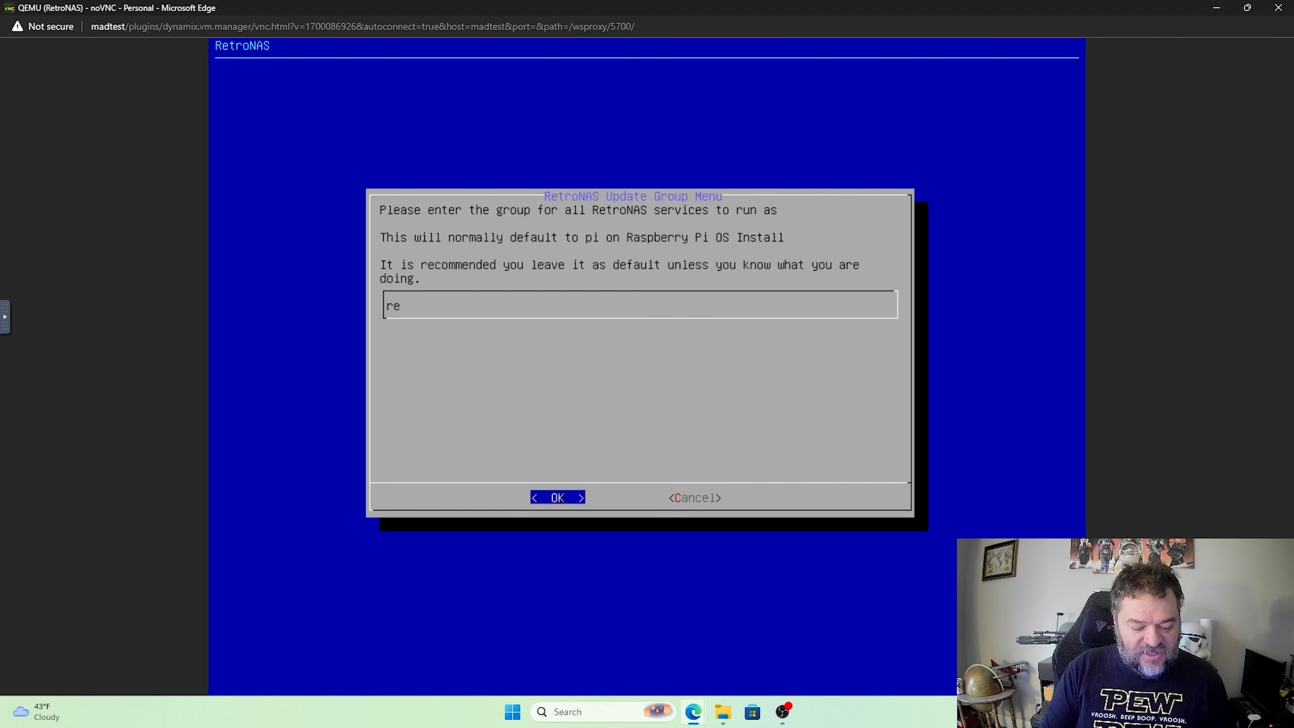
{"action": "type", "text": "tronas"}
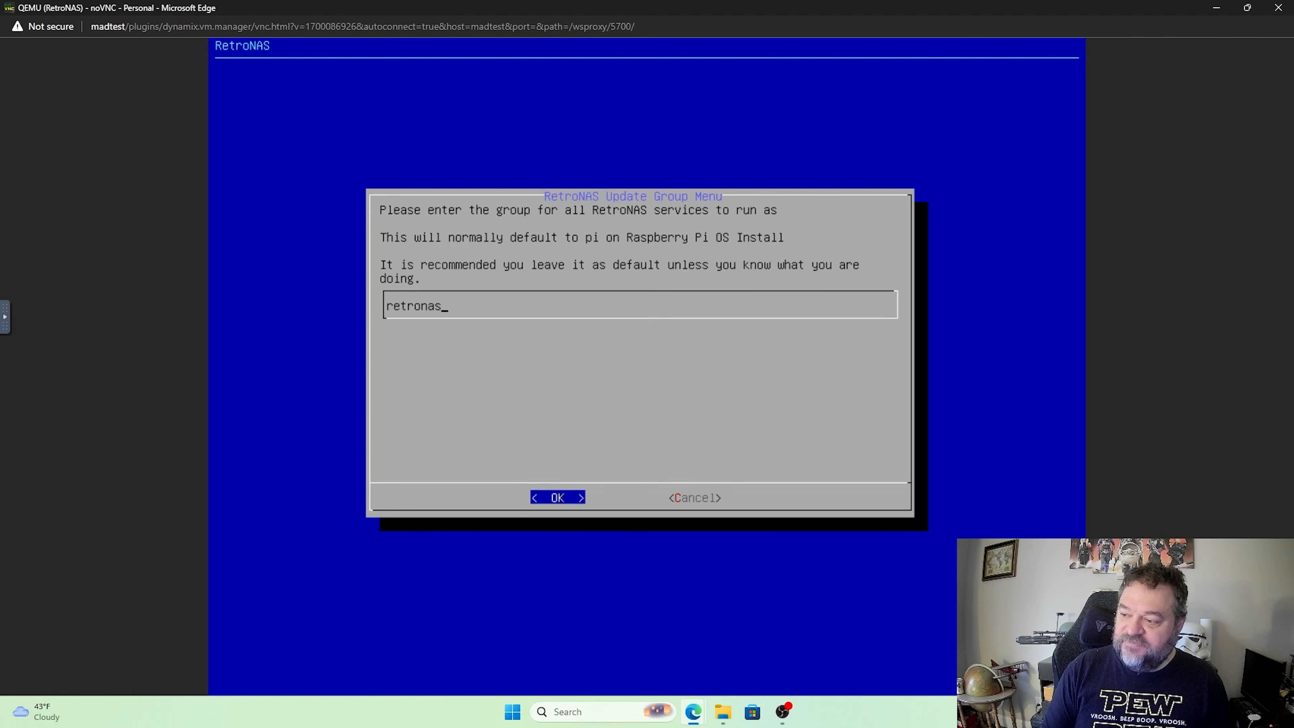
{"action": "key", "text": "Return"}
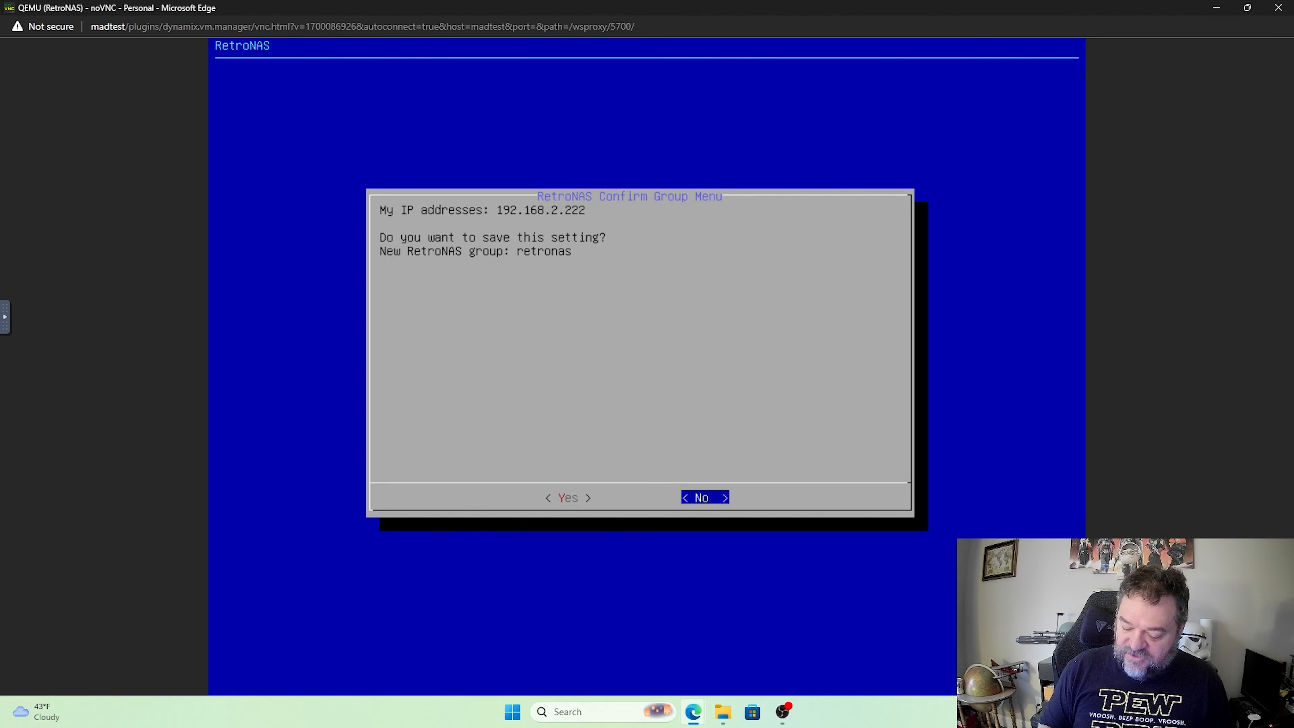
{"action": "key", "text": "Left"}
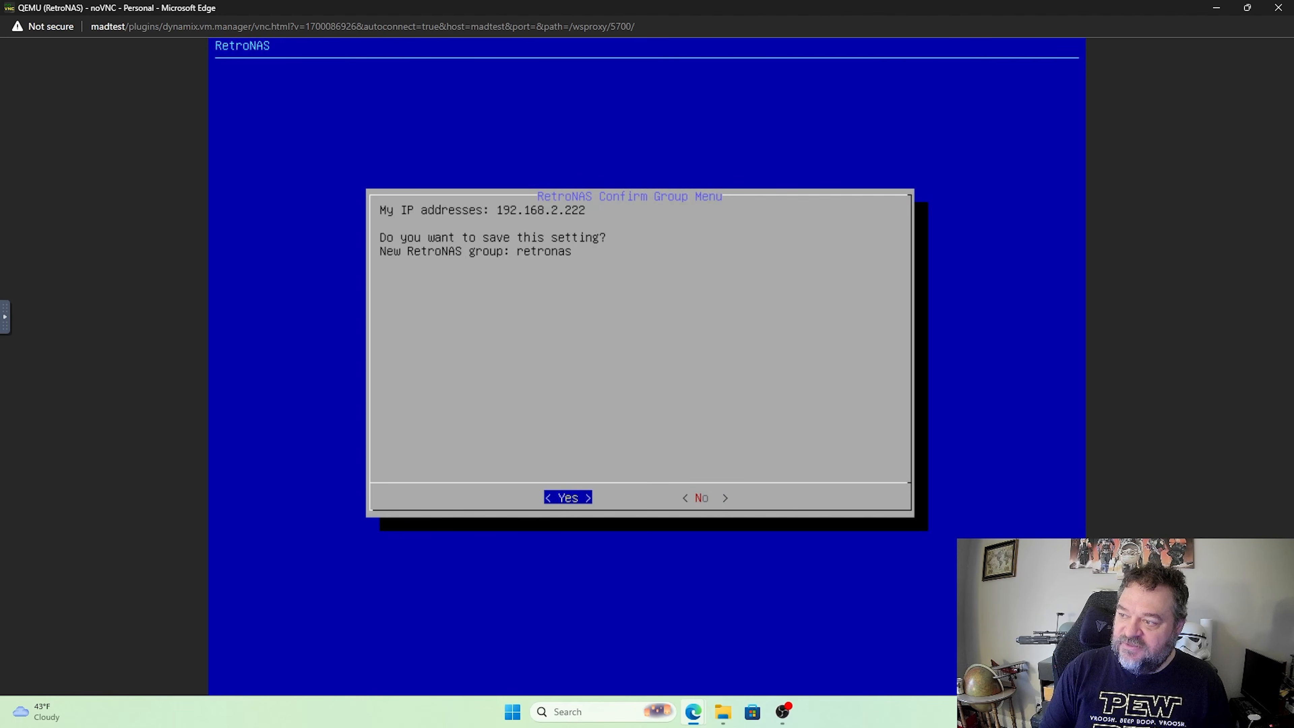
{"action": "key", "text": "Return"}
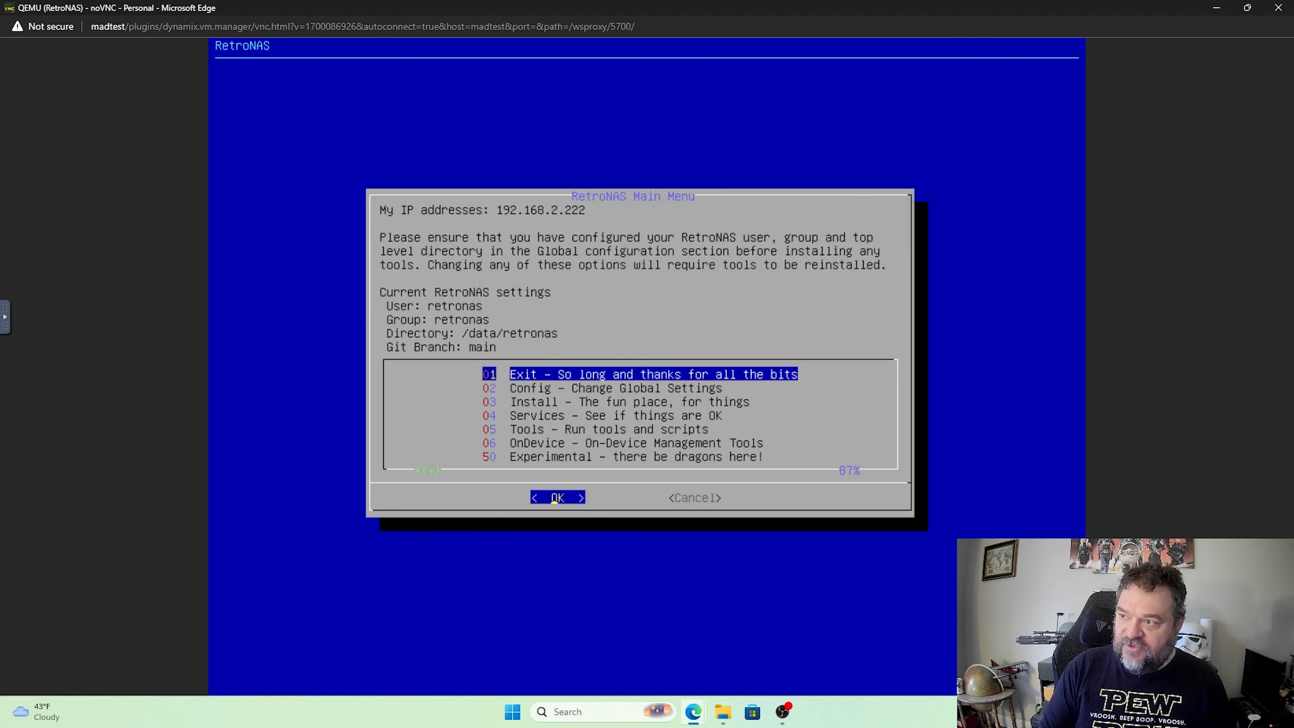
{"action": "key", "text": "Down"}
{"action": "key", "text": "Down"}
{"action": "key", "text": "Down"}
{"action": "key", "text": "Down"}
{"action": "key", "text": "Down"}
{"action": "key", "text": "Down"}
{"action": "key", "text": "Down"}
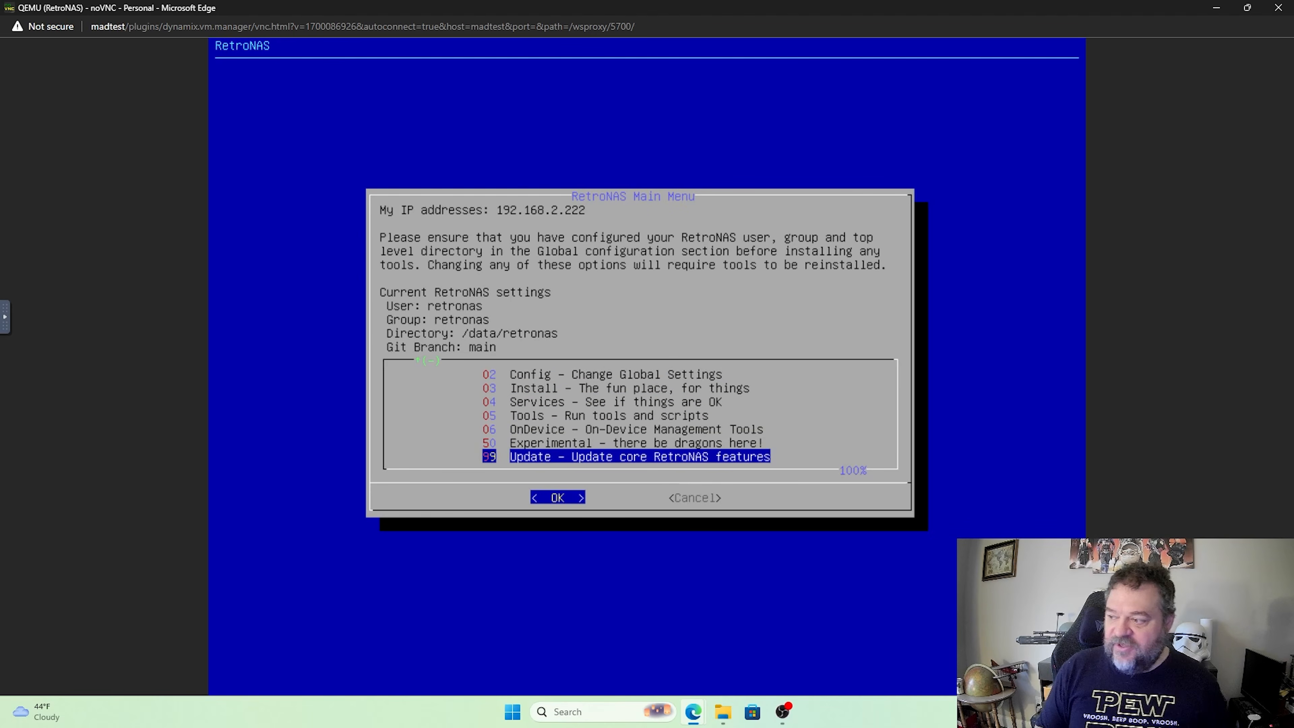
{"action": "key", "text": "Up"}
{"action": "key", "text": "Up"}
{"action": "key", "text": "Up"}
{"action": "key", "text": "Up"}
{"action": "key", "text": "Up"}
{"action": "key", "text": "Up"}
{"action": "key", "text": "Up"}
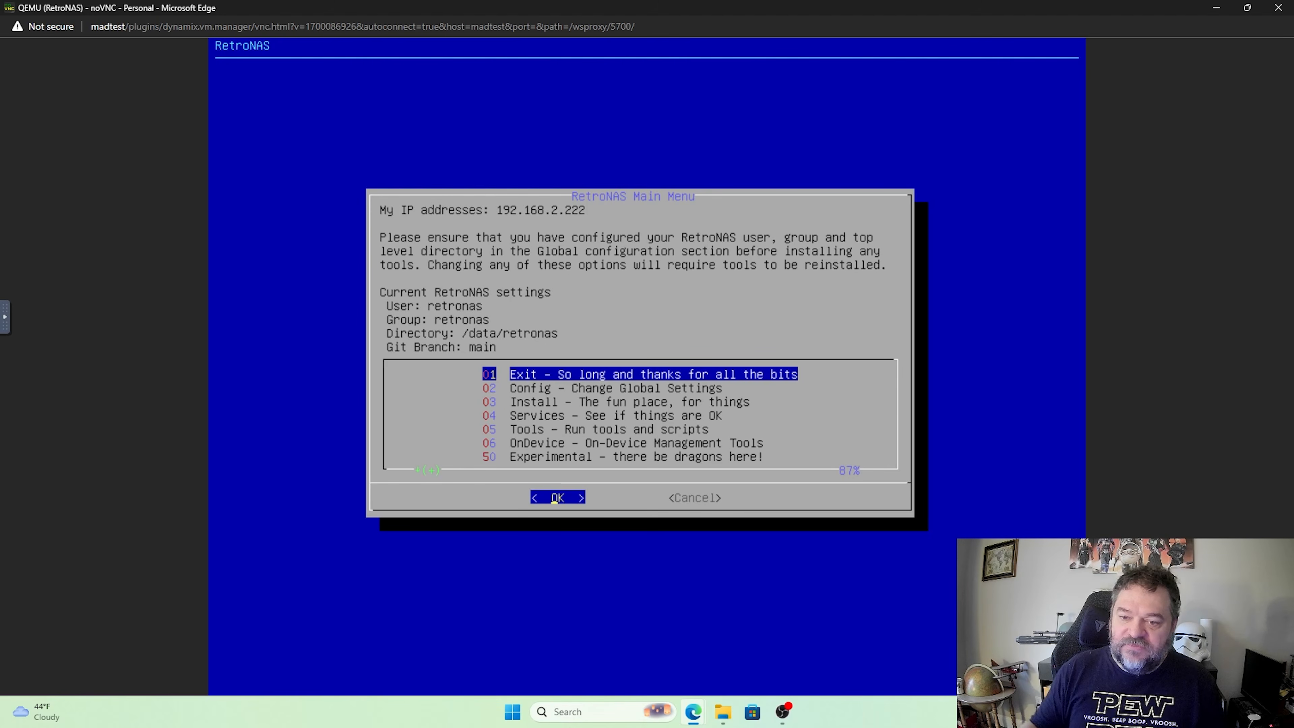
{"action": "key", "text": "alt+Tab"}
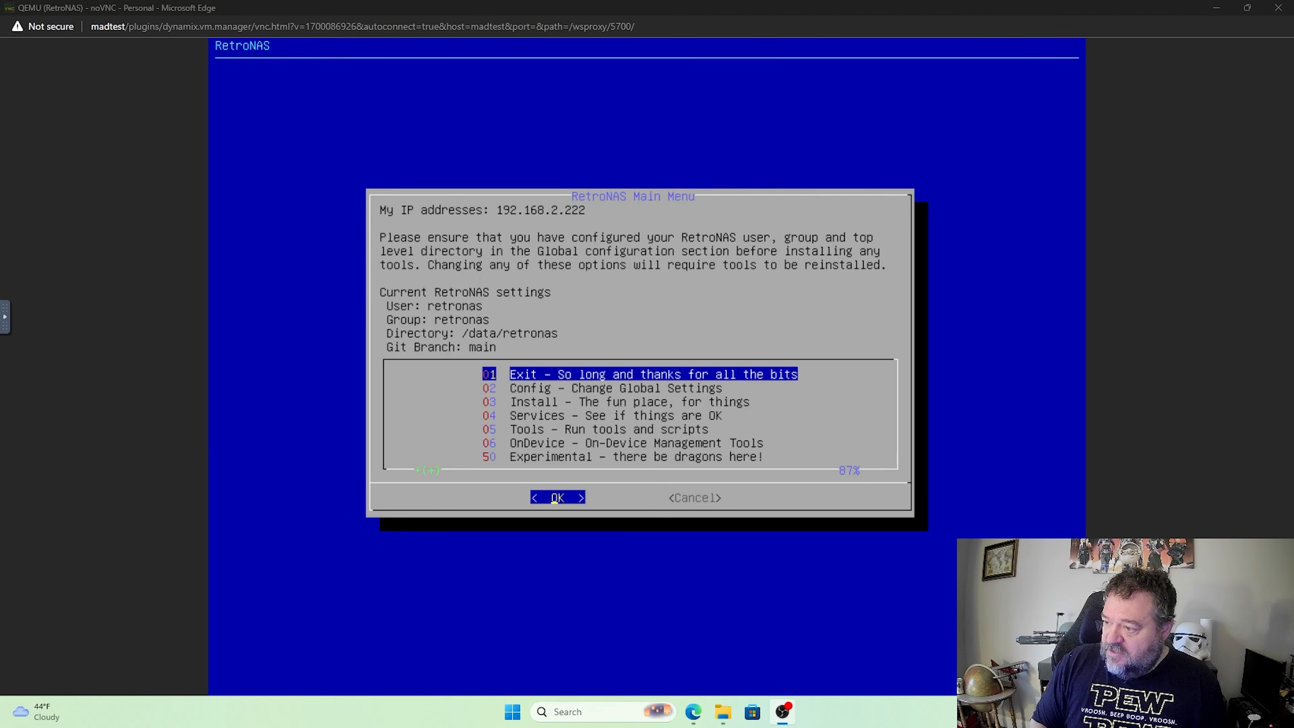
{"action": "key", "text": "alt+Tab"}
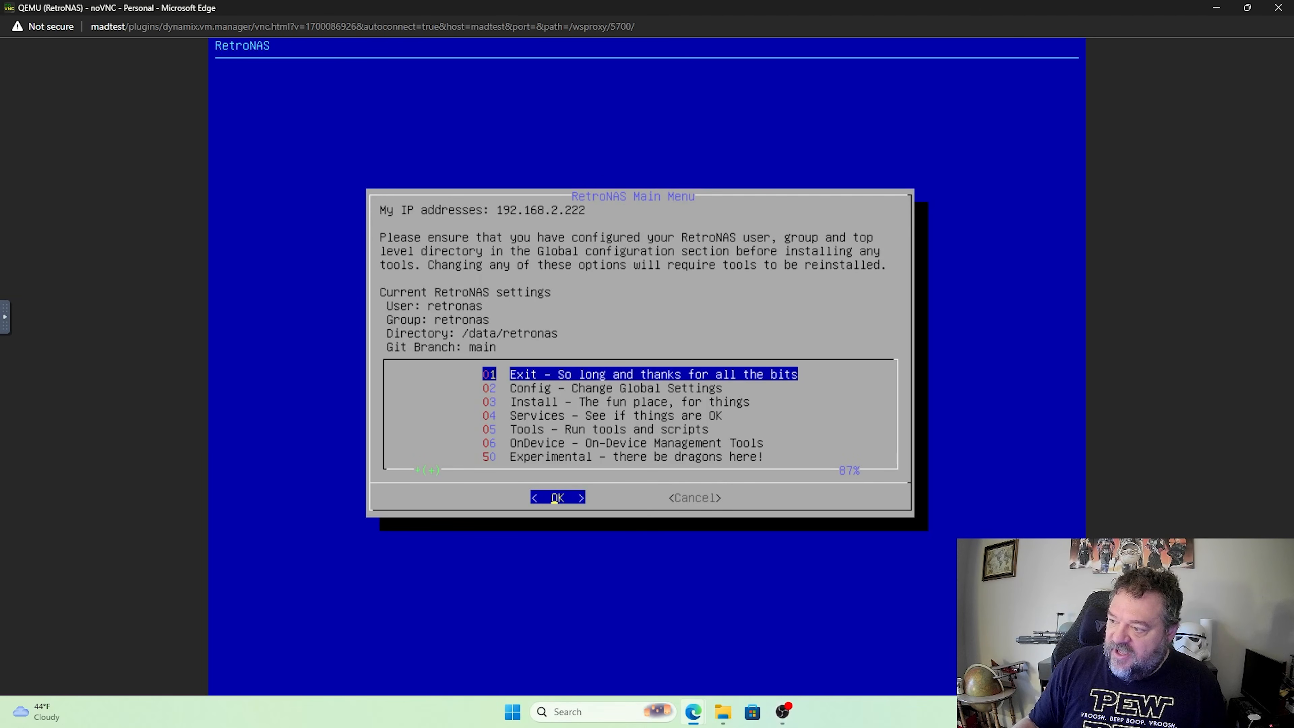
{"action": "key", "text": "Down"}
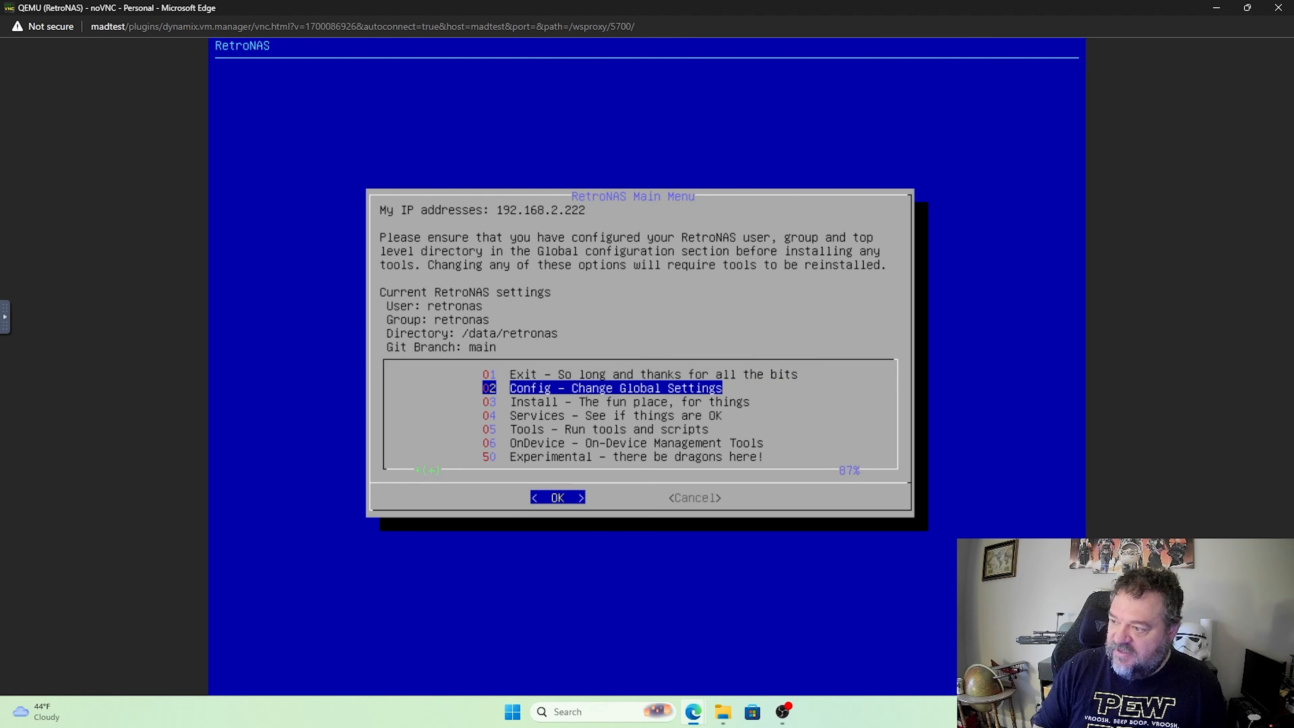
{"action": "key", "text": "Return"}
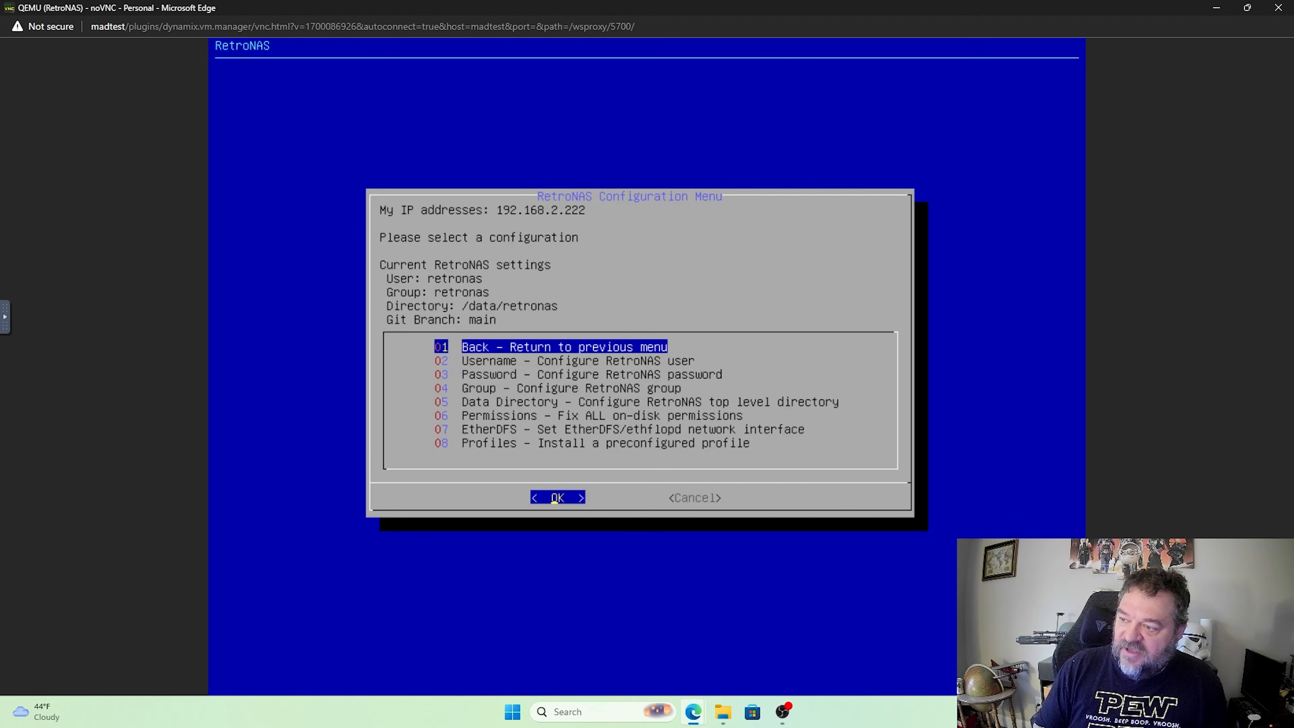
{"action": "key", "text": "Down"}
{"action": "key", "text": "Down"}
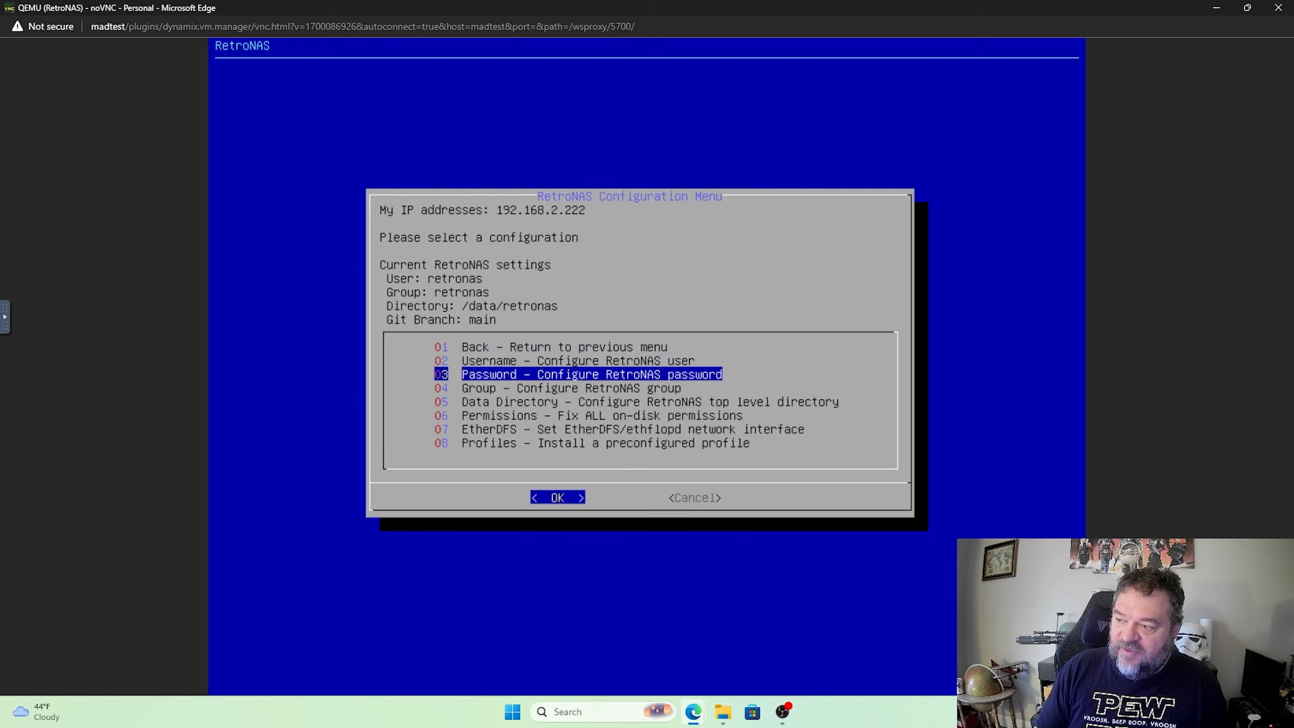
{"action": "key", "text": "Down"}
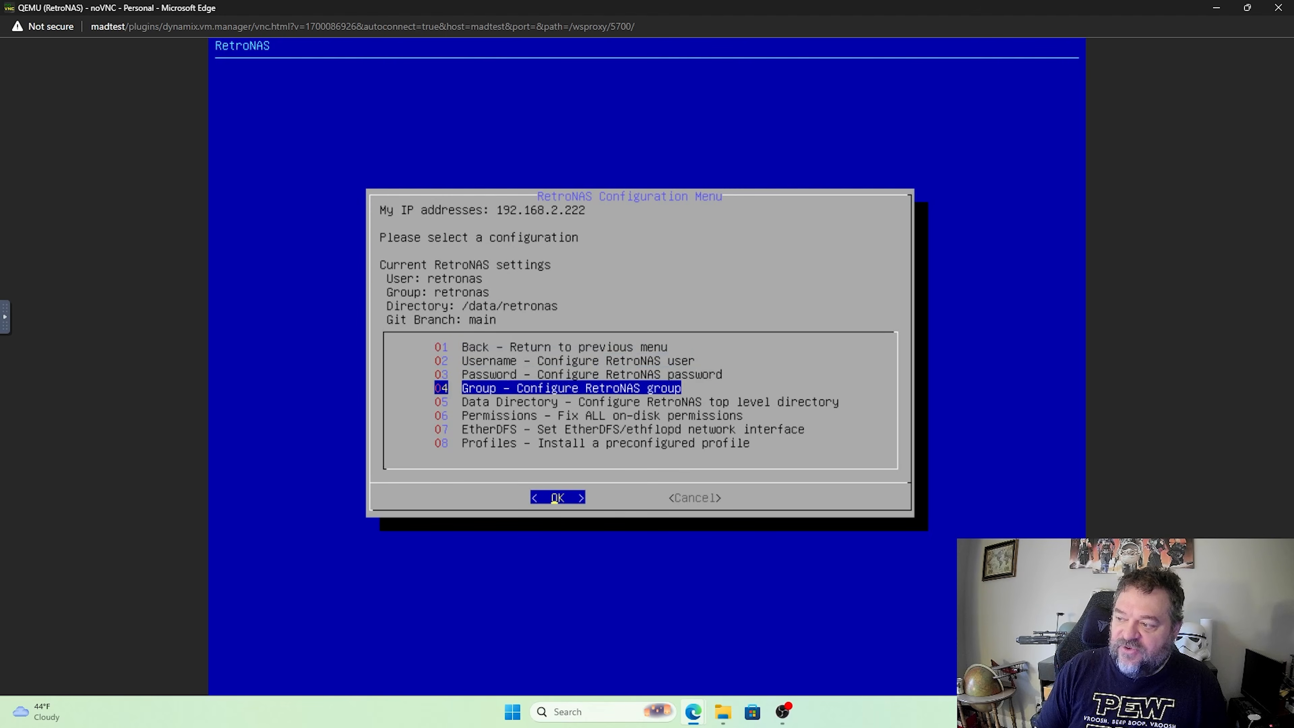
{"action": "key", "text": "Down"}
{"action": "key", "text": "Down"}
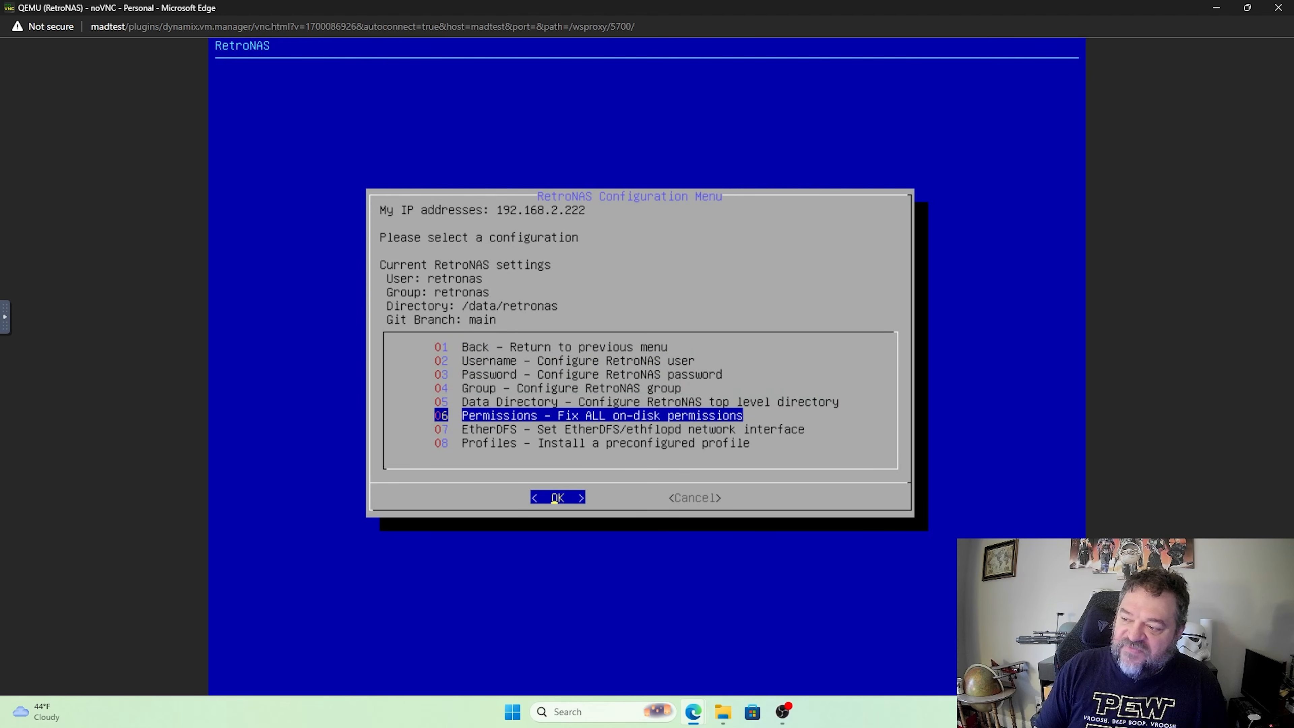
{"action": "key", "text": "Down"}
{"action": "key", "text": "Down"}
{"action": "key", "text": "Up"}
{"action": "key", "text": "Up"}
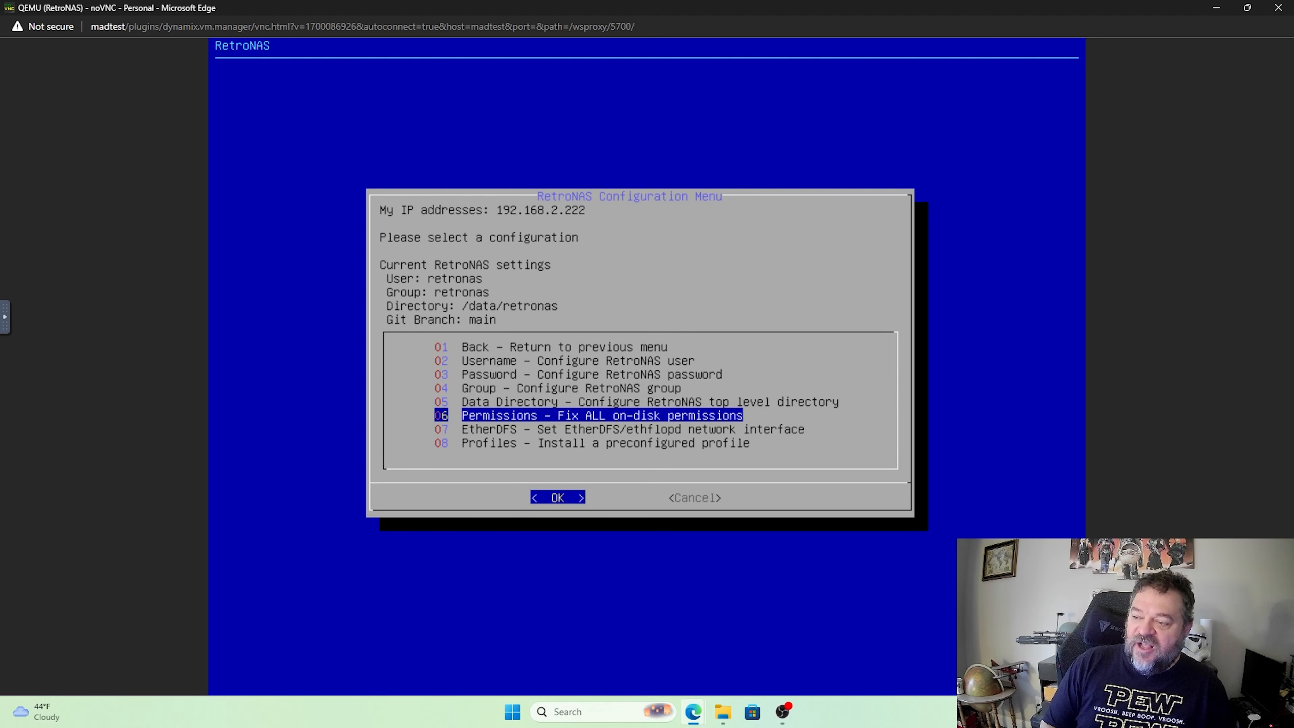
{"action": "key", "text": "Down"}
{"action": "key", "text": "Up"}
{"action": "key", "text": "Up"}
{"action": "key", "text": "Up"}
{"action": "key", "text": "Up"}
{"action": "key", "text": "Up"}
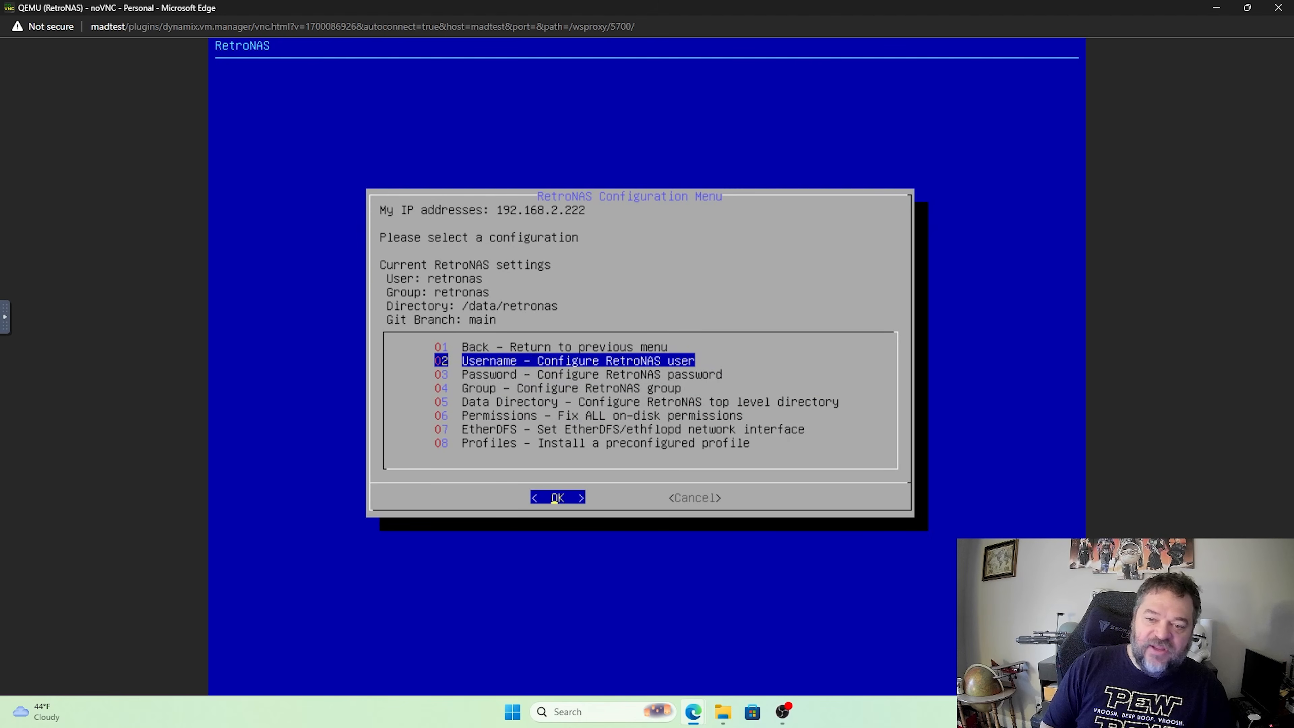
{"action": "key", "text": "Tab"}
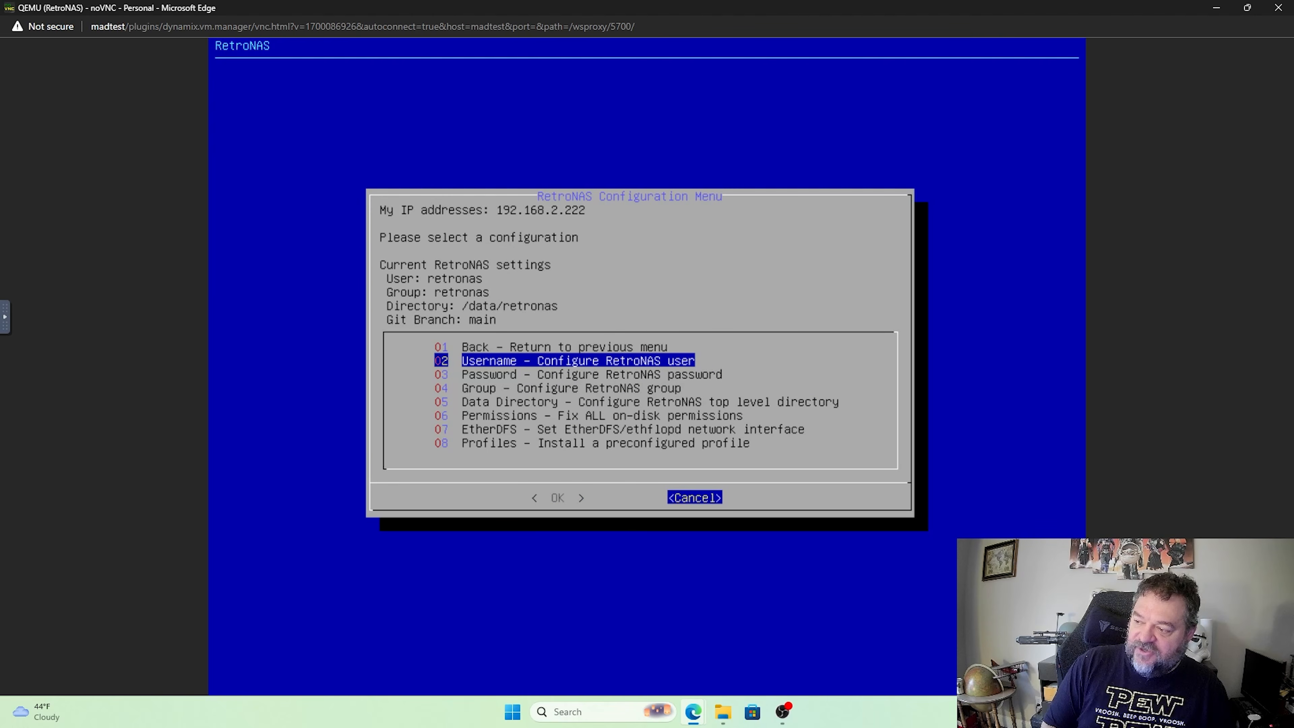
{"action": "key", "text": "Return"}
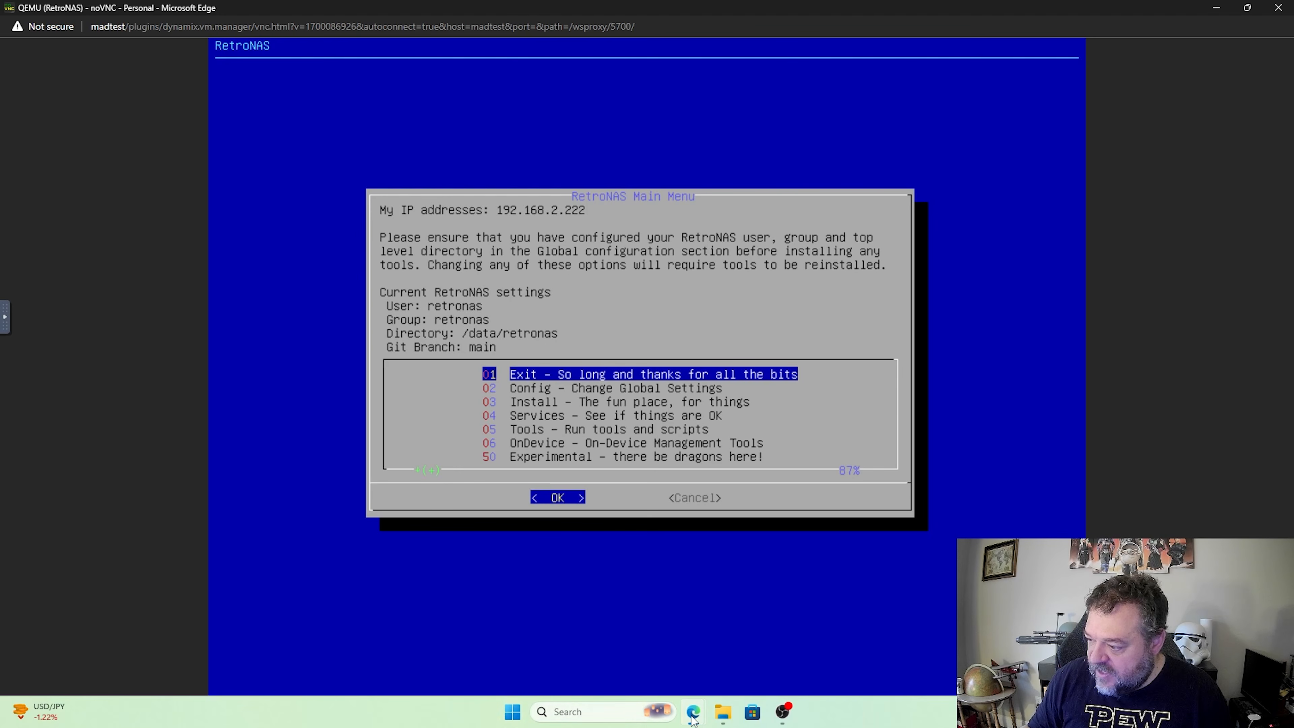
{"action": "mouse_move", "coordinate": [692, 714]}
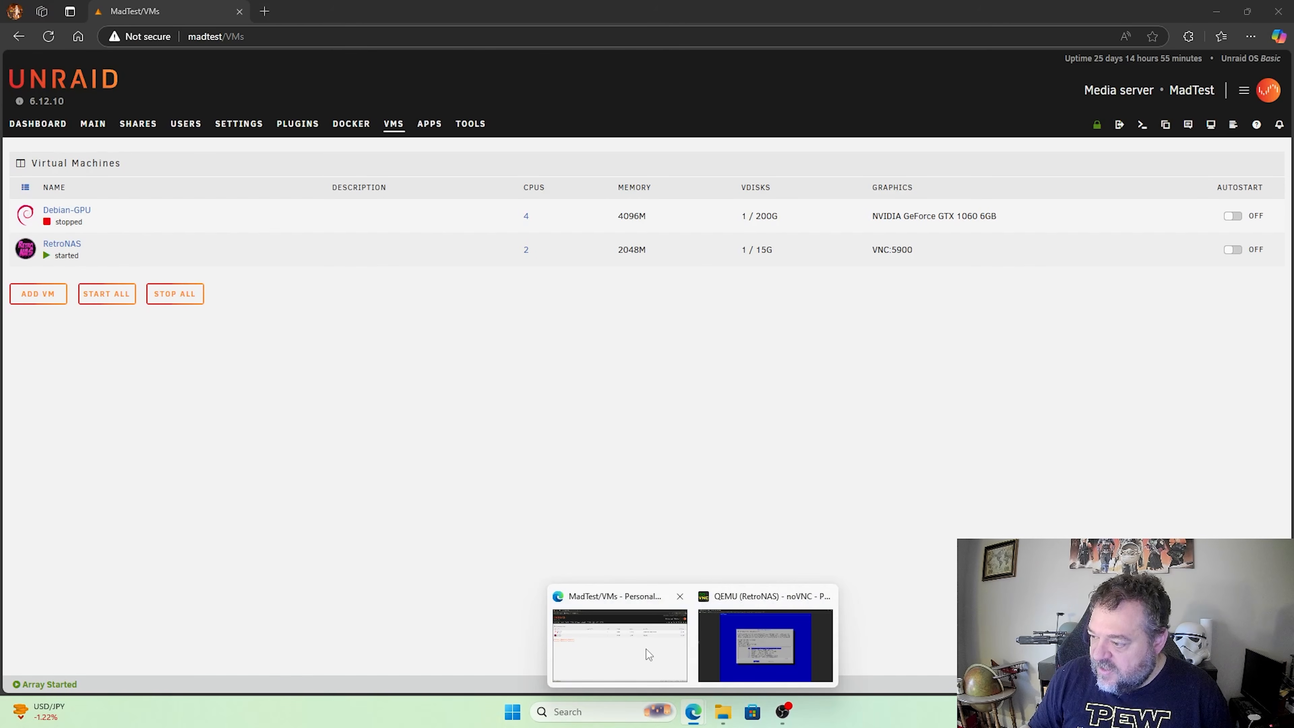
- Open the retronas user share in Unraid's file browser, showing 0 directories and 0 files
{"action": "left_click", "coordinate": [646, 649]}
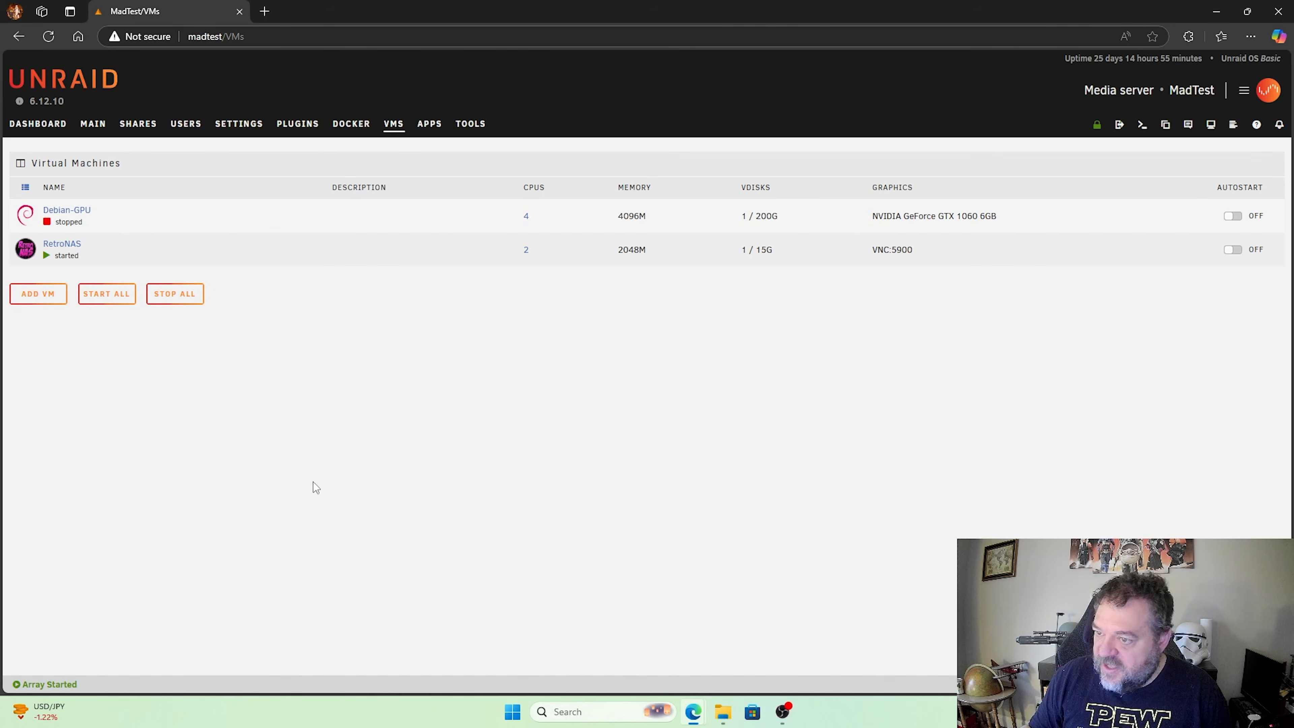
{"action": "left_click", "coordinate": [138, 128]}
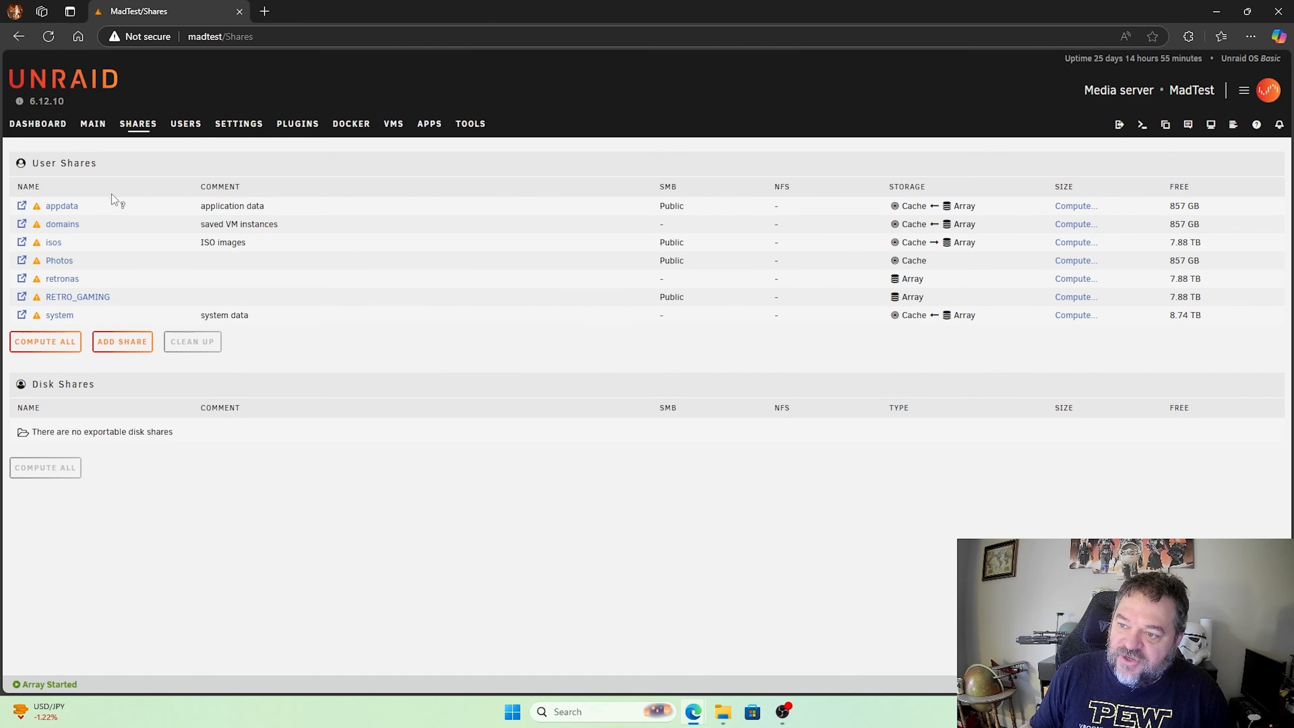
{"action": "left_click", "coordinate": [60, 281]}
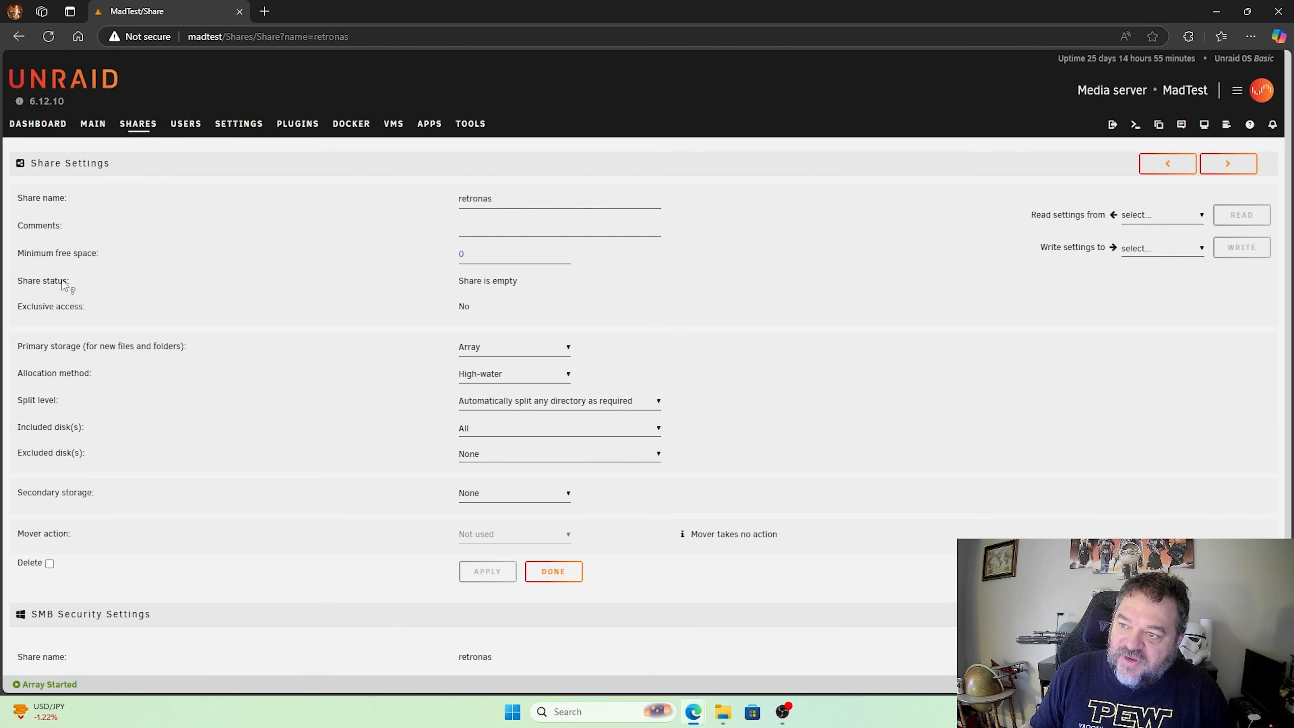
{"action": "left_click", "coordinate": [10, 42]}
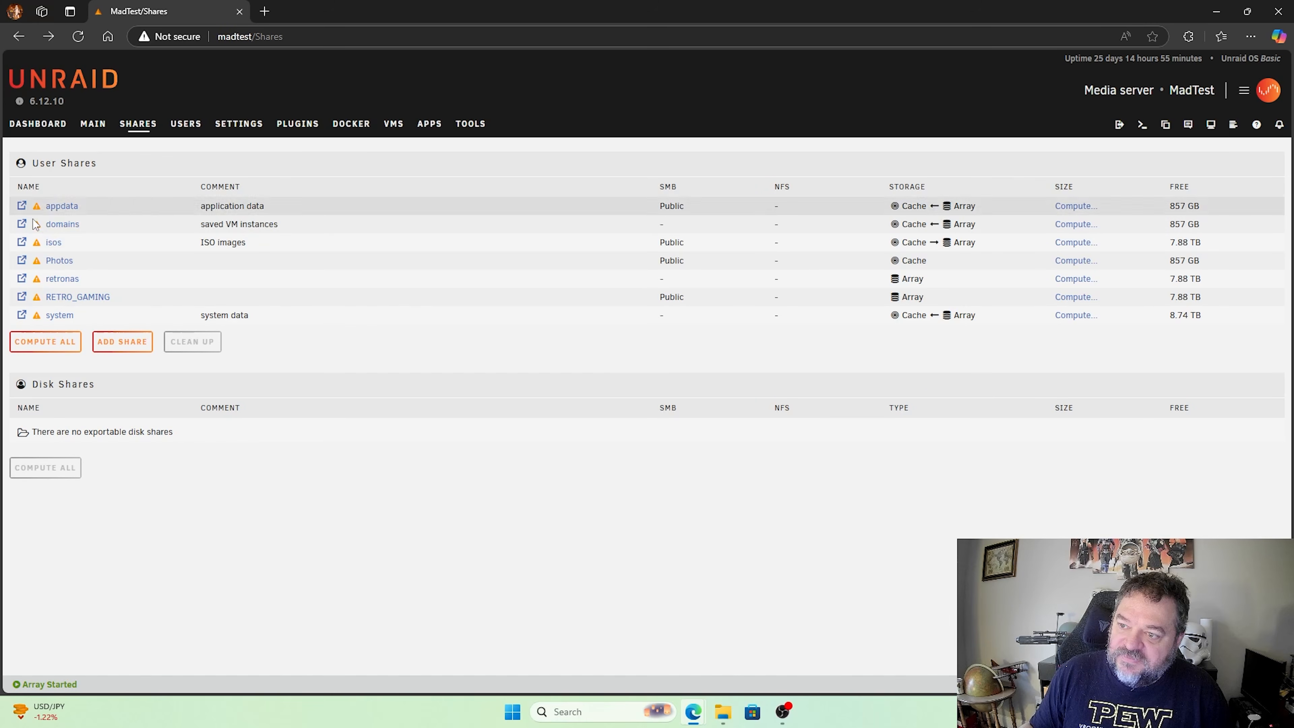
{"action": "left_click", "coordinate": [22, 281]}
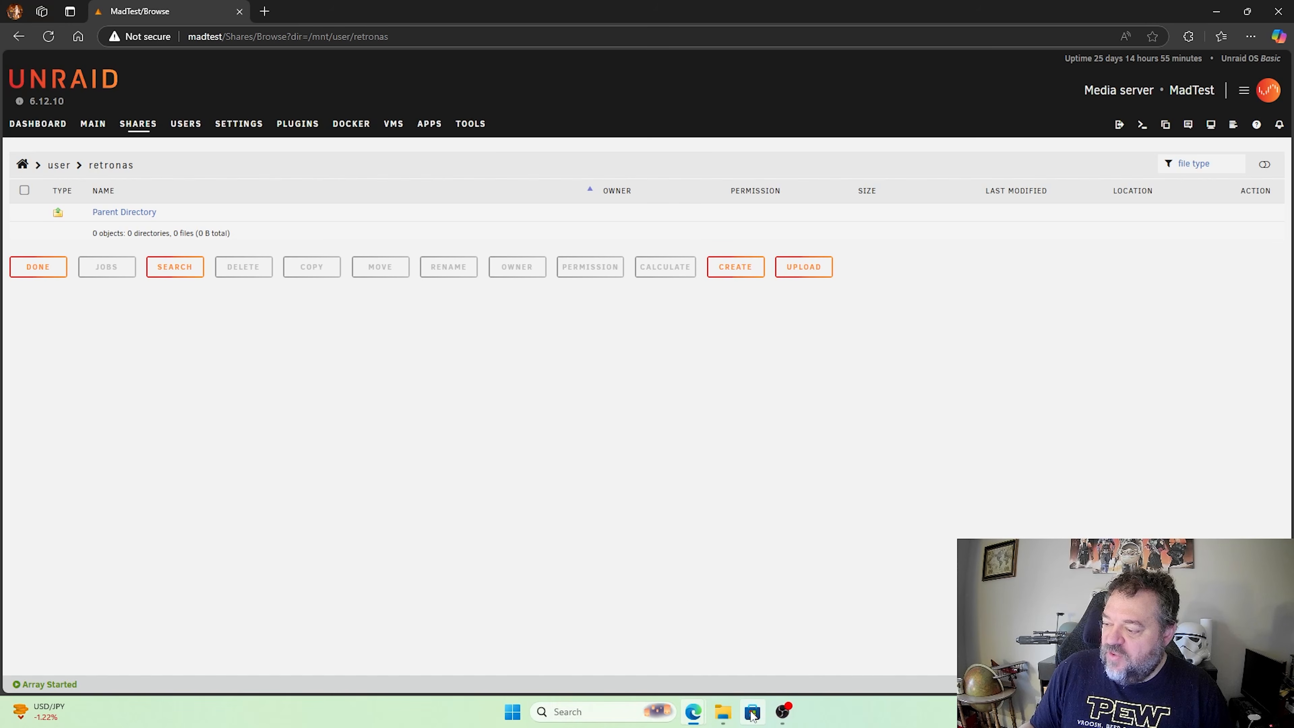
- Open the Install Menu in the RetroNAS console
{"action": "mouse_move", "coordinate": [692, 712]}
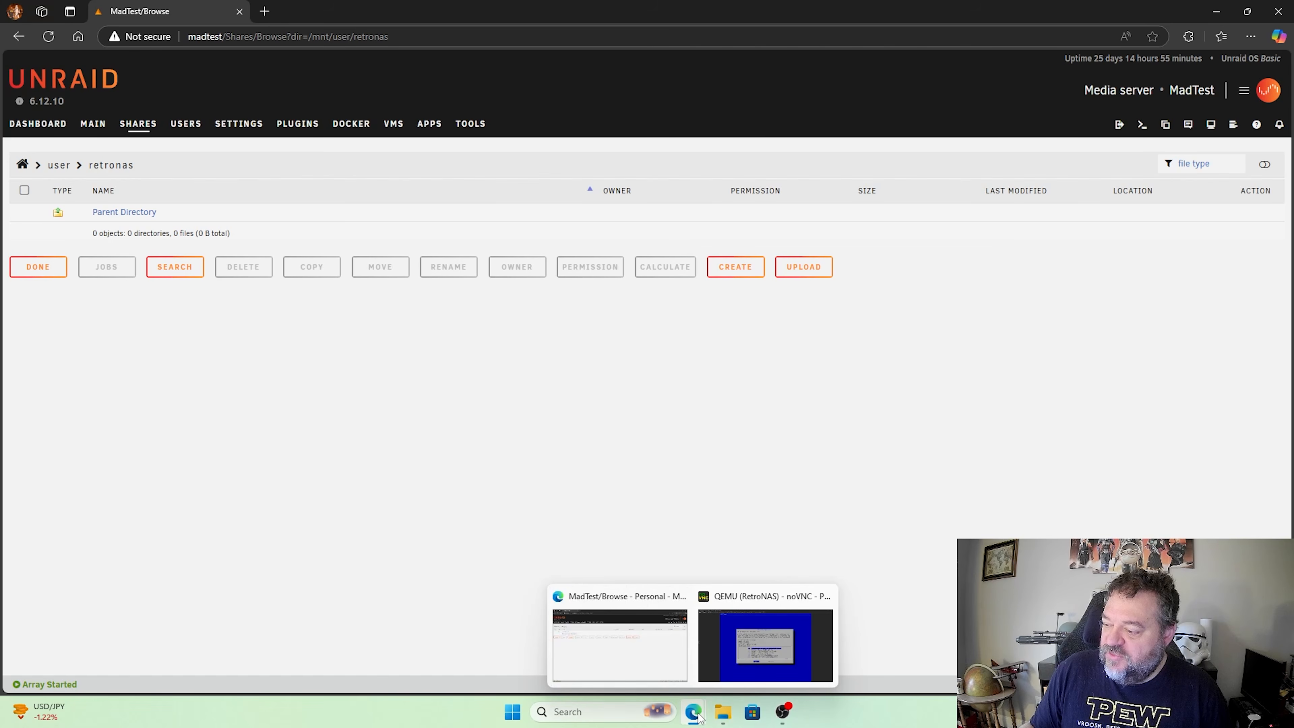
{"action": "left_click", "coordinate": [751, 652]}
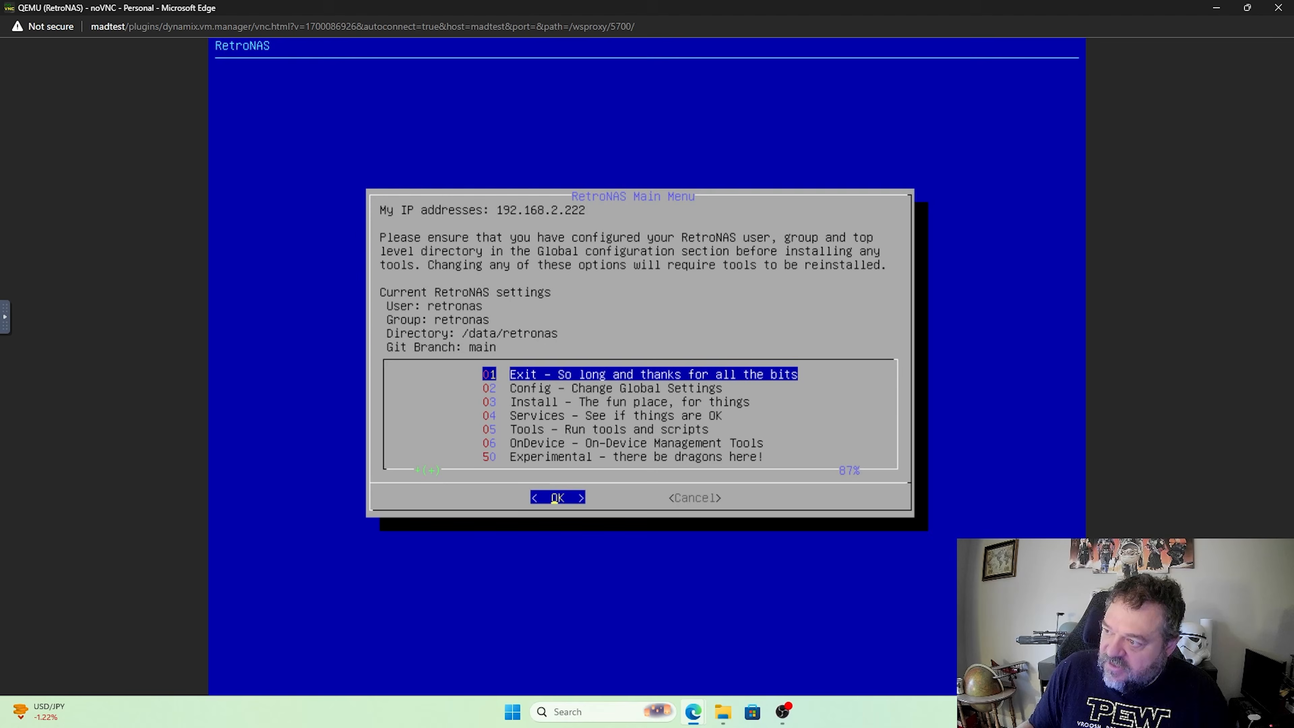
{"action": "key", "text": "Down"}
{"action": "key", "text": "Down"}
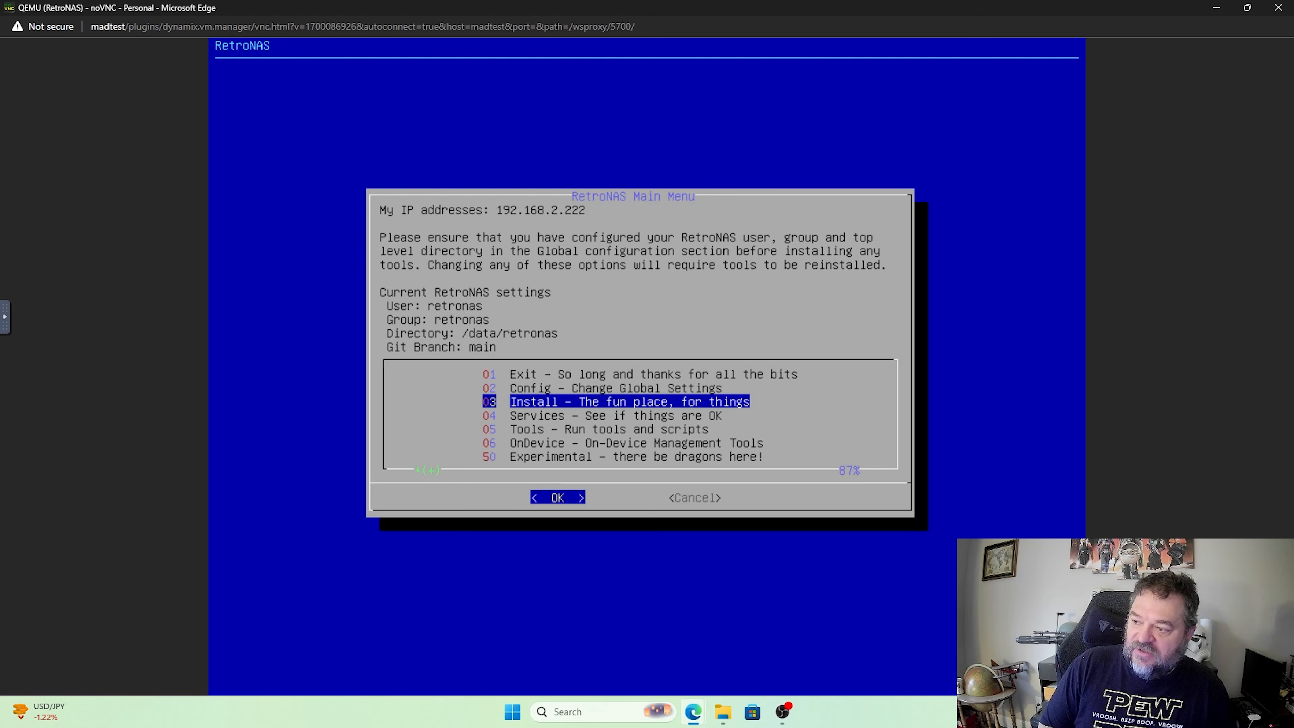
{"action": "key", "text": "Return"}
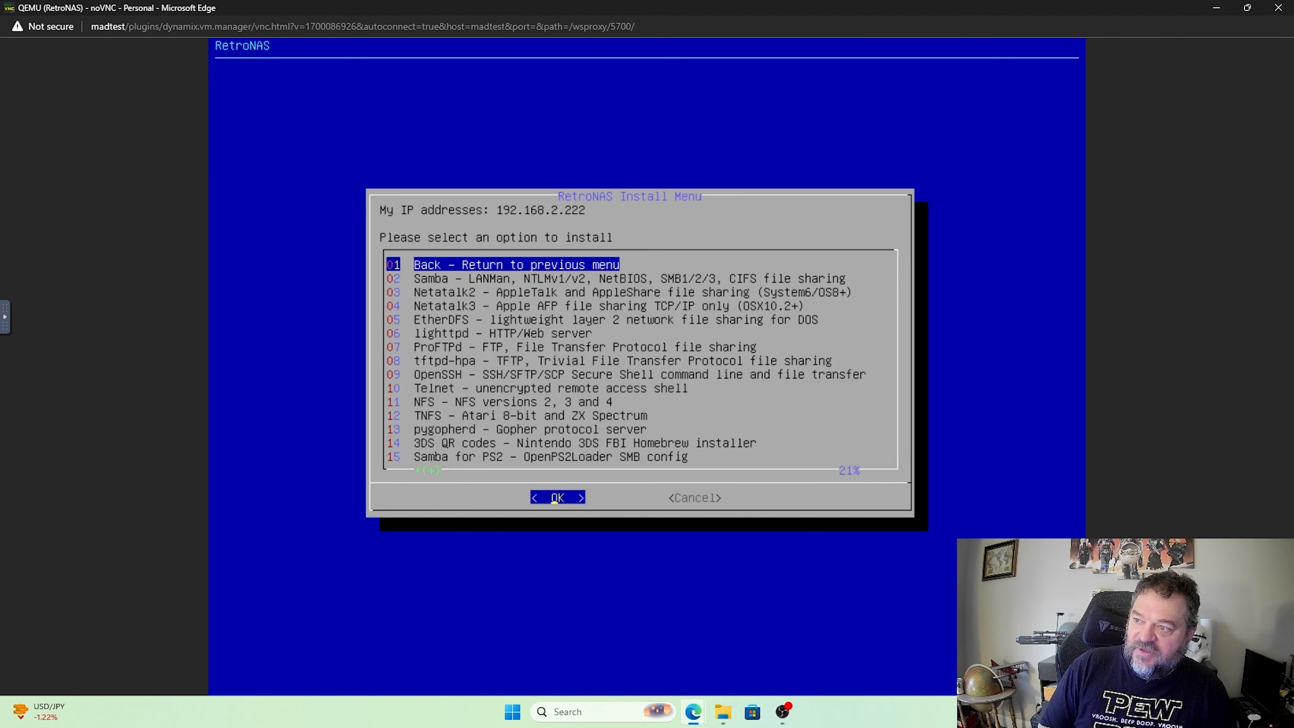
- Review the install options, then start '19 Samba for Batocera - Batocera CIFS config'
{"action": "key", "text": "Down"}
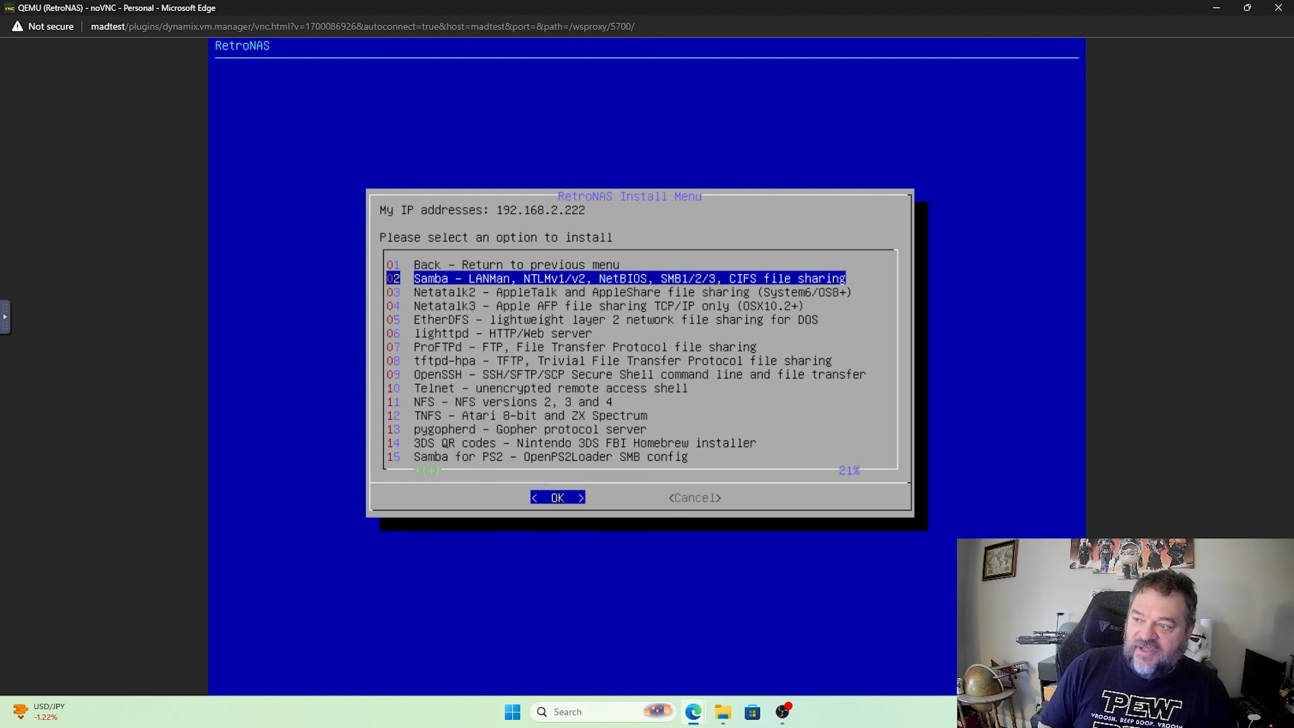
{"action": "key", "text": "Down"}
{"action": "key", "text": "Down"}
{"action": "key", "text": "Down"}
{"action": "key", "text": "Down"}
{"action": "key", "text": "Down"}
{"action": "key", "text": "Down"}
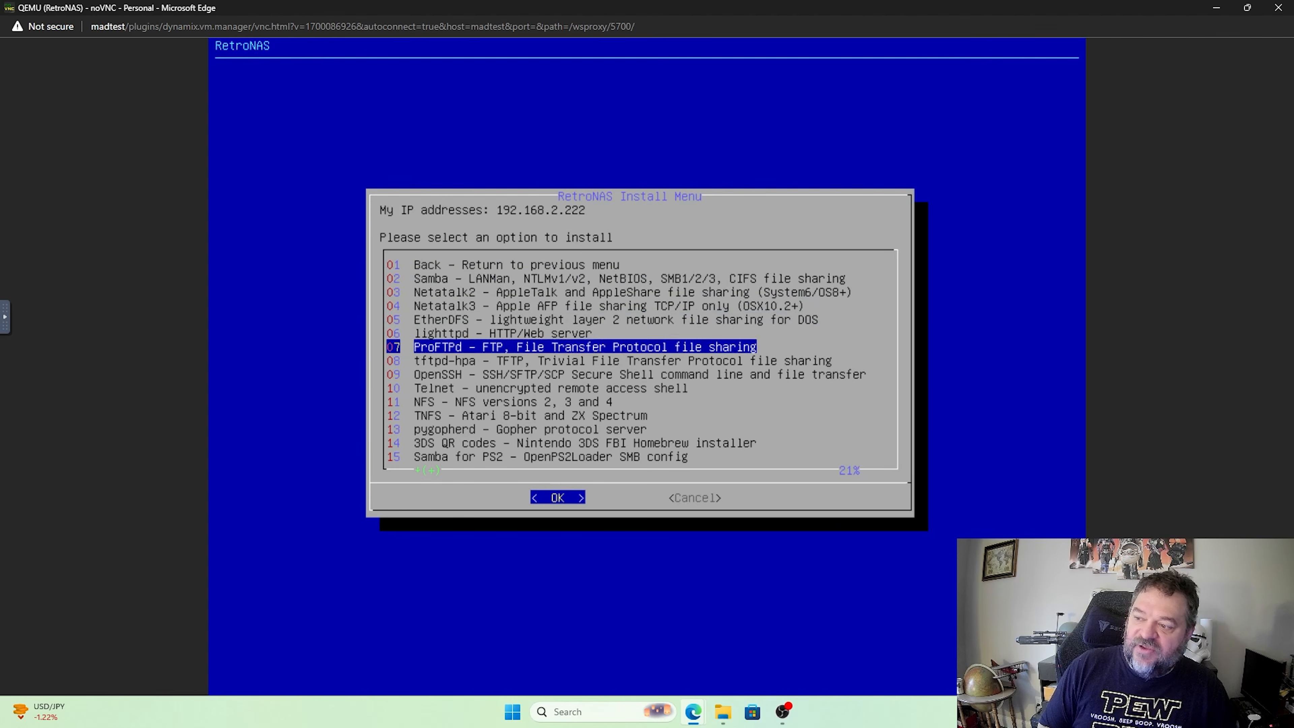
{"action": "key", "text": "Up"}
{"action": "key", "text": "Up"}
{"action": "key", "text": "Up"}
{"action": "key", "text": "Down"}
{"action": "key", "text": "Down"}
{"action": "key", "text": "Down"}
{"action": "key", "text": "Down"}
{"action": "key", "text": "Down"}
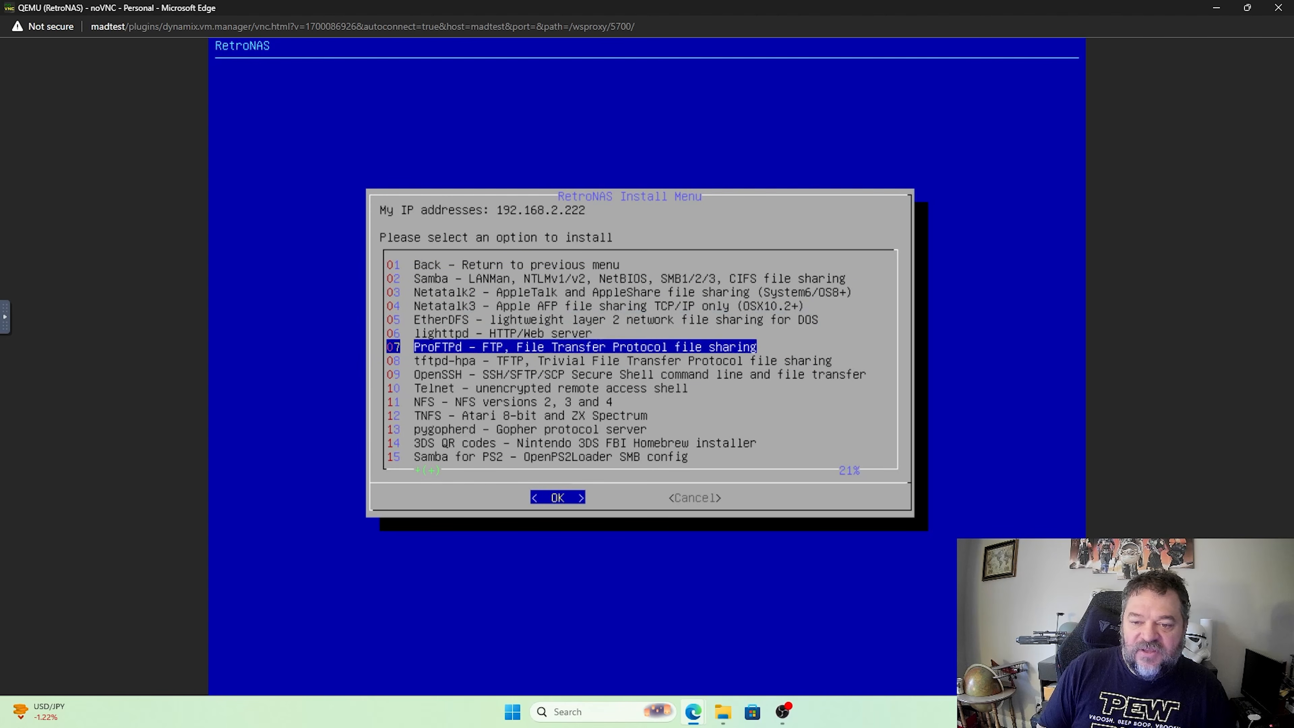
{"action": "key", "text": "Down"}
{"action": "key", "text": "Down"}
{"action": "key", "text": "Down"}
{"action": "key", "text": "Down"}
{"action": "key", "text": "Down"}
{"action": "key", "text": "Down"}
{"action": "key", "text": "Down"}
{"action": "key", "text": "Down"}
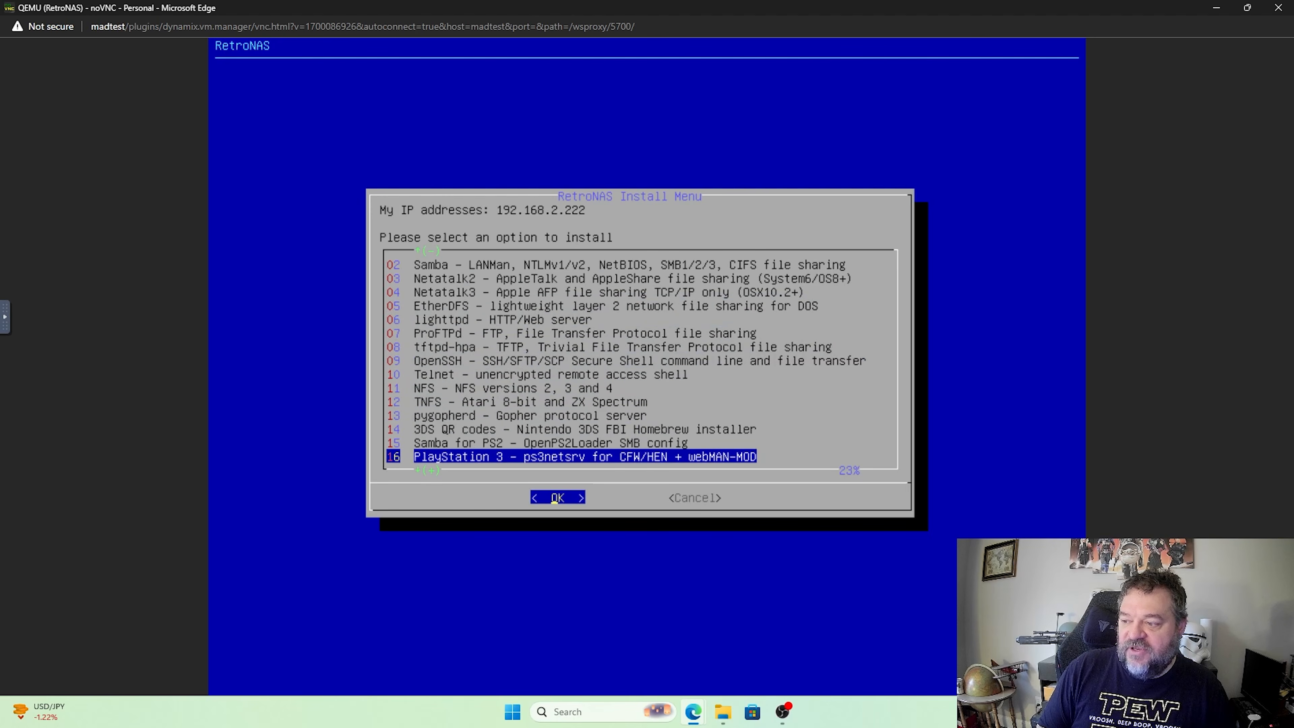
{"action": "key", "text": "Down"}
{"action": "key", "text": "Up"}
{"action": "key", "text": "Up"}
{"action": "key", "text": "Up"}
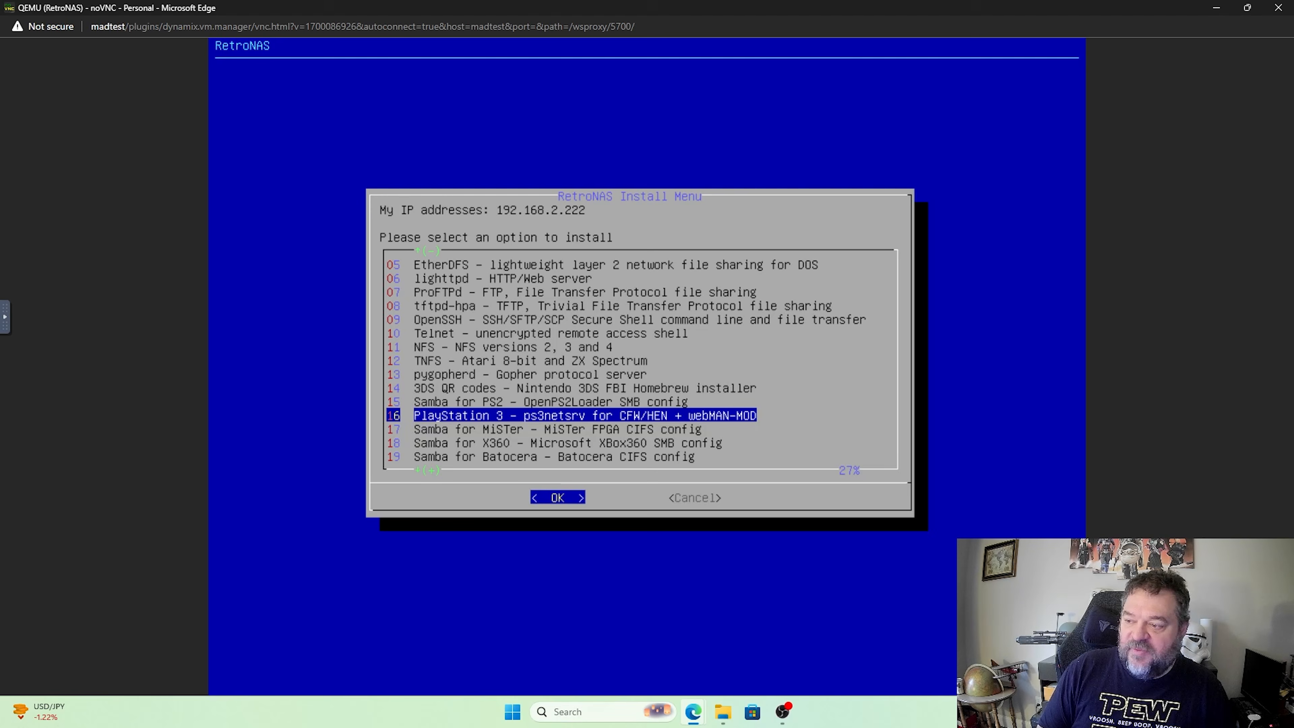
{"action": "key", "text": "Up"}
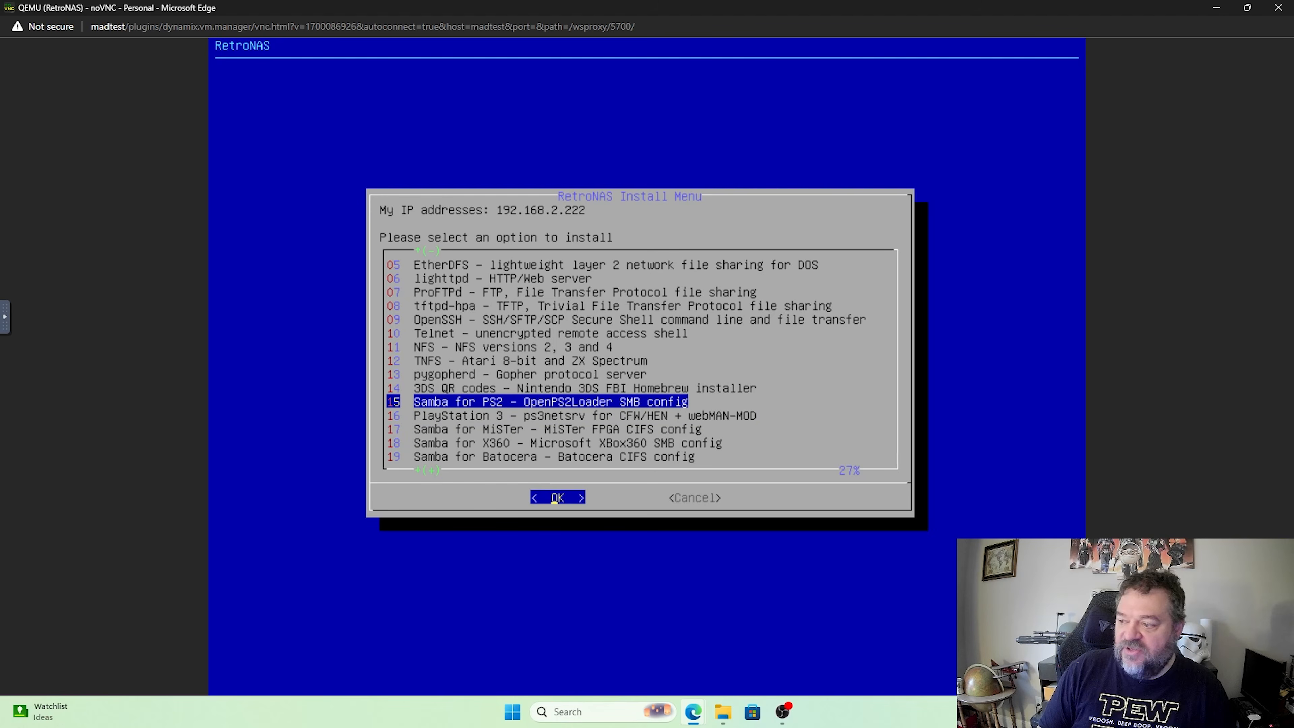
{"action": "key", "text": "Up"}
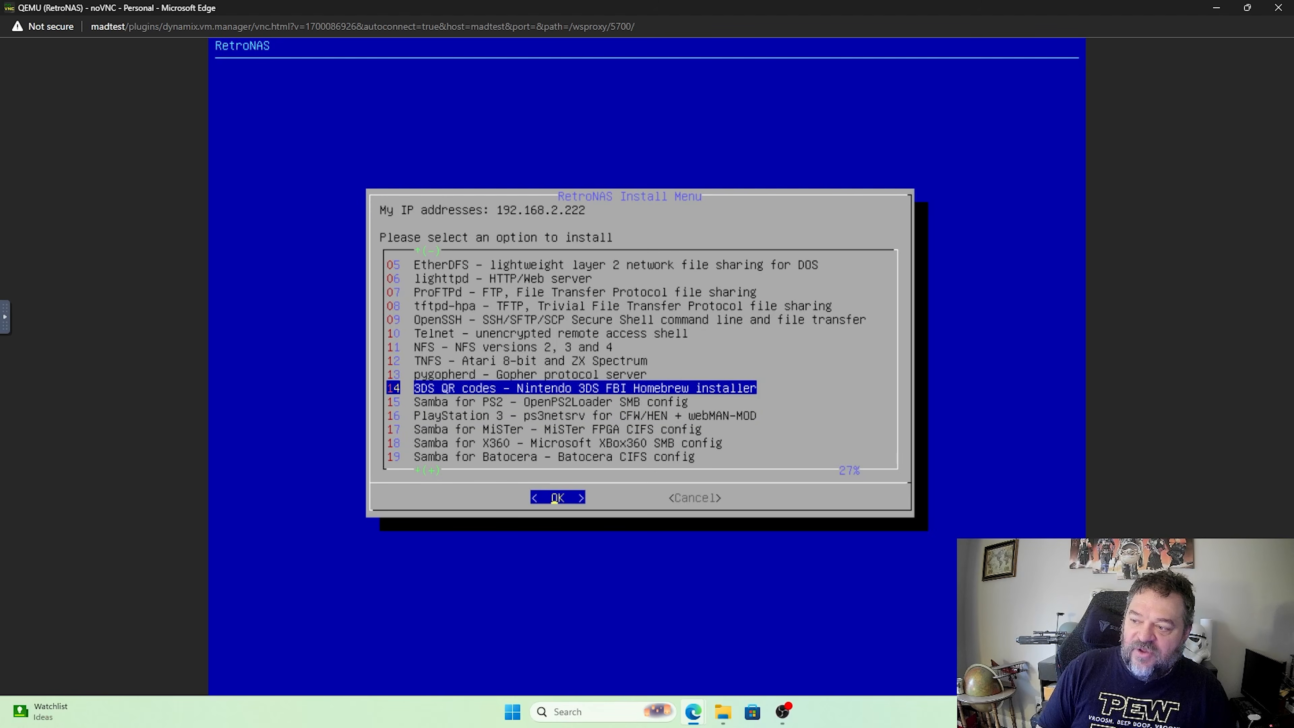
{"action": "key", "text": "Down"}
{"action": "key", "text": "Down"}
{"action": "key", "text": "Down"}
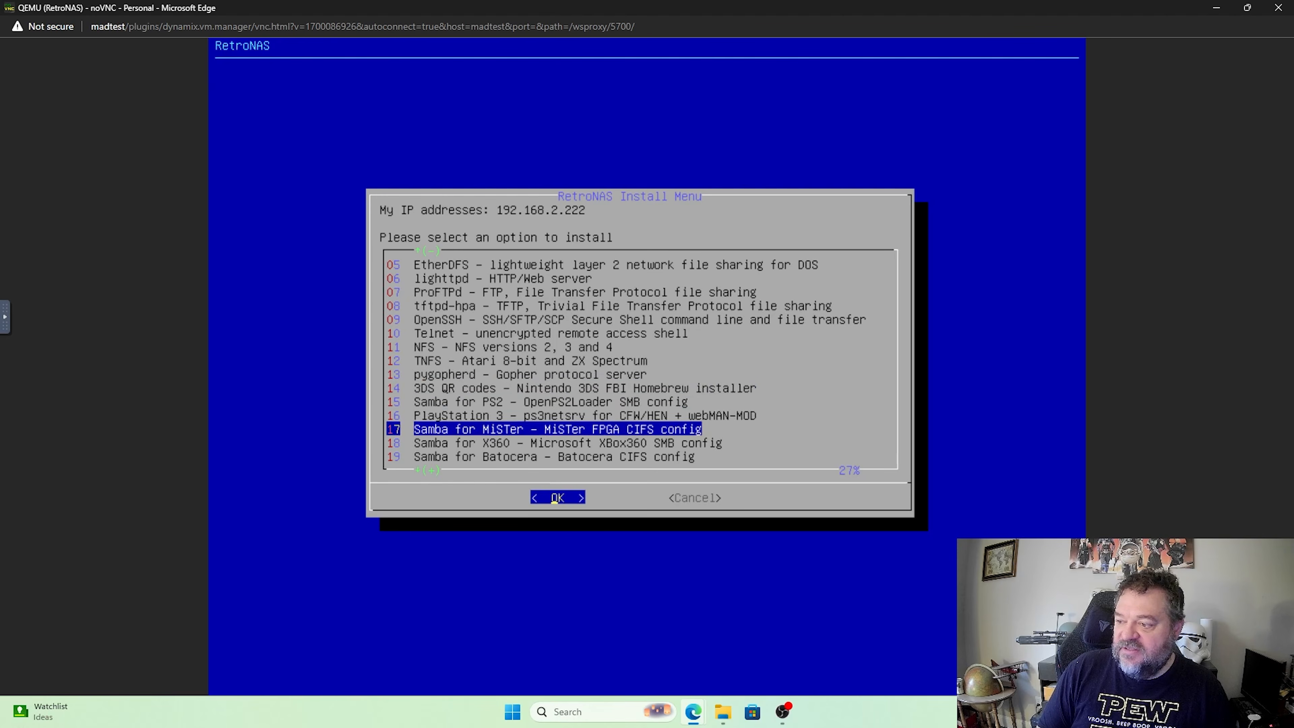
{"action": "key", "text": "Down"}
{"action": "key", "text": "Down"}
{"action": "key", "text": "Up"}
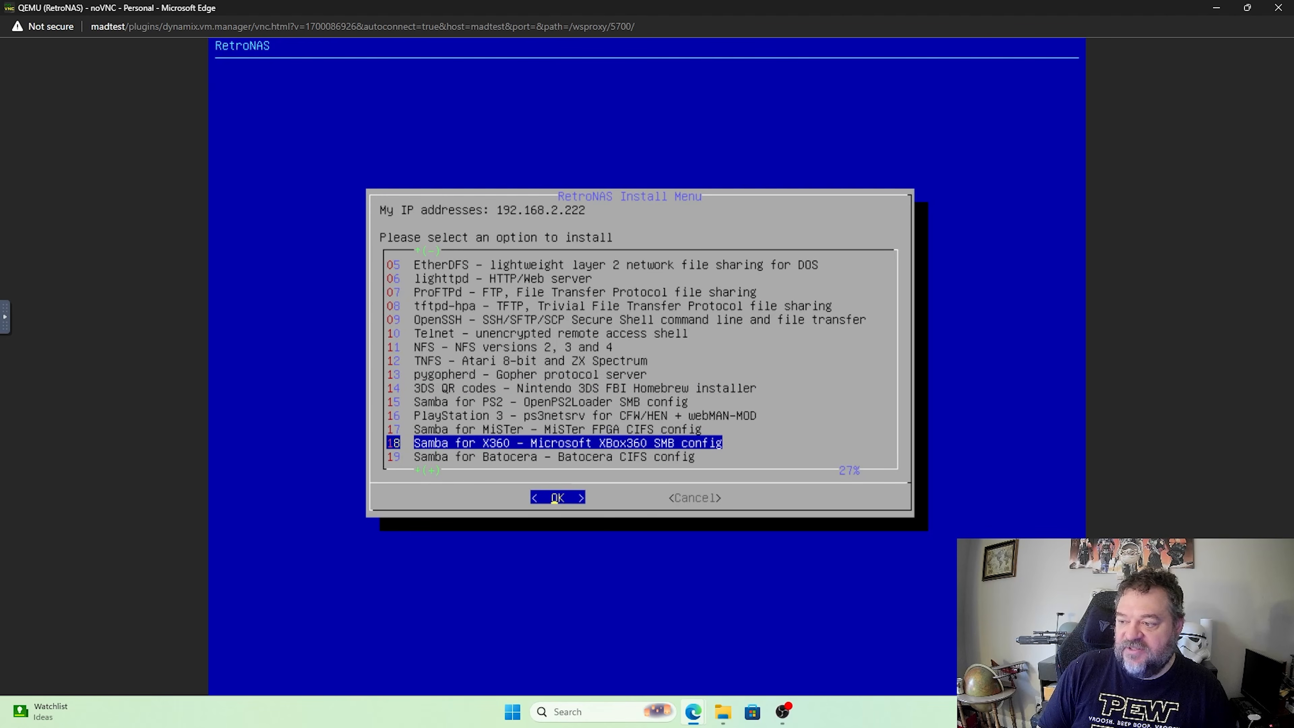
{"action": "key", "text": "Down"}
{"action": "key", "text": "Down"}
{"action": "key", "text": "Down"}
{"action": "key", "text": "Down"}
{"action": "key", "text": "Down"}
{"action": "key", "text": "Down"}
{"action": "key", "text": "Up"}
{"action": "key", "text": "Up"}
{"action": "key", "text": "Up"}
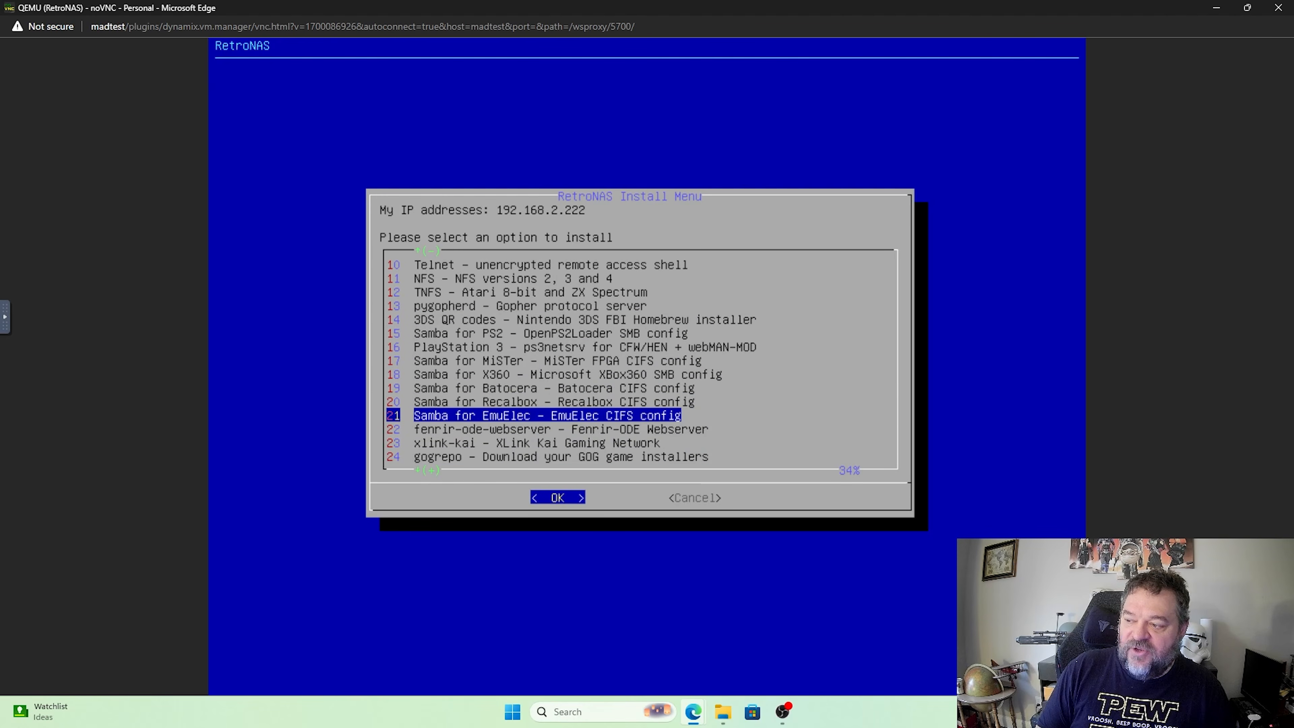
{"action": "key", "text": "Up"}
{"action": "key", "text": "Up"}
{"action": "key", "text": "Down"}
{"action": "key", "text": "Down"}
{"action": "key", "text": "Down"}
{"action": "key", "text": "Down"}
{"action": "key", "text": "Down"}
{"action": "key", "text": "Down"}
{"action": "key", "text": "Down"}
{"action": "key", "text": "Down"}
{"action": "key", "text": "Down"}
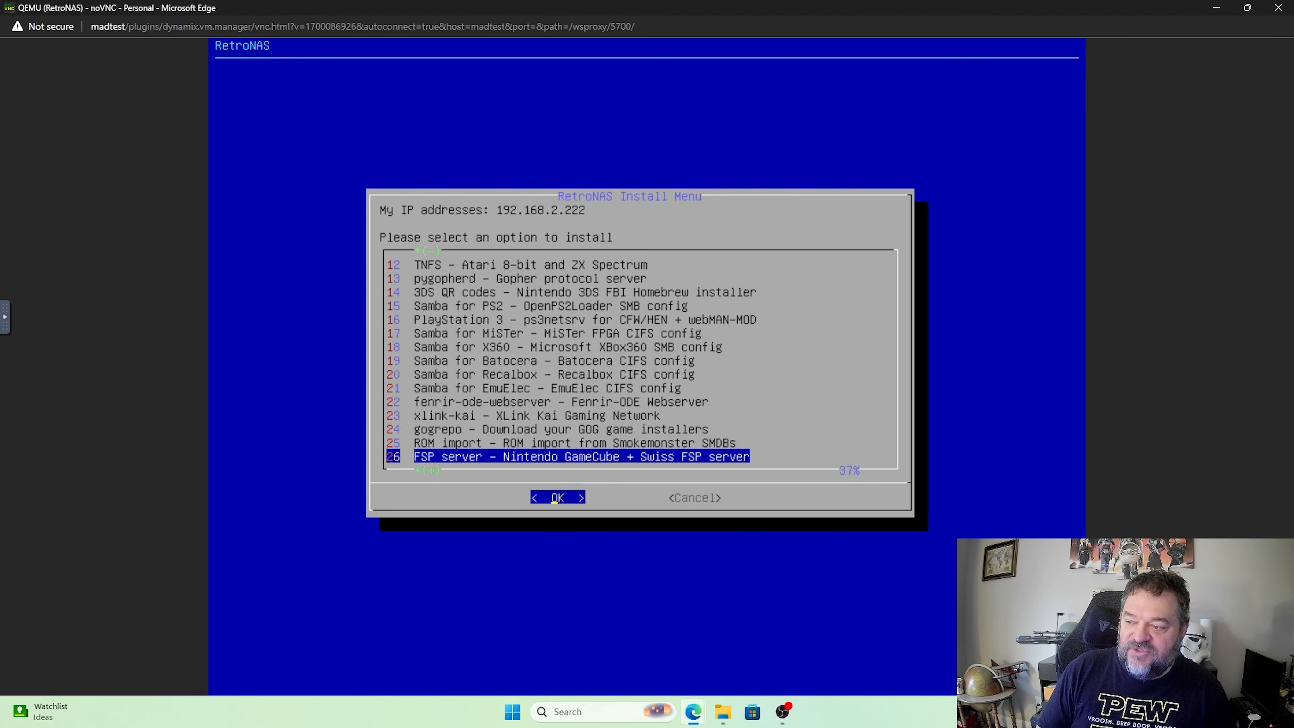
{"action": "key", "text": "Down"}
{"action": "key", "text": "Down"}
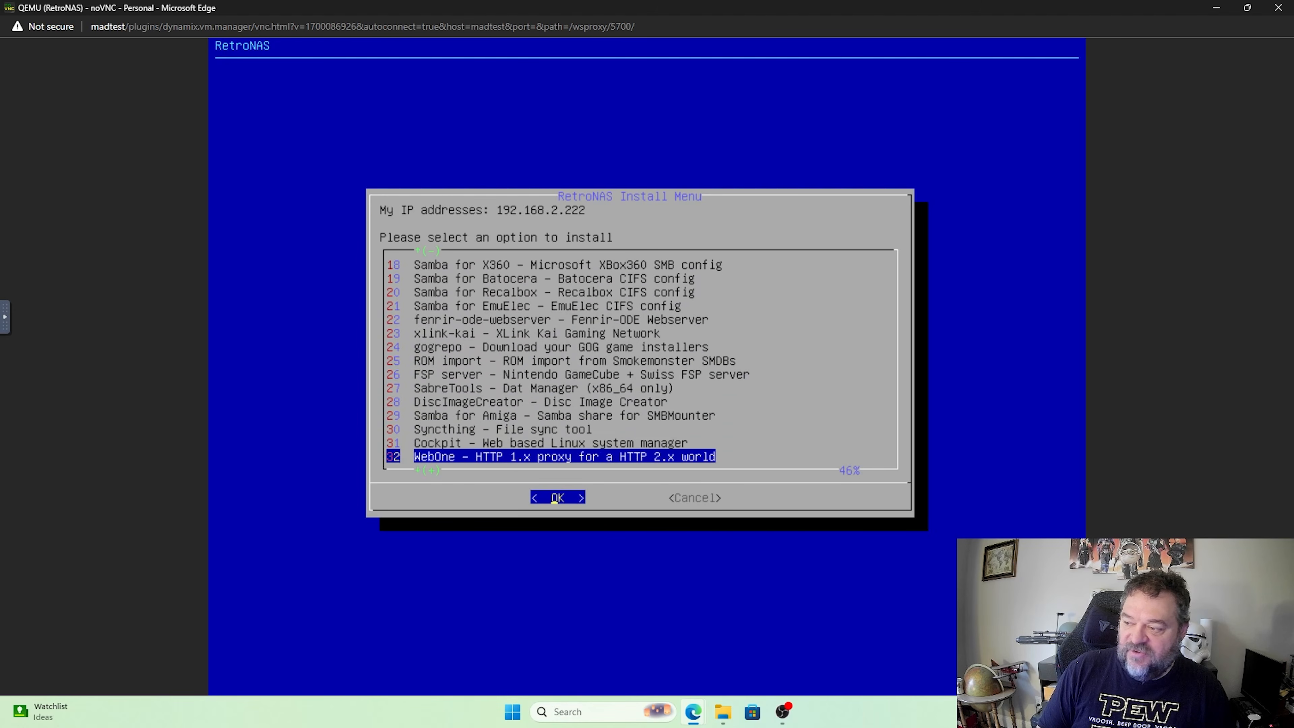
{"action": "key", "text": "Up"}
{"action": "key", "text": "Up"}
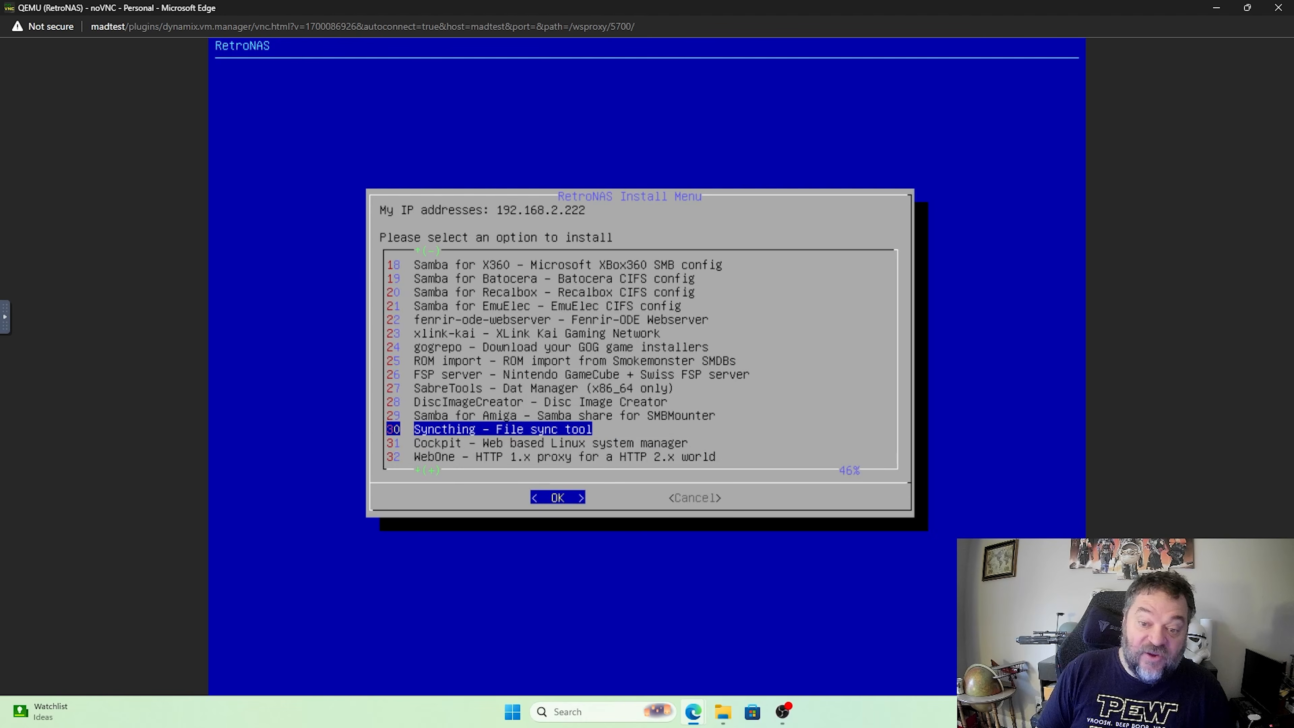
{"action": "key", "text": "Up"}
{"action": "key", "text": "Up"}
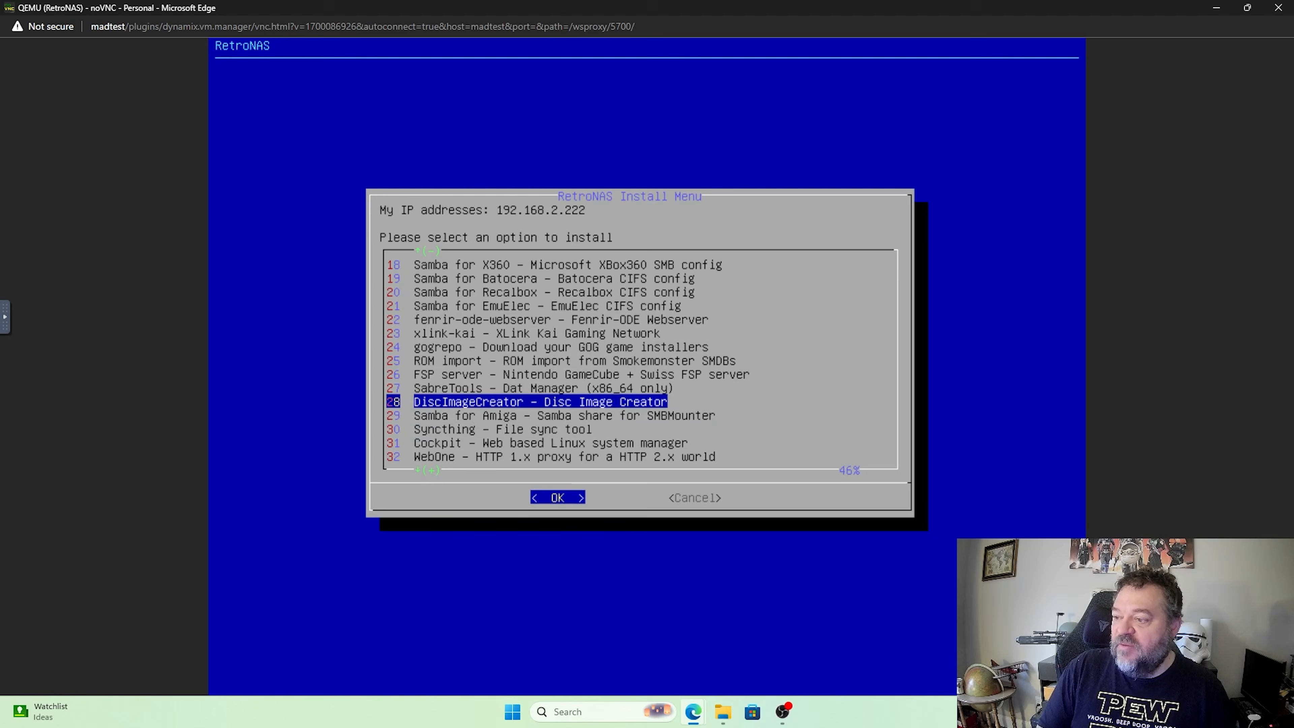
{"action": "key", "text": "Up"}
{"action": "key", "text": "Up"}
{"action": "key", "text": "Up"}
{"action": "key", "text": "Up"}
{"action": "key", "text": "Up"}
{"action": "key", "text": "Up"}
{"action": "key", "text": "Up"}
{"action": "key", "text": "Up"}
{"action": "key", "text": "Up"}
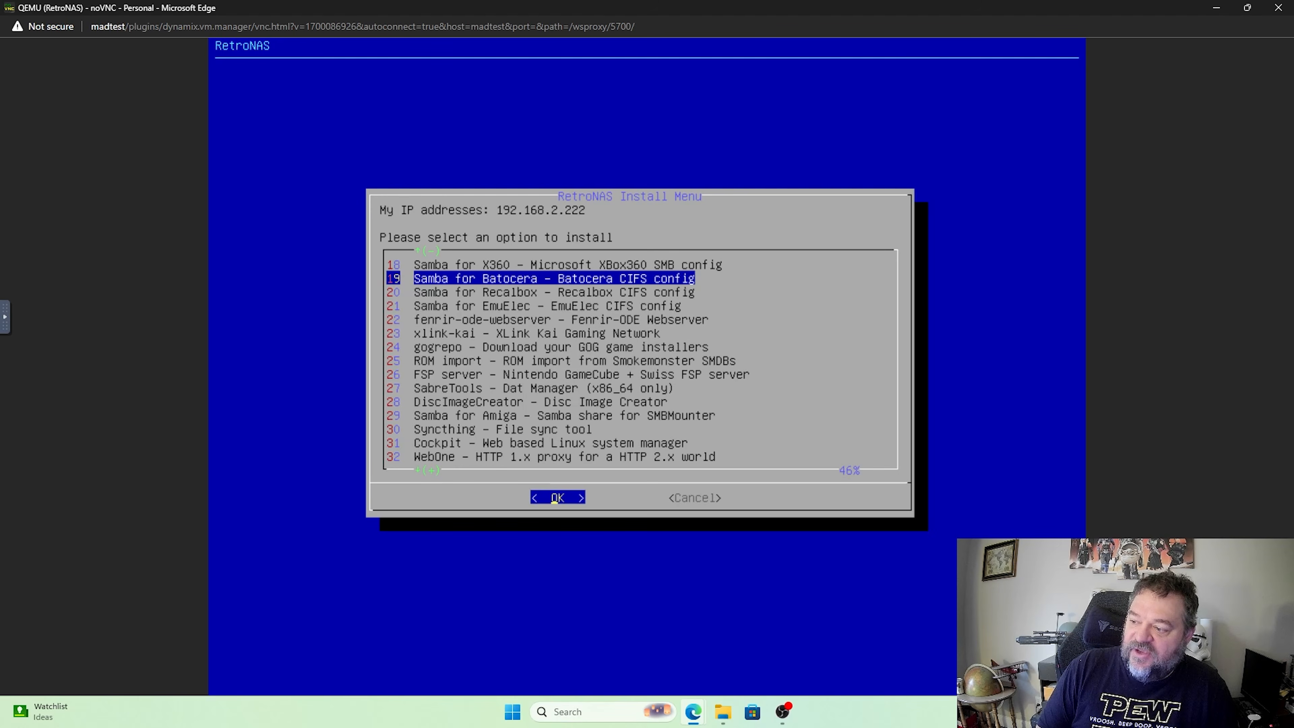
{"action": "key", "text": "Return"}
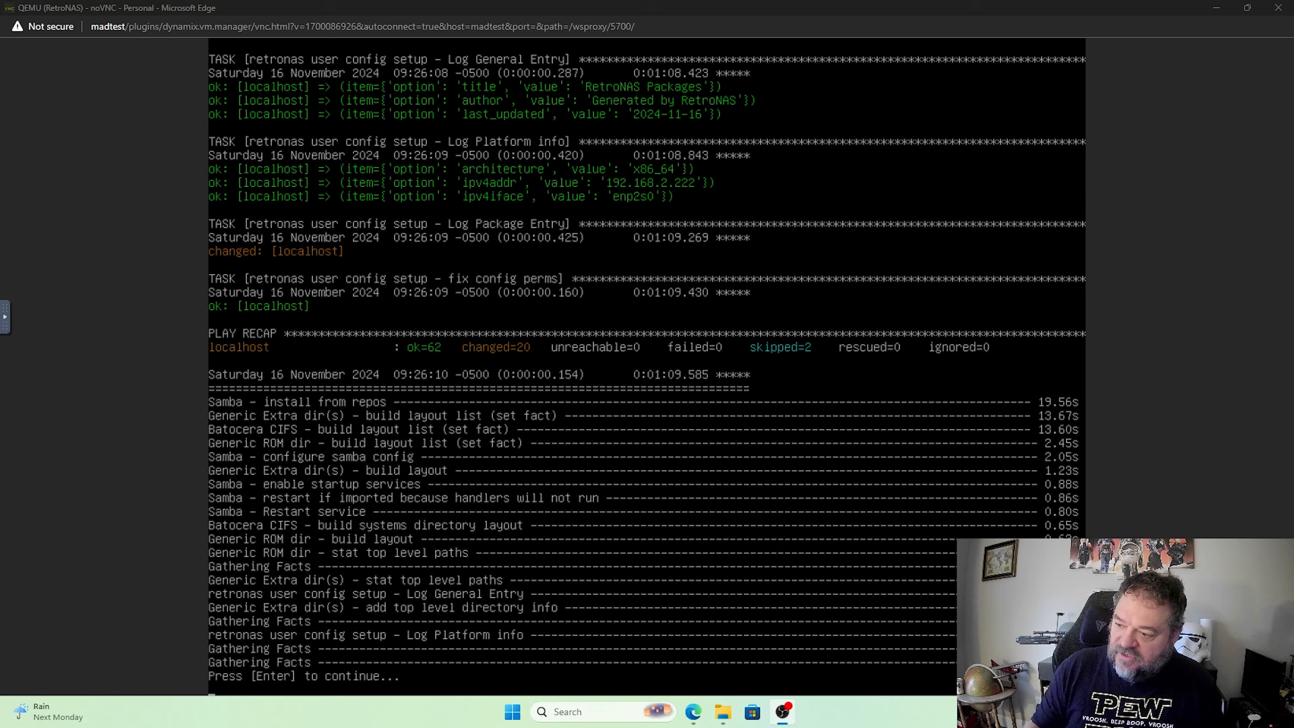
- After the Samba playbook recap (ok=62, failed=0), continue back to the Install Menu
{"action": "key", "text": "alt+Tab"}
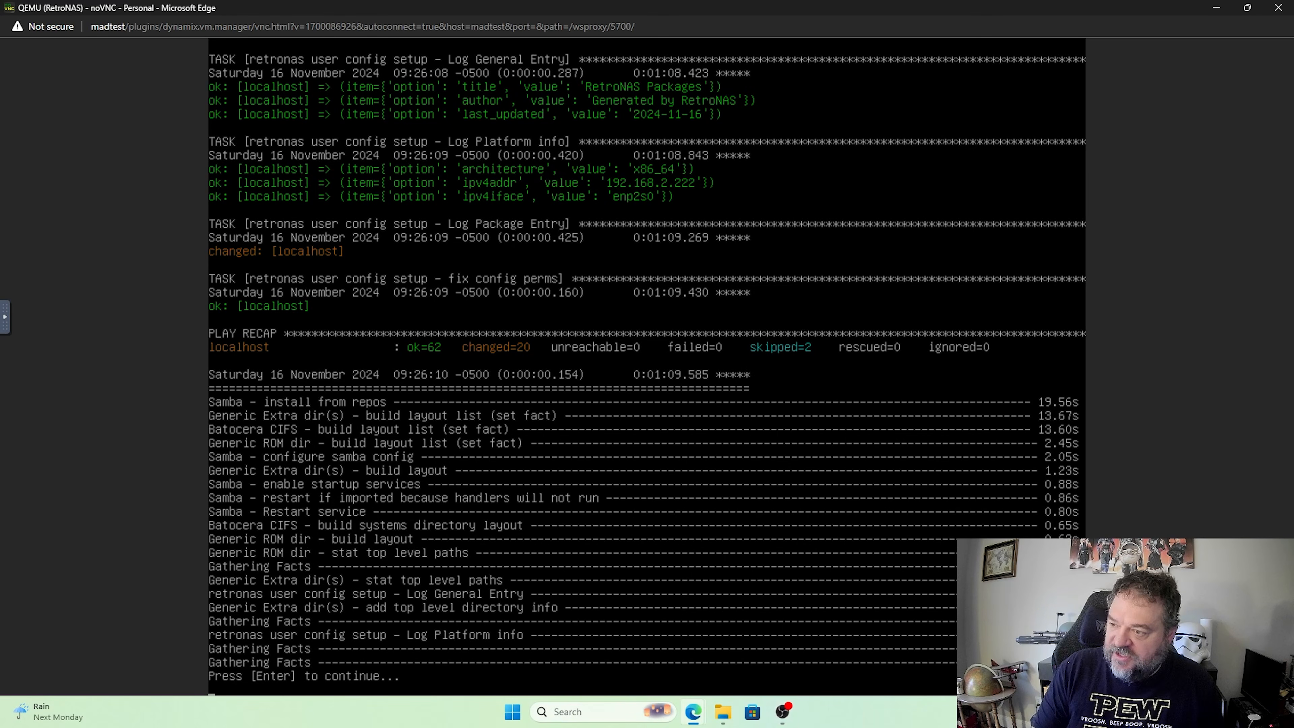
{"action": "key", "text": "Return"}
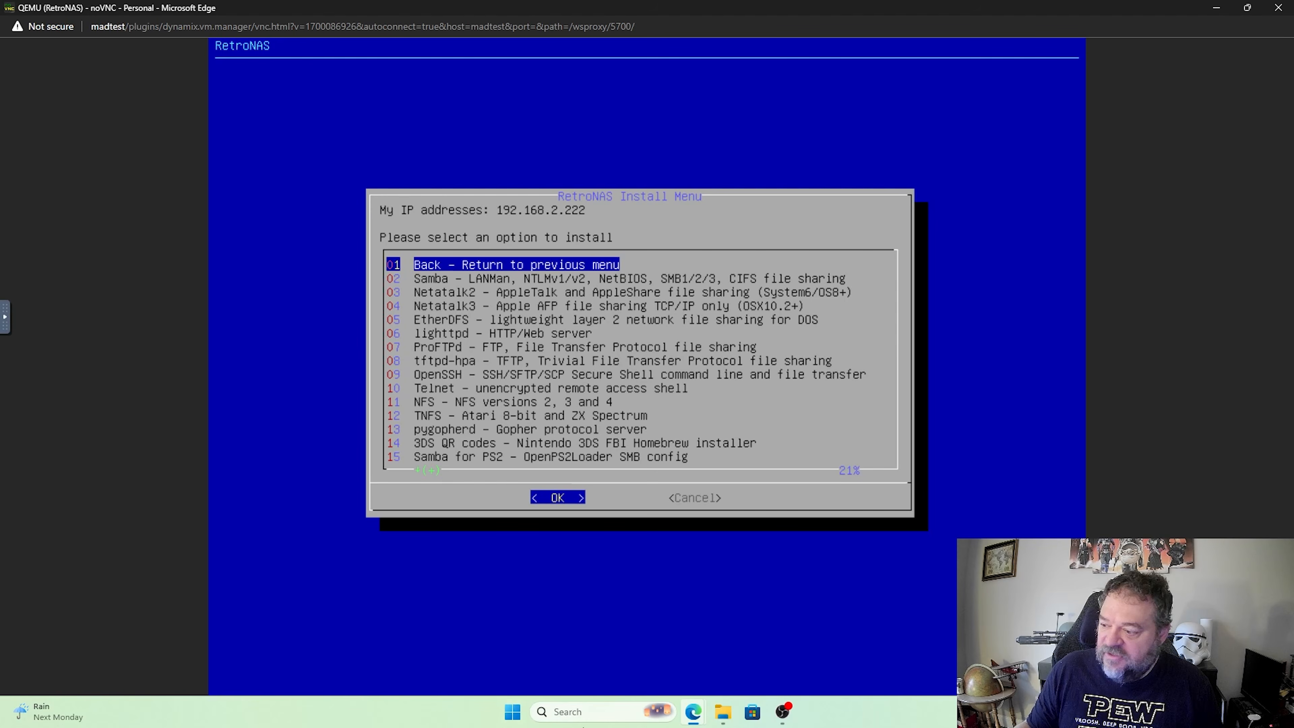
- Reload Unraid's /mnt/user/retronas listing to show batocera, bios, config, roms, saves and savestates
{"action": "mouse_move", "coordinate": [694, 714]}
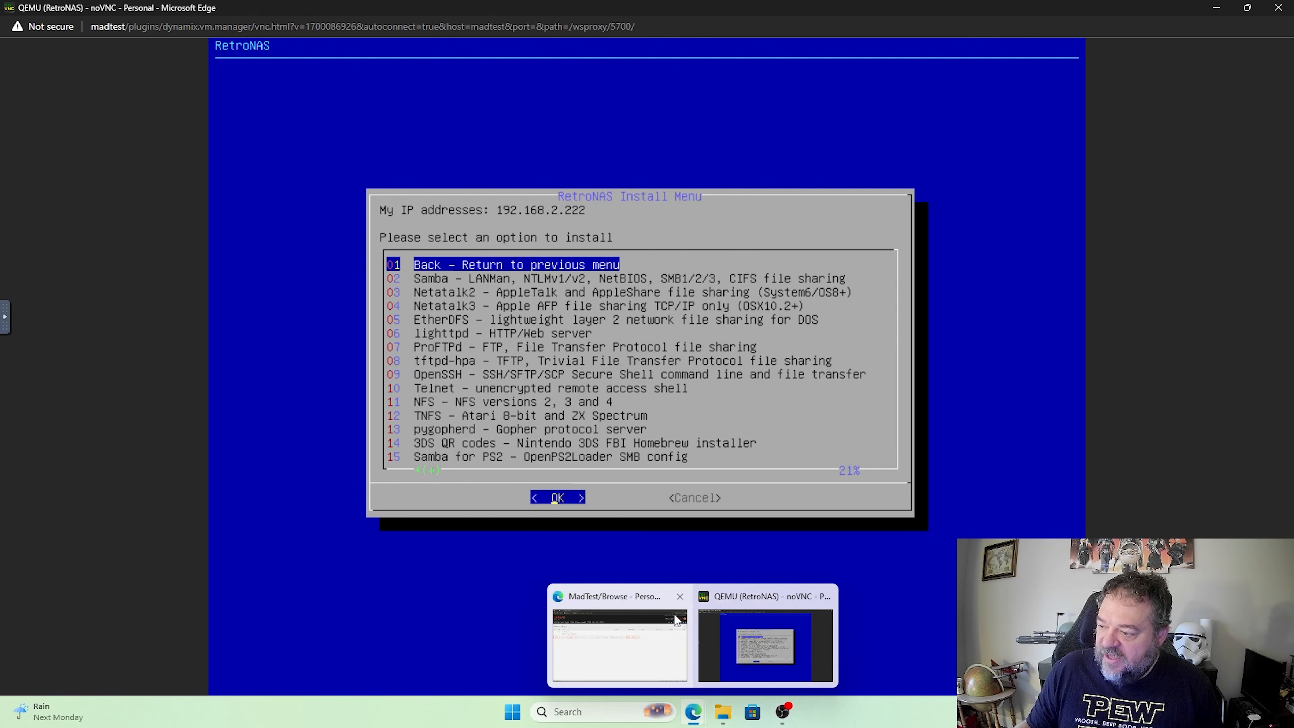
{"action": "left_click", "coordinate": [620, 608]}
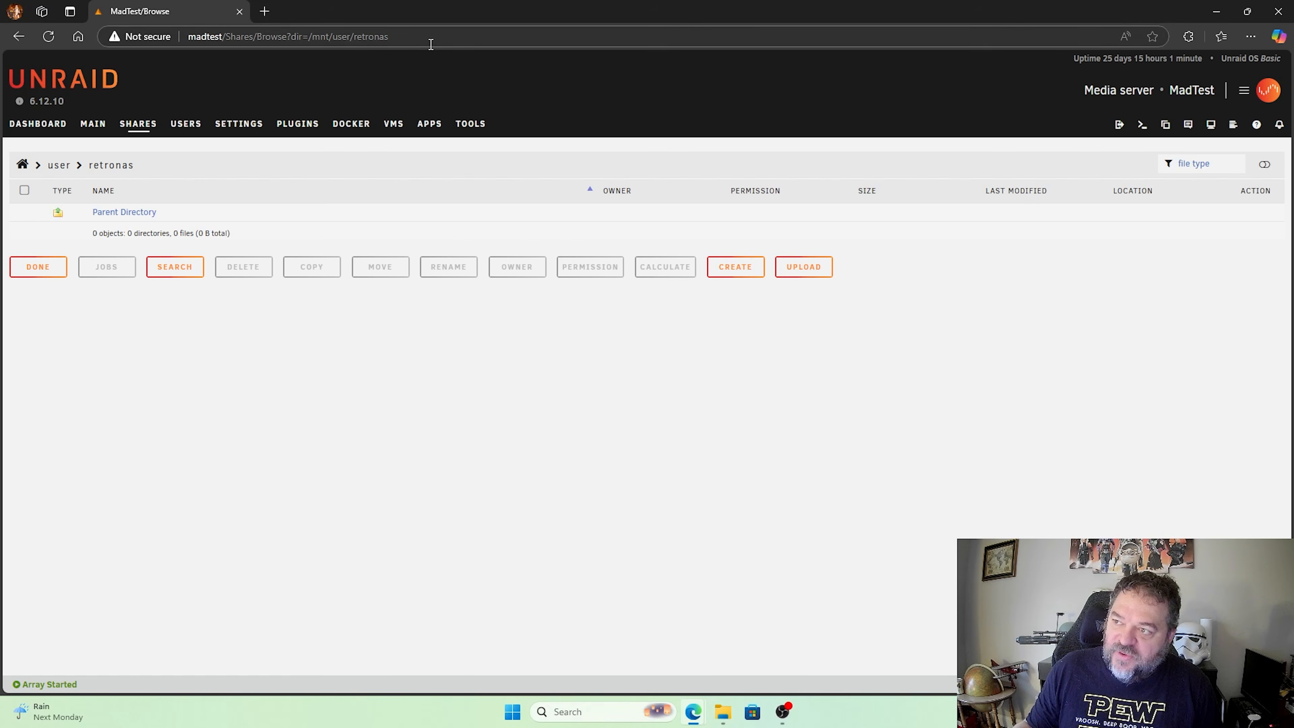
{"action": "left_click", "coordinate": [423, 38]}
{"action": "key", "text": "Return"}
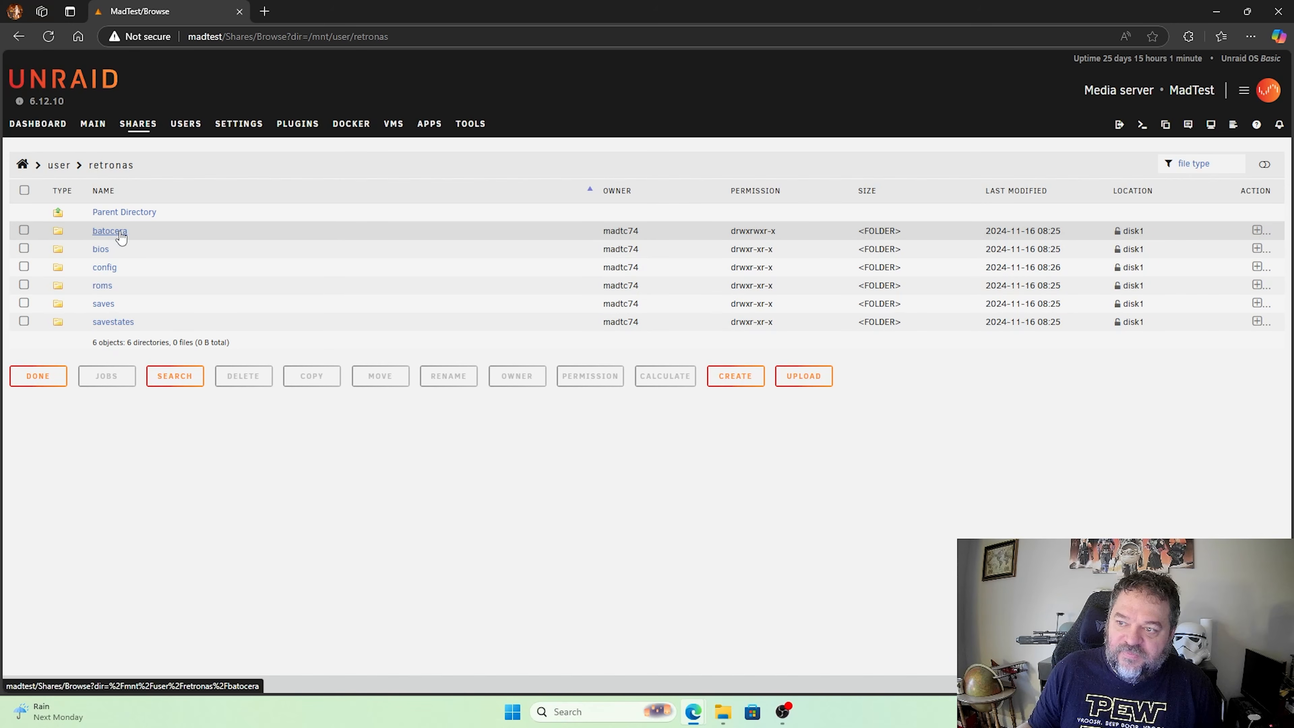
- Browse batocera > ROMS and the 3do system folder, then go back to ROMS
{"action": "left_click", "coordinate": [110, 231]}
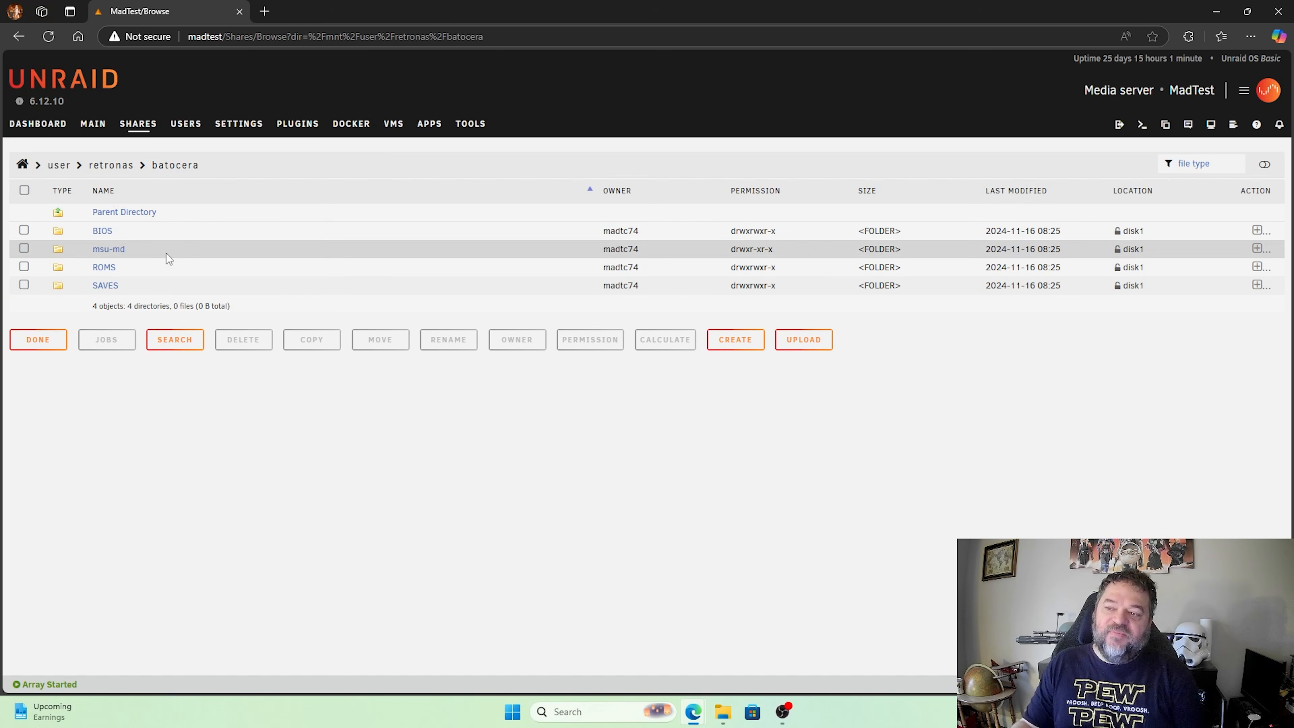
{"action": "left_click", "coordinate": [100, 269]}
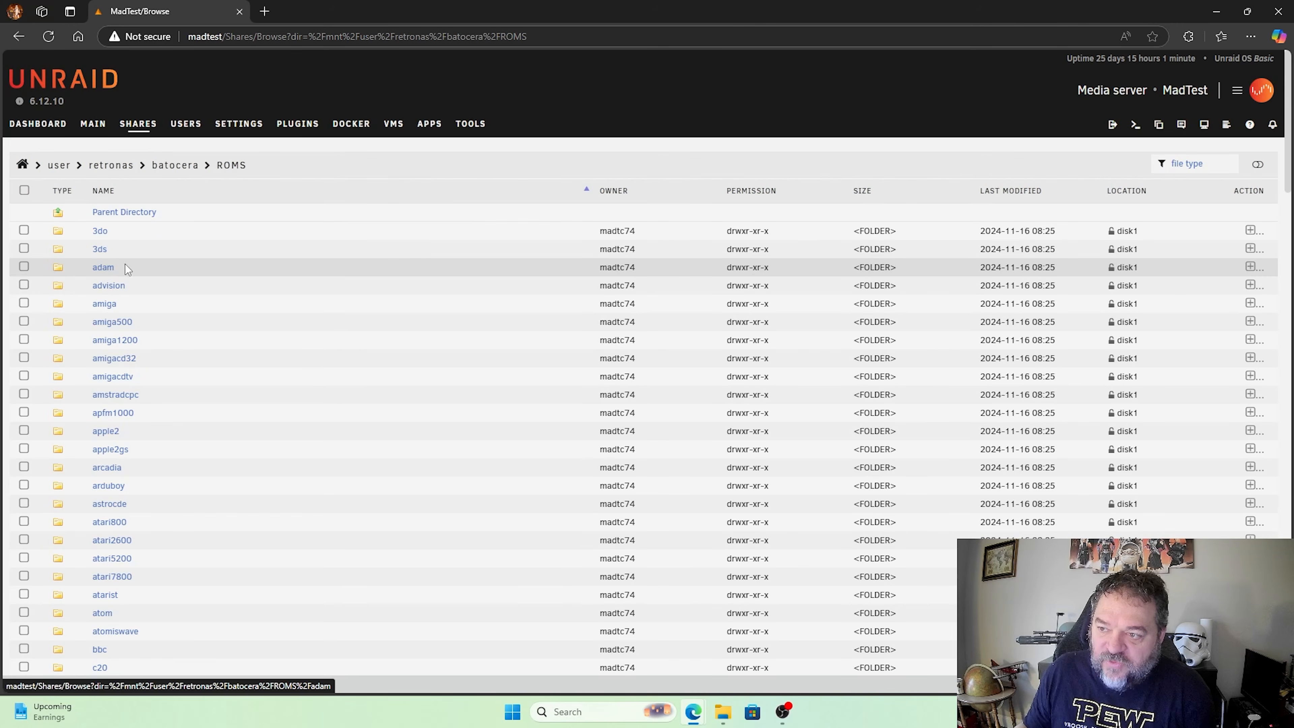
{"action": "left_click", "coordinate": [109, 231]}
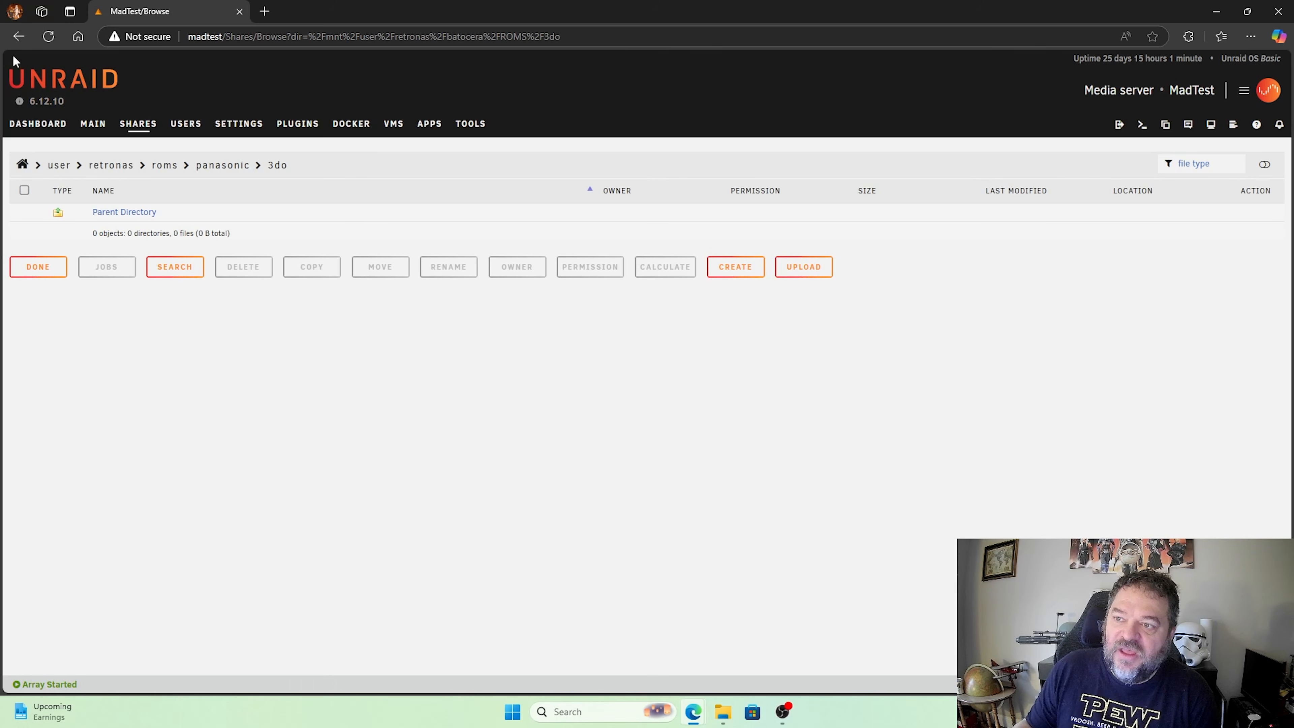
{"action": "left_click", "coordinate": [19, 36]}
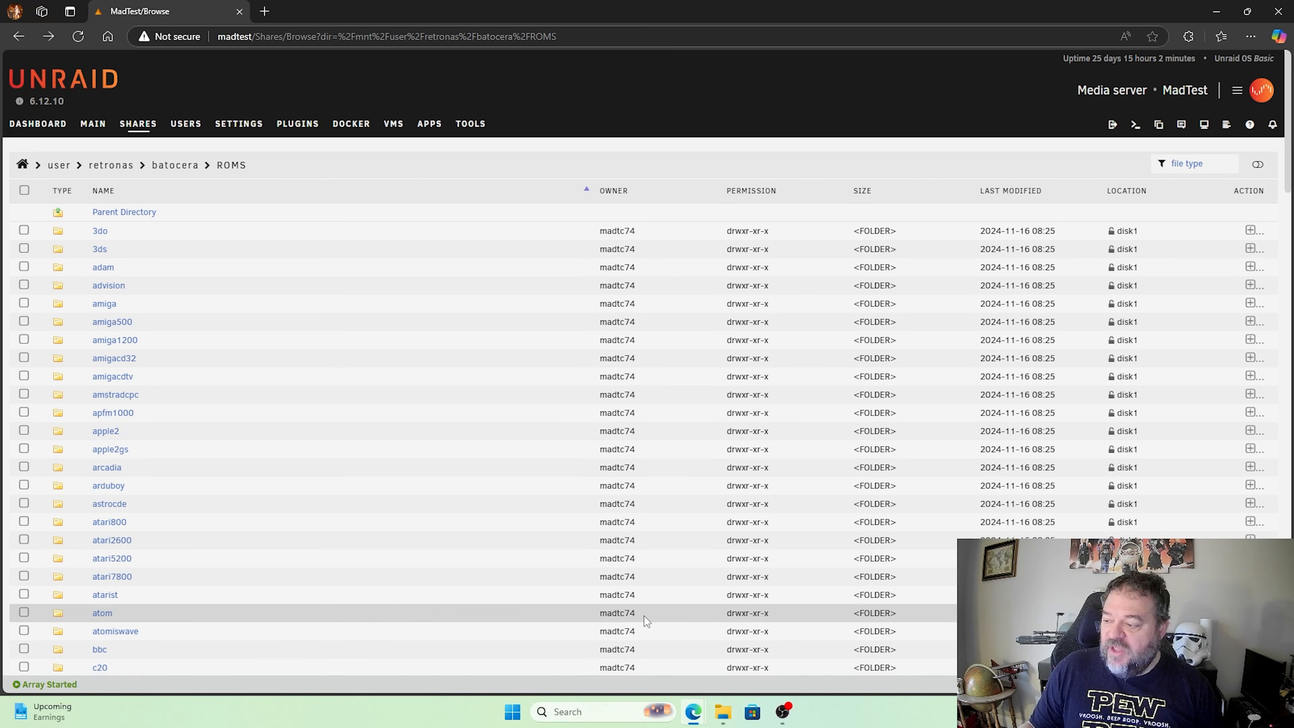
{"action": "mouse_move", "coordinate": [722, 716]}
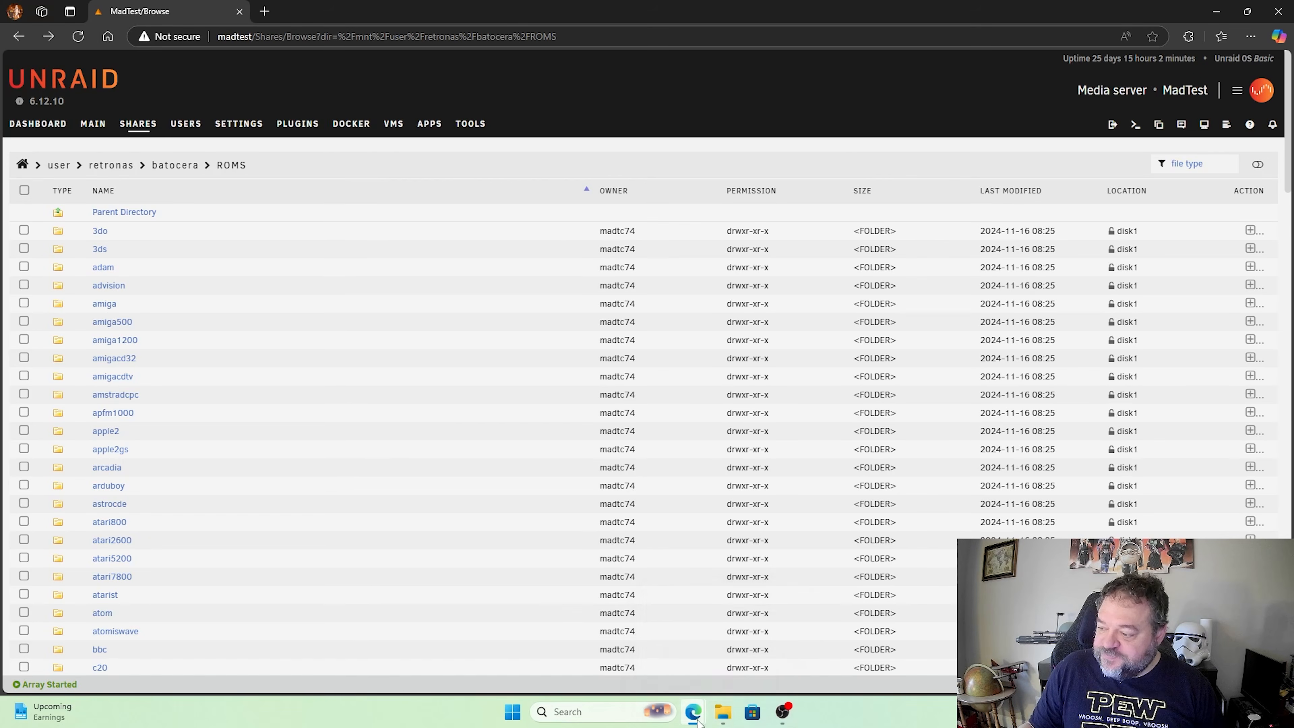
- Install '16 PlayStation 3 – ps3netsrv' and continue to the Install Menu after ok=36, failed=0
{"action": "mouse_move", "coordinate": [694, 714]}
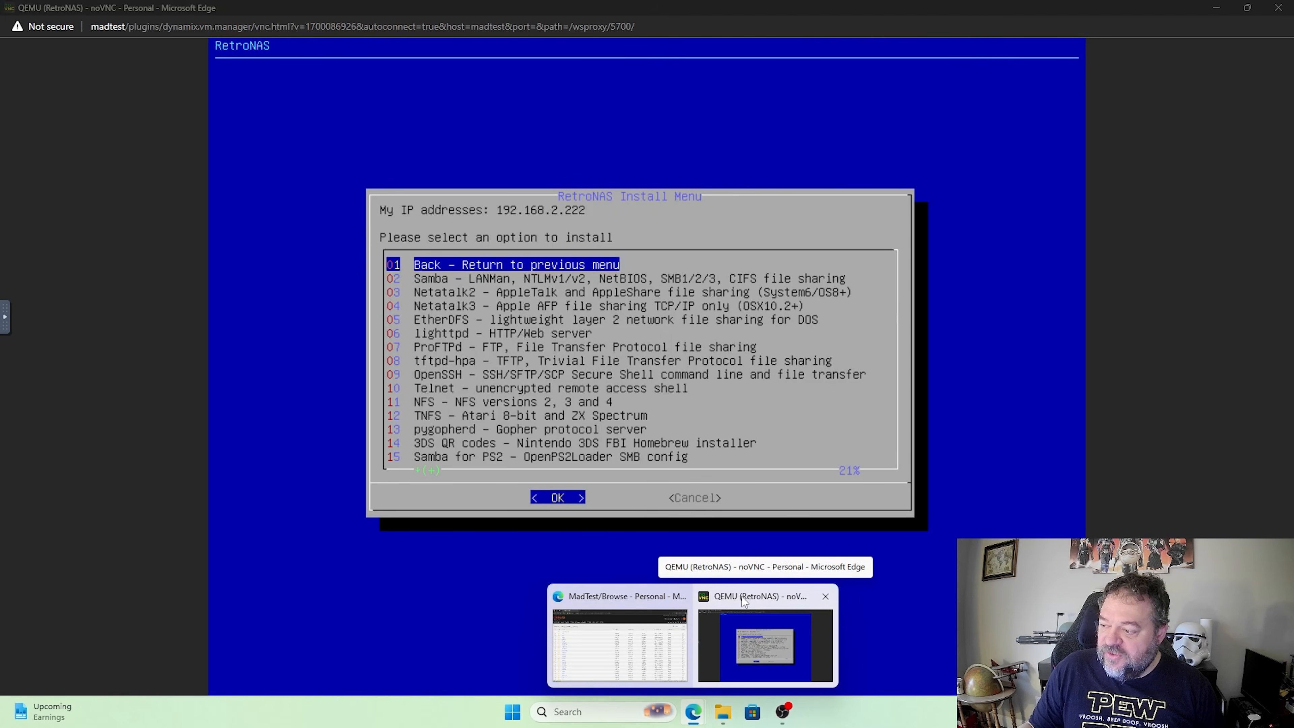
{"action": "left_click", "coordinate": [743, 601]}
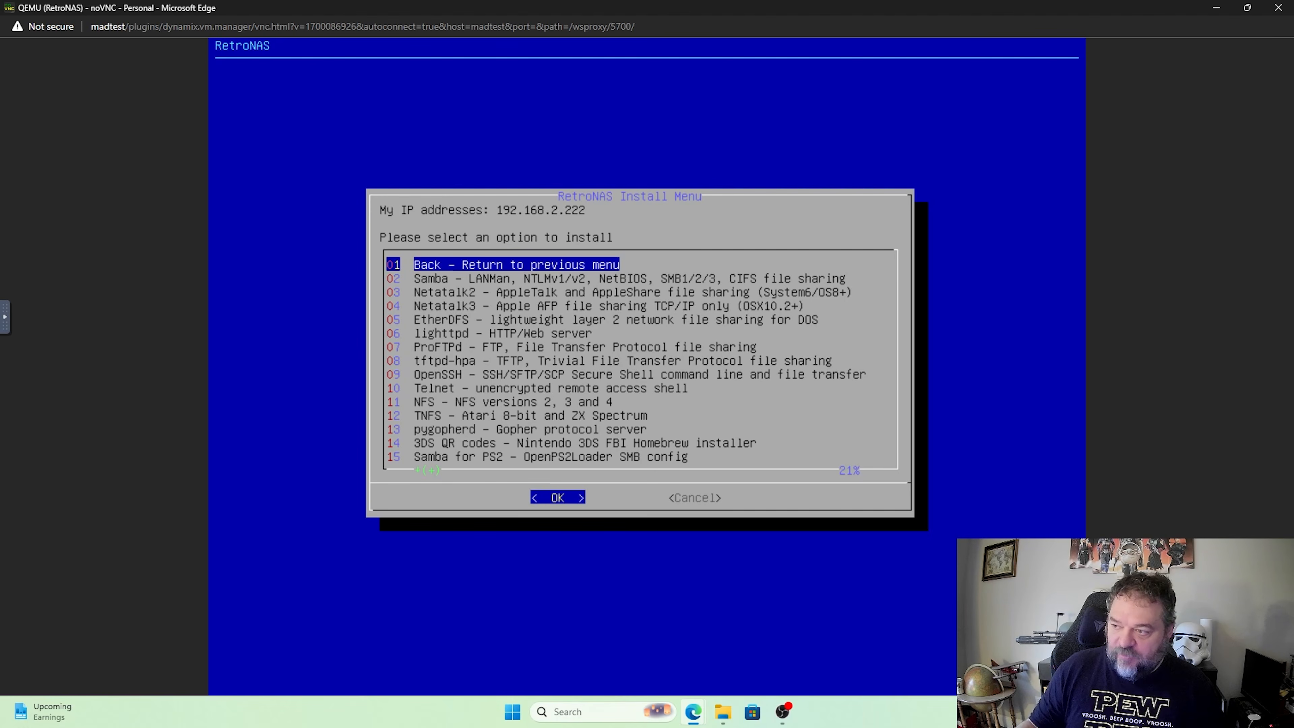
{"action": "key", "text": "Down"}
{"action": "key", "text": "Down"}
{"action": "key", "text": "Down"}
{"action": "key", "text": "Down"}
{"action": "key", "text": "Down"}
{"action": "key", "text": "Down"}
{"action": "key", "text": "Down"}
{"action": "key", "text": "Down"}
{"action": "key", "text": "Down"}
{"action": "key", "text": "Down"}
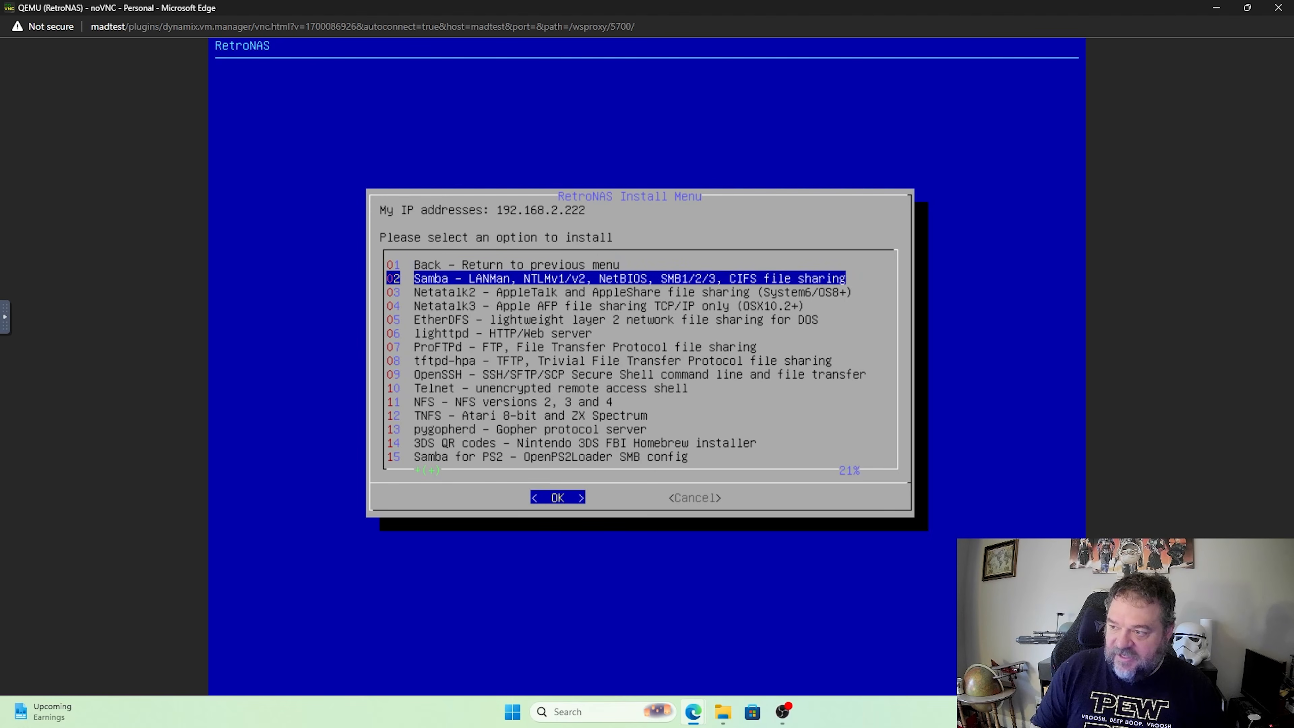
{"action": "key", "text": "Down"}
{"action": "key", "text": "Down"}
{"action": "key", "text": "Down"}
{"action": "key", "text": "Down"}
{"action": "key", "text": "Down"}
{"action": "key", "text": "Down"}
{"action": "key", "text": "Down"}
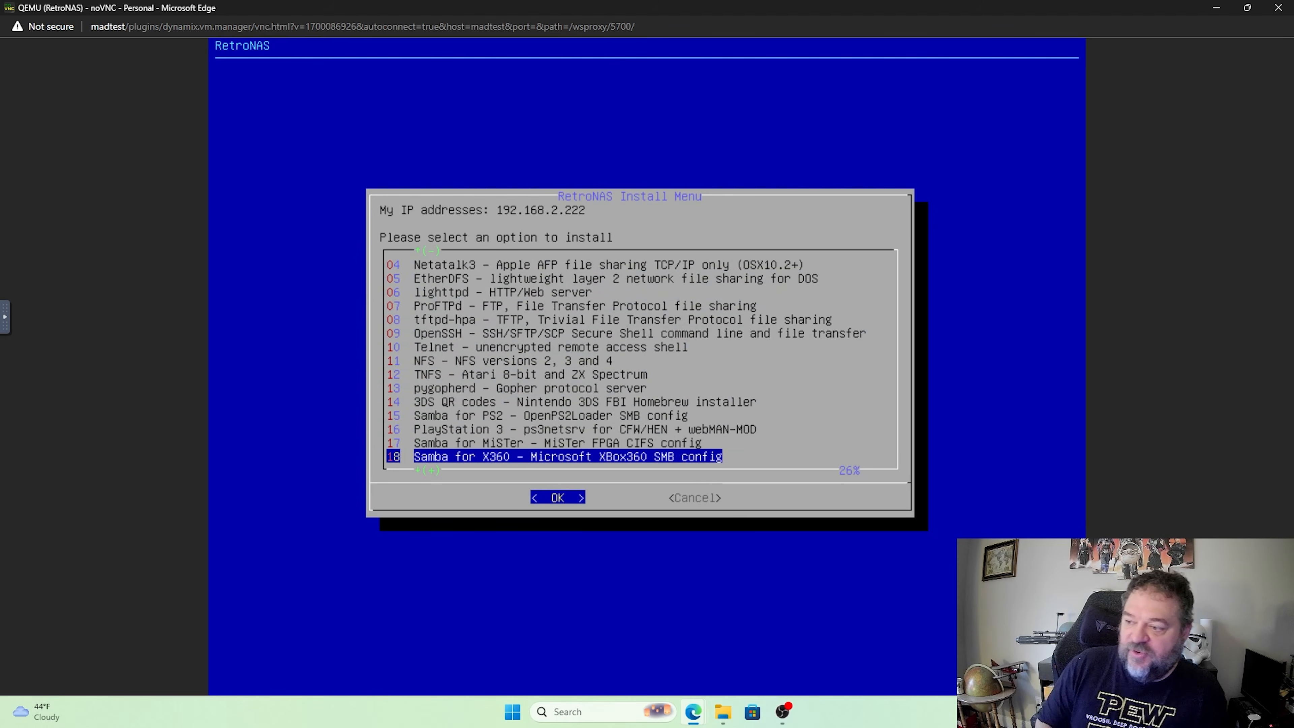
{"action": "key", "text": "Up"}
{"action": "key", "text": "Up"}
{"action": "key", "text": "Up"}
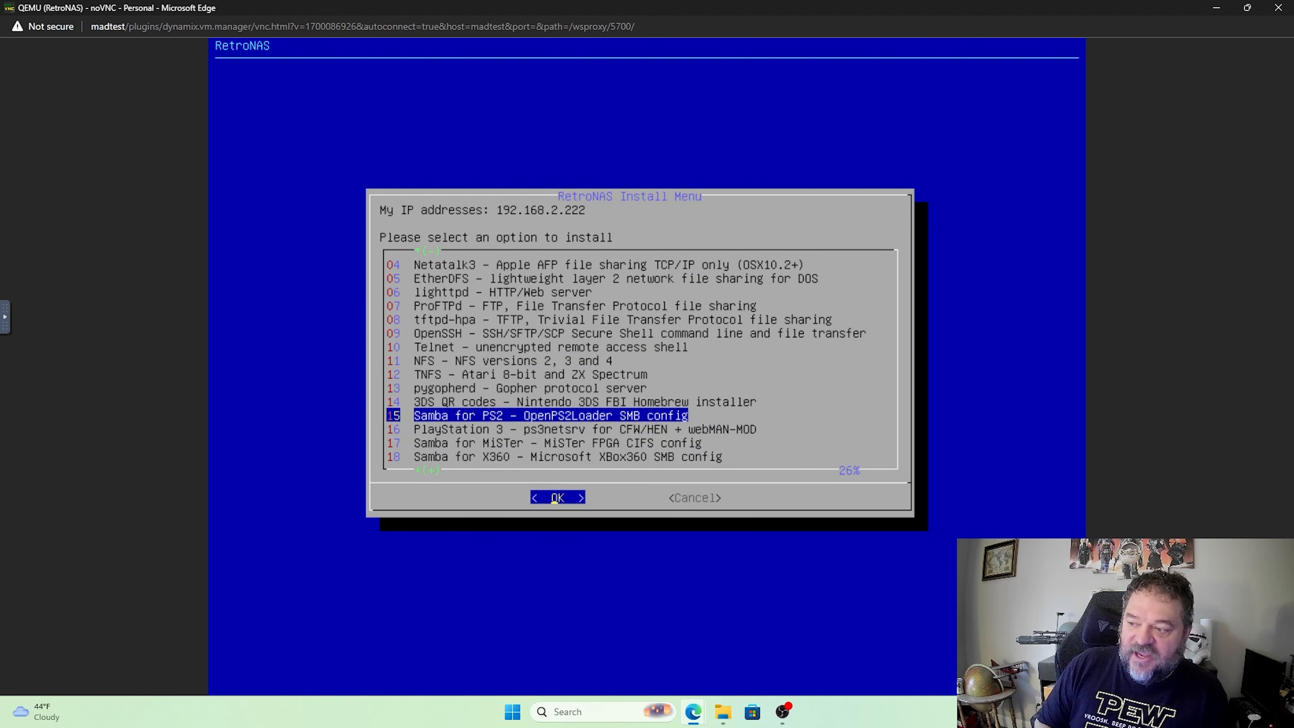
{"action": "key", "text": "Down"}
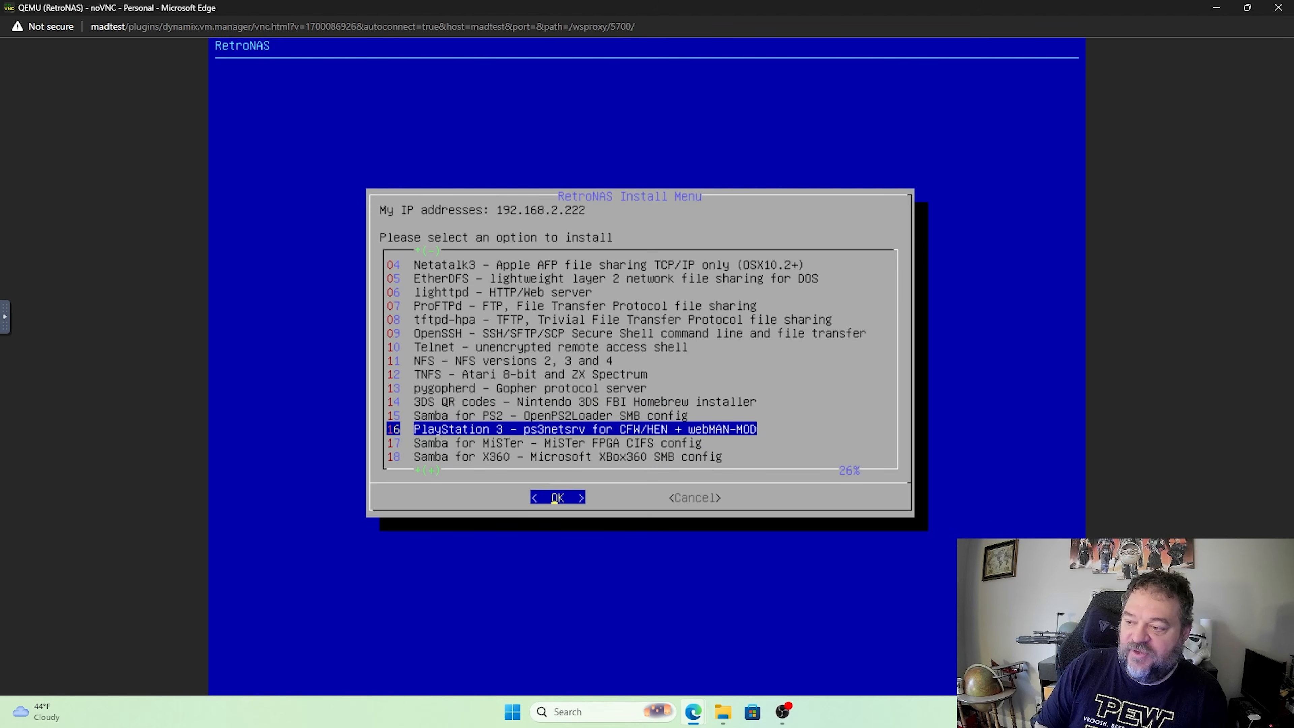
{"action": "key", "text": "Return"}
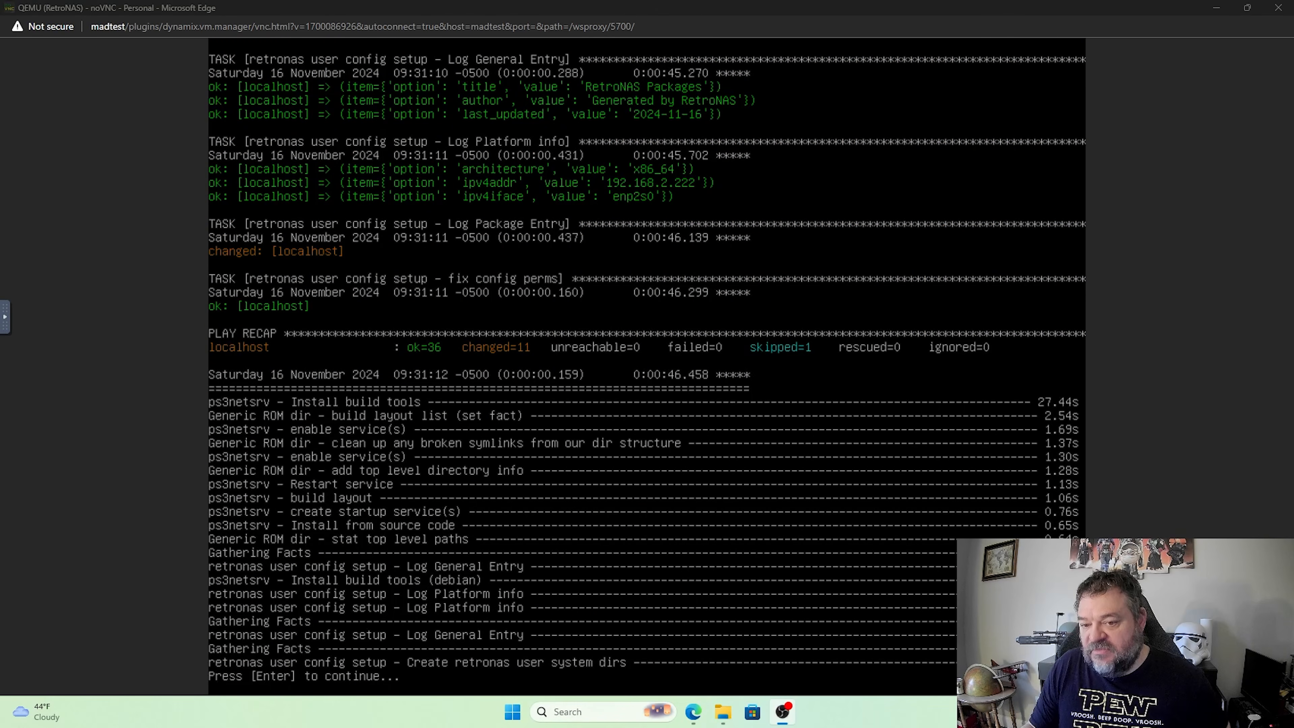
{"action": "key", "text": "alt+Tab"}
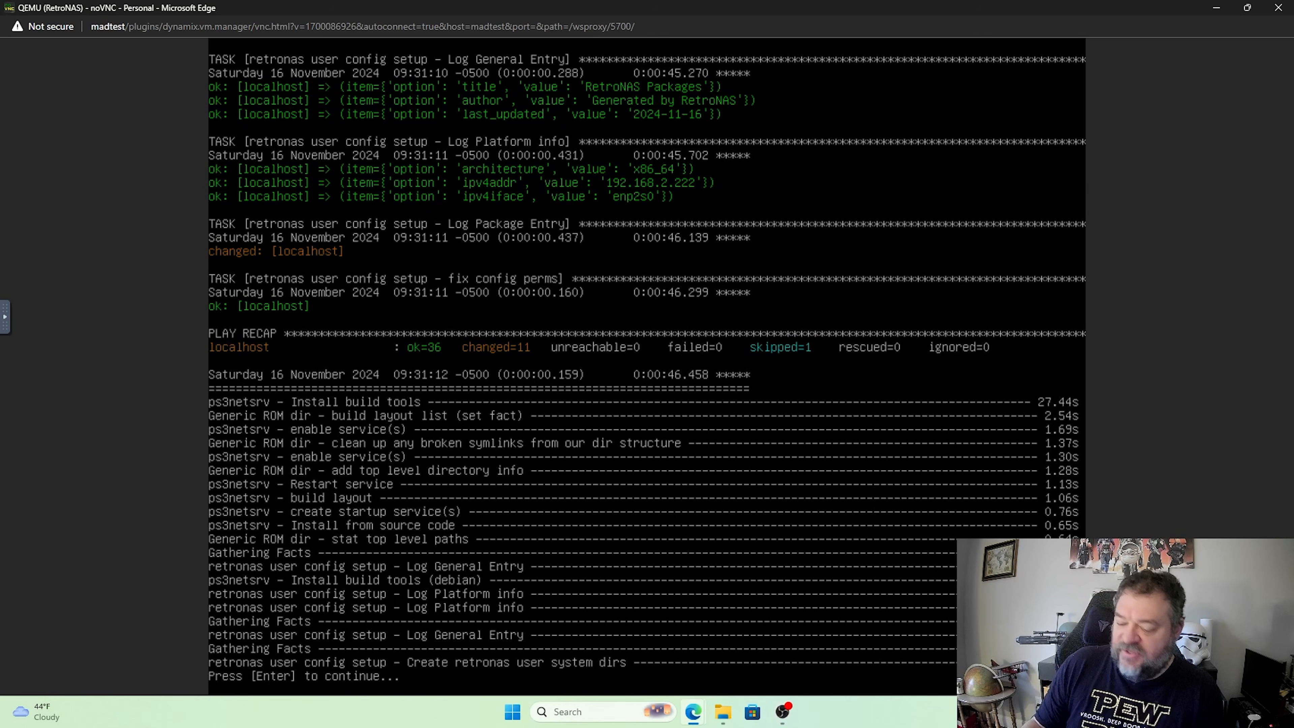
{"action": "key", "text": "Return"}
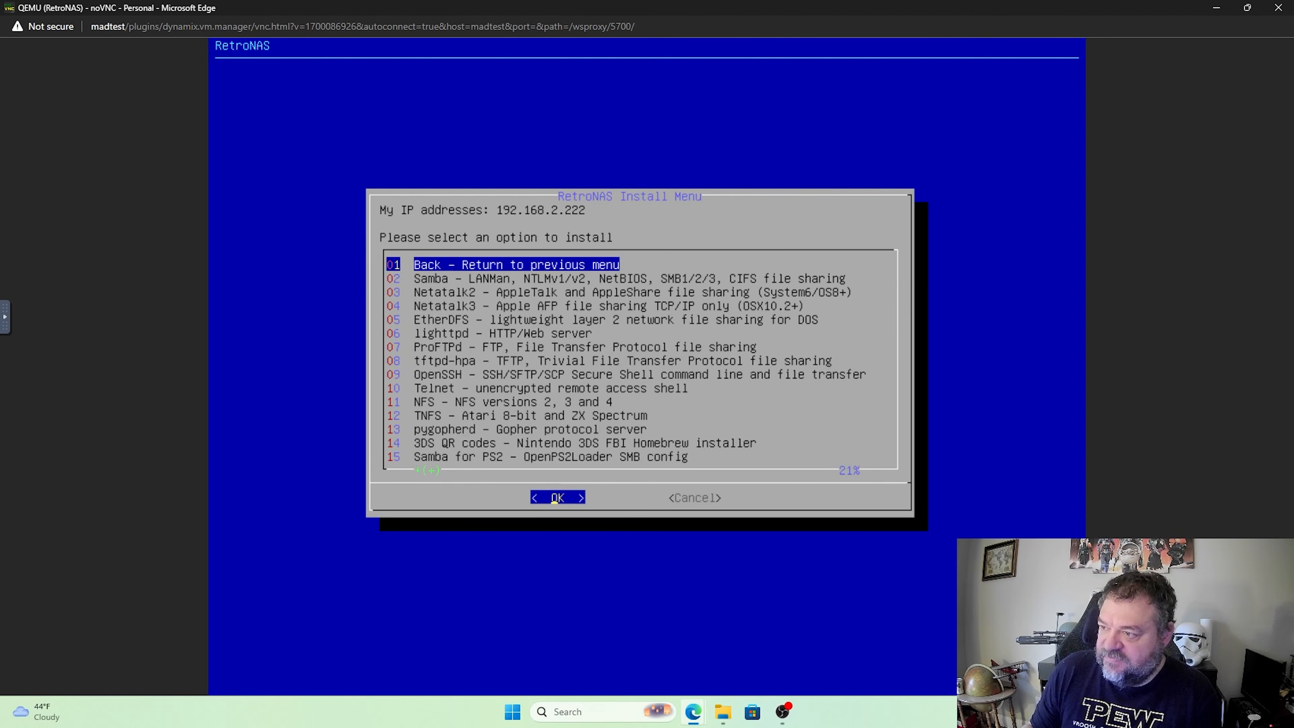
- Browse retronas > ps3 > ps3netsrv to see its ISO and GAMES subfolders, then return to Shares
{"action": "mouse_move", "coordinate": [692, 714]}
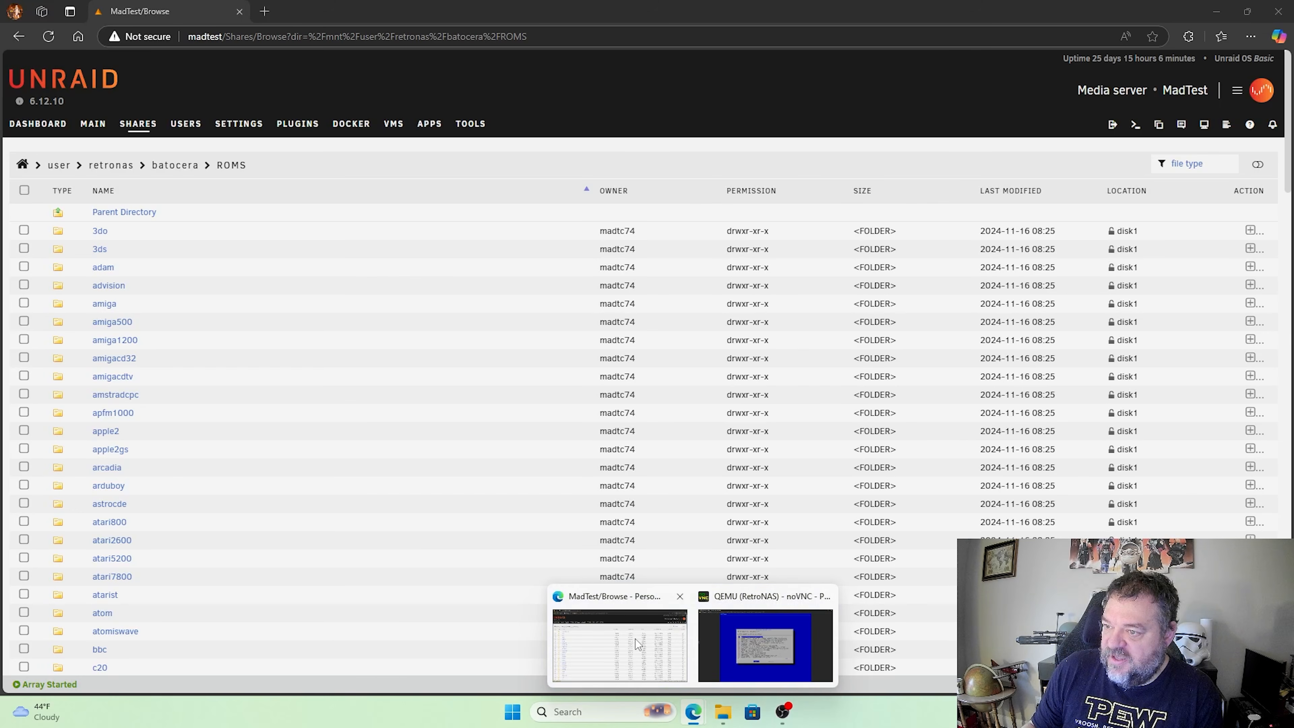
{"action": "left_click", "coordinate": [638, 644]}
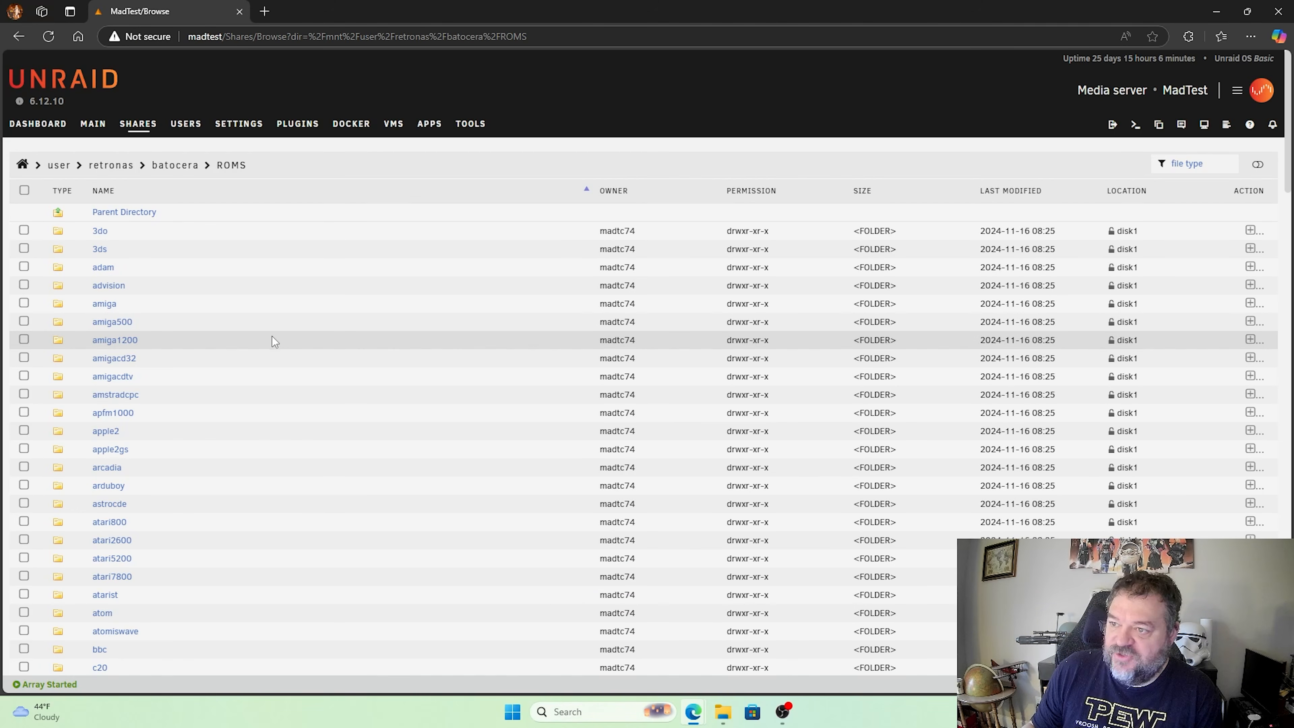
{"action": "left_click", "coordinate": [112, 167]}
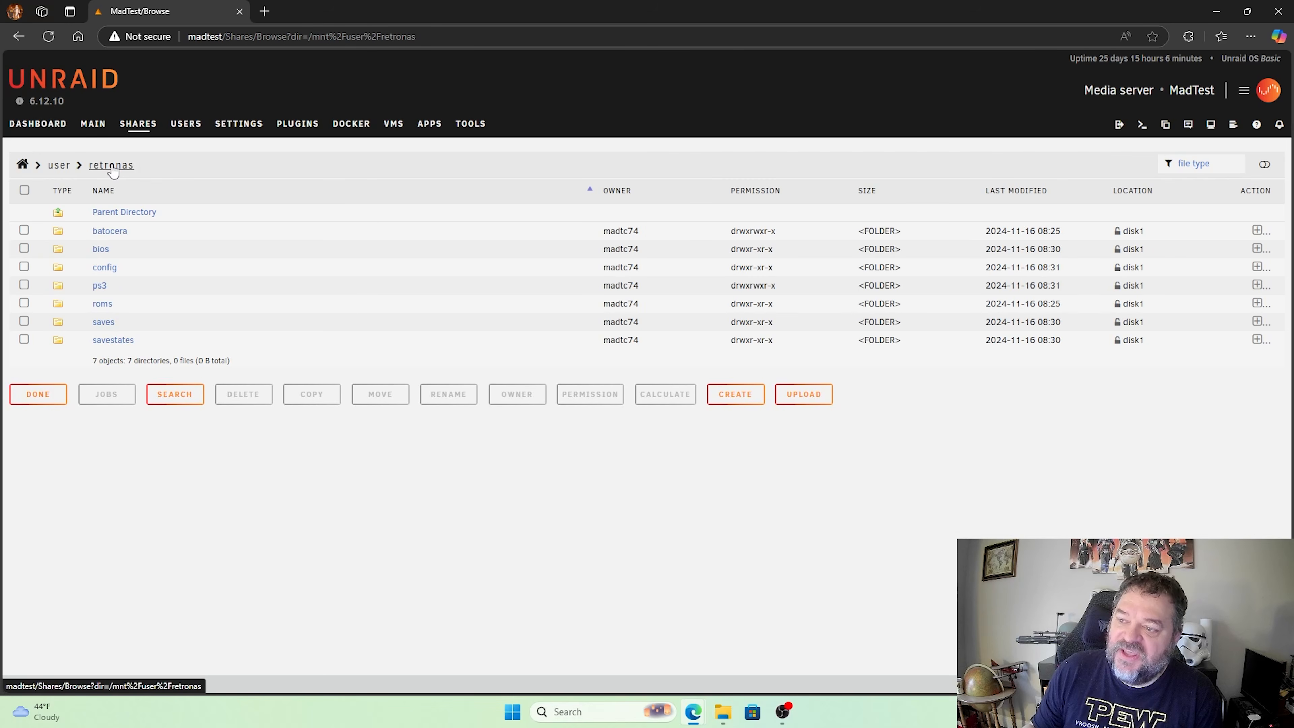
{"action": "left_click", "coordinate": [100, 286]}
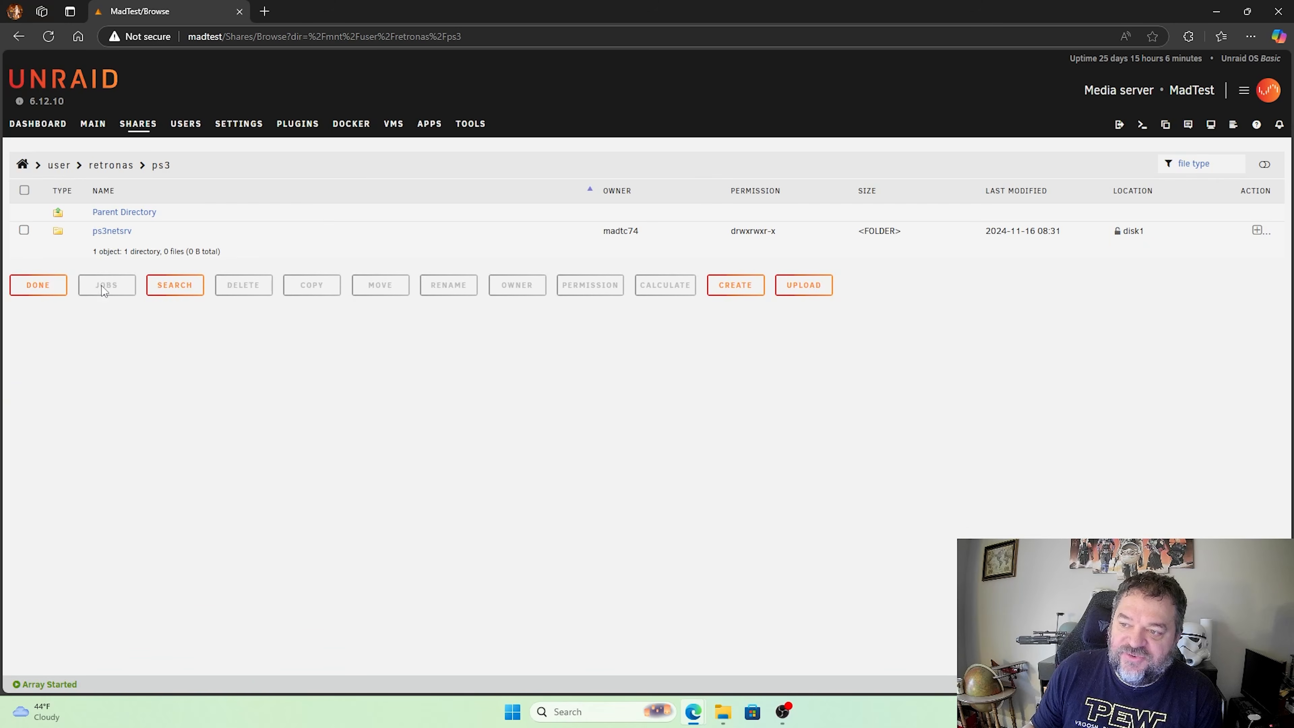
{"action": "left_click", "coordinate": [108, 232]}
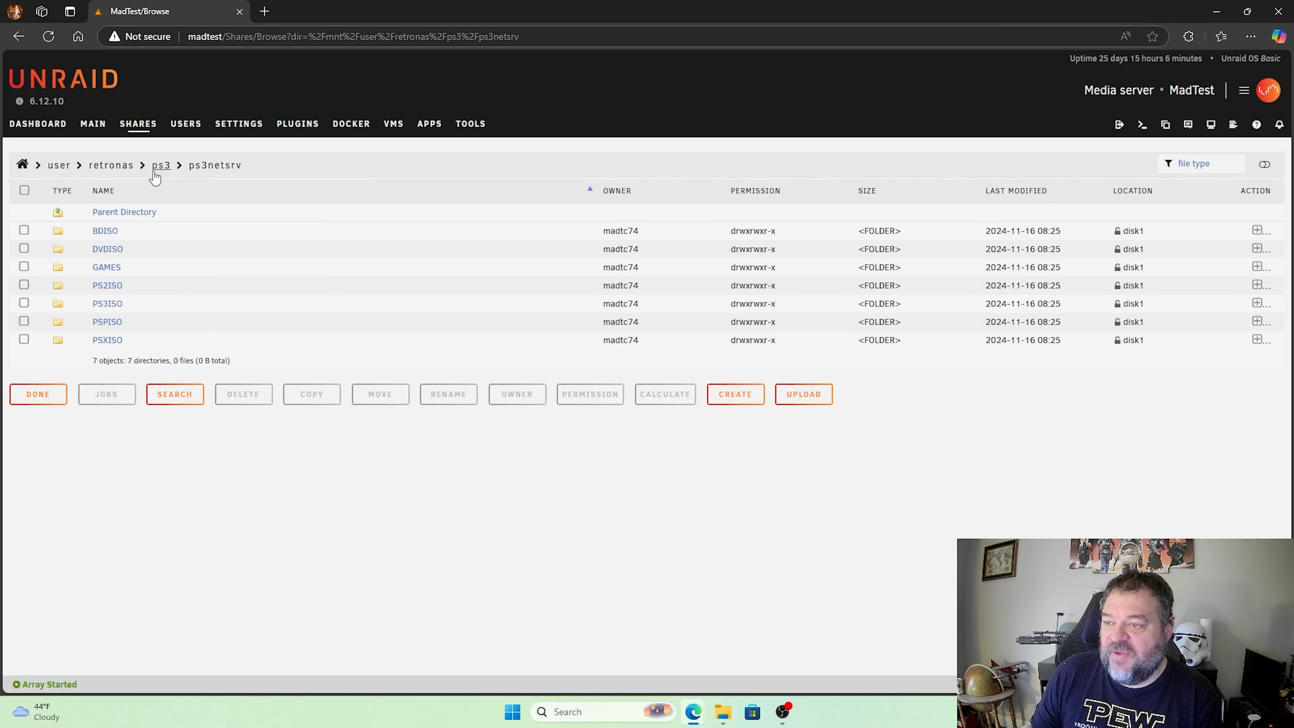
{"action": "left_click", "coordinate": [111, 165]}
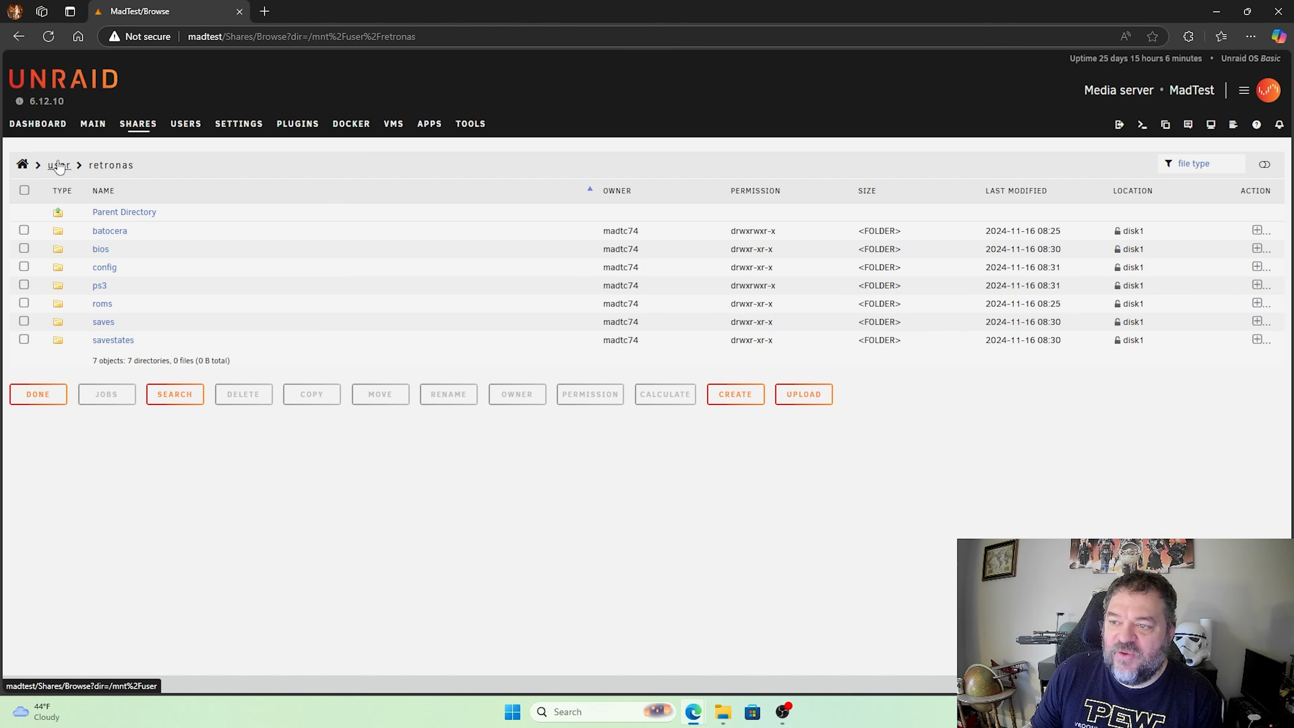
{"action": "left_click", "coordinate": [137, 126]}
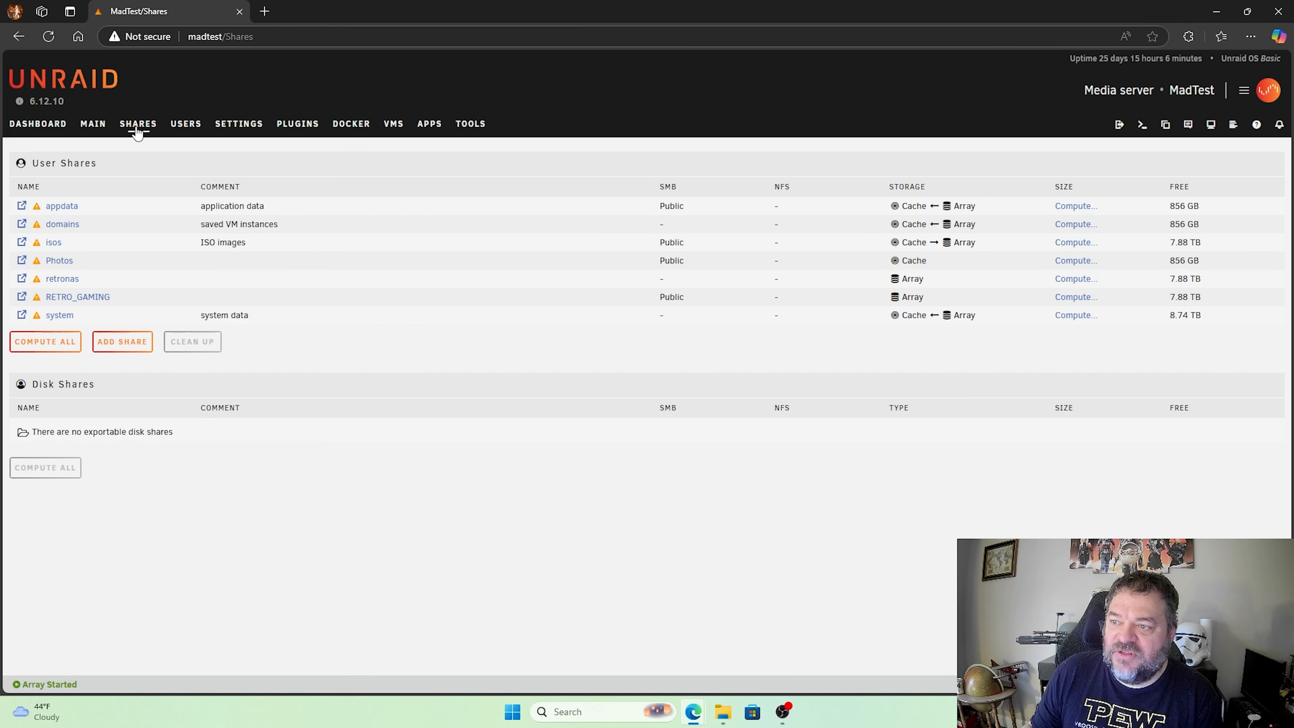
- Set the retronas share's SMB Security Export option to Yes, apply it and click Done
{"action": "left_click", "coordinate": [62, 279]}
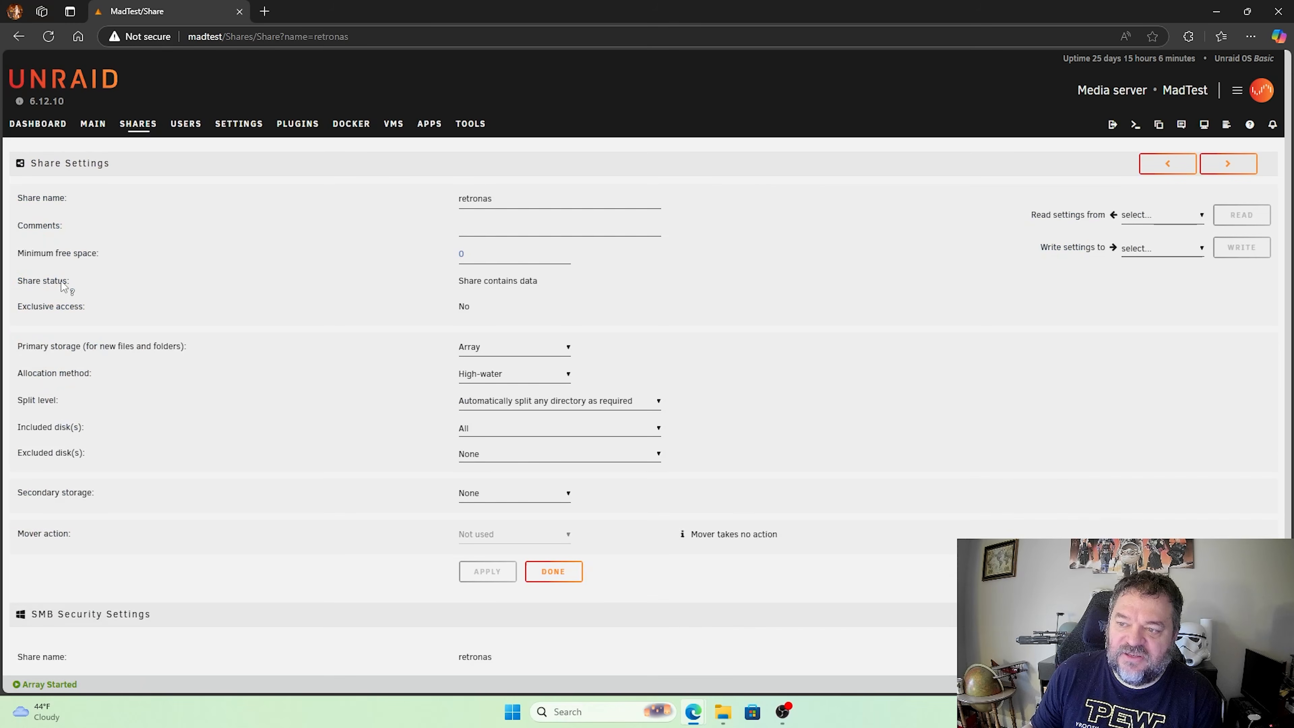
{"action": "scroll", "coordinate": [402, 219], "scroll_direction": "down", "scroll_amount": 3}
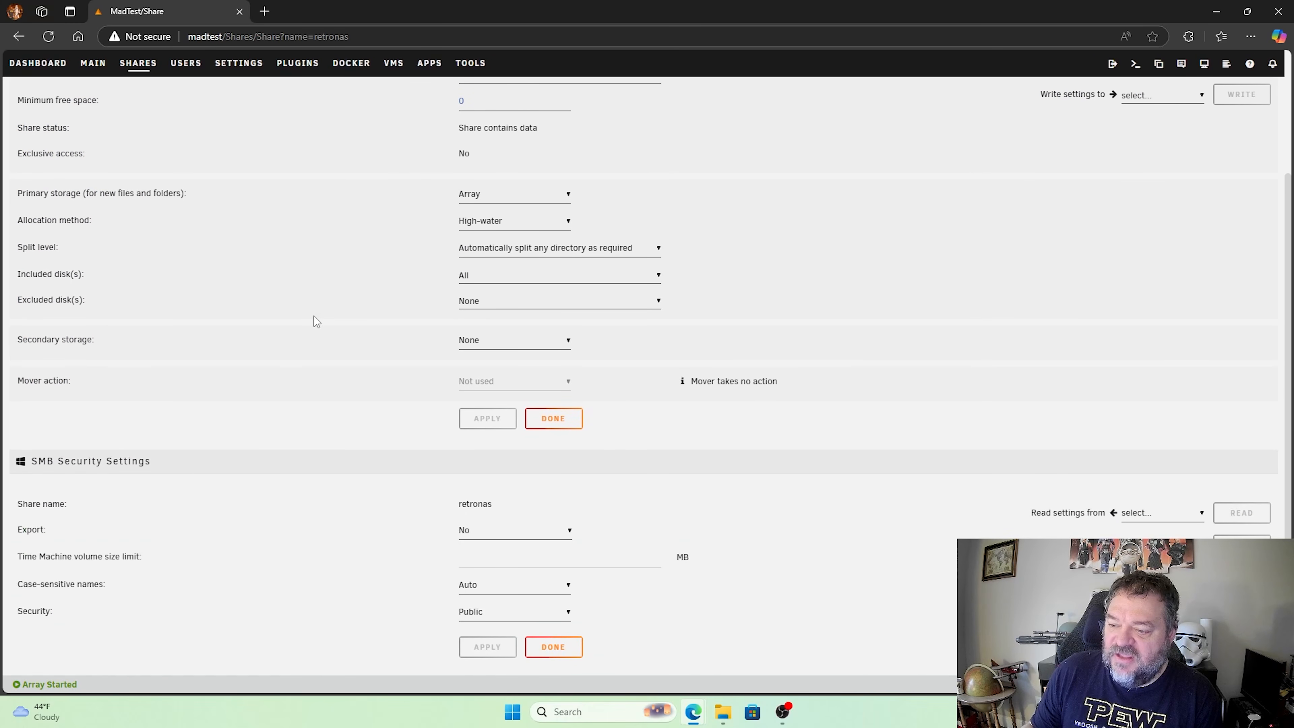
{"action": "left_click", "coordinate": [488, 532]}
{"action": "left_click", "coordinate": [481, 567]}
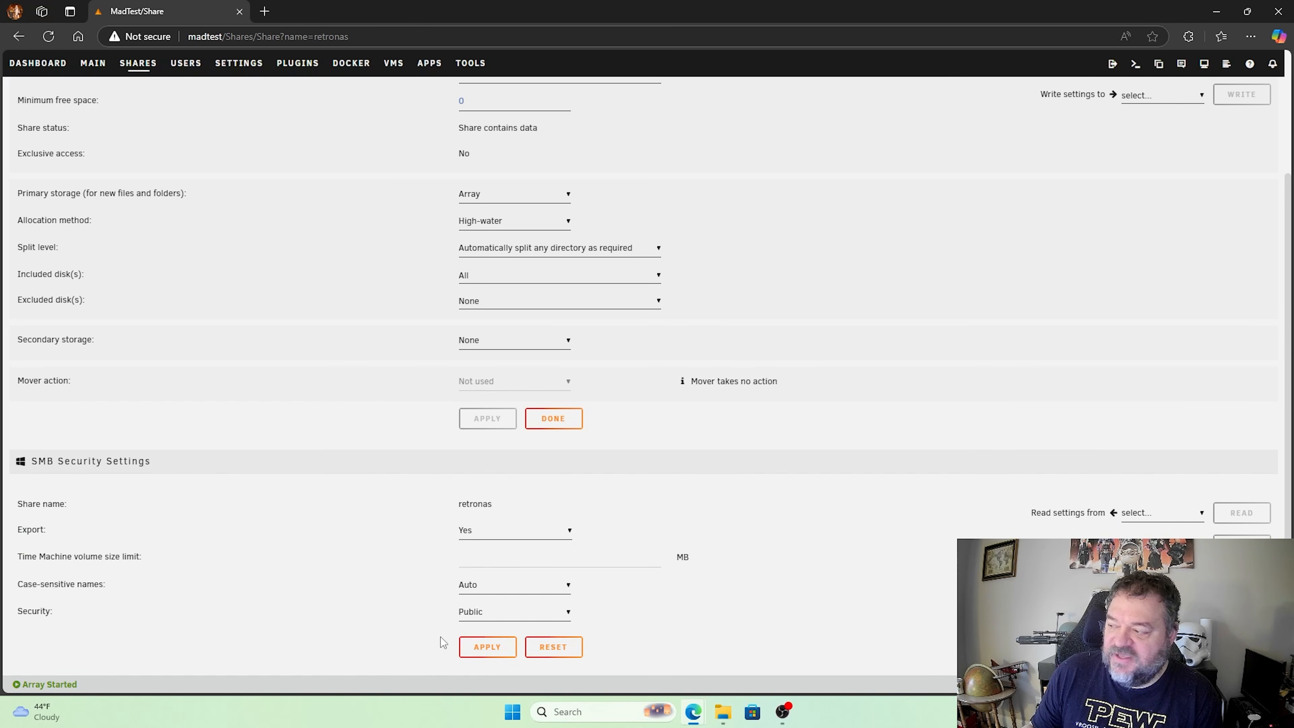
{"action": "left_click", "coordinate": [499, 652]}
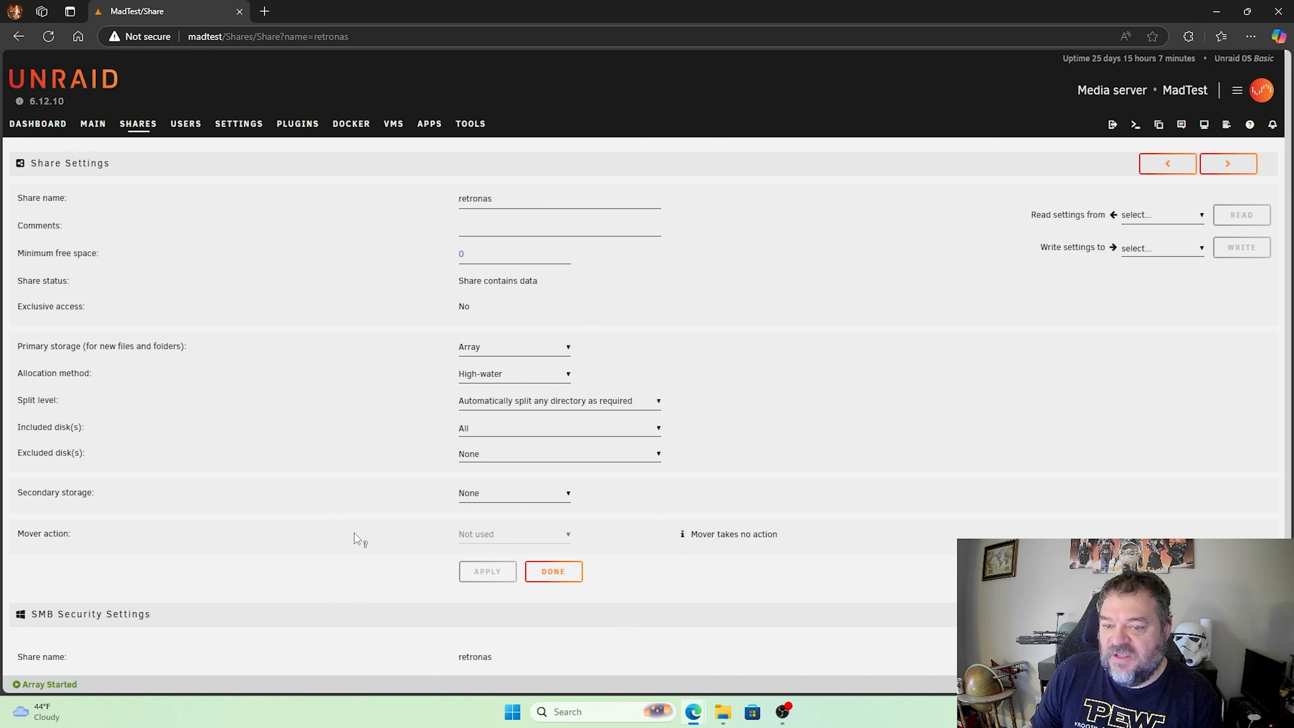
{"action": "left_click", "coordinate": [548, 570]}
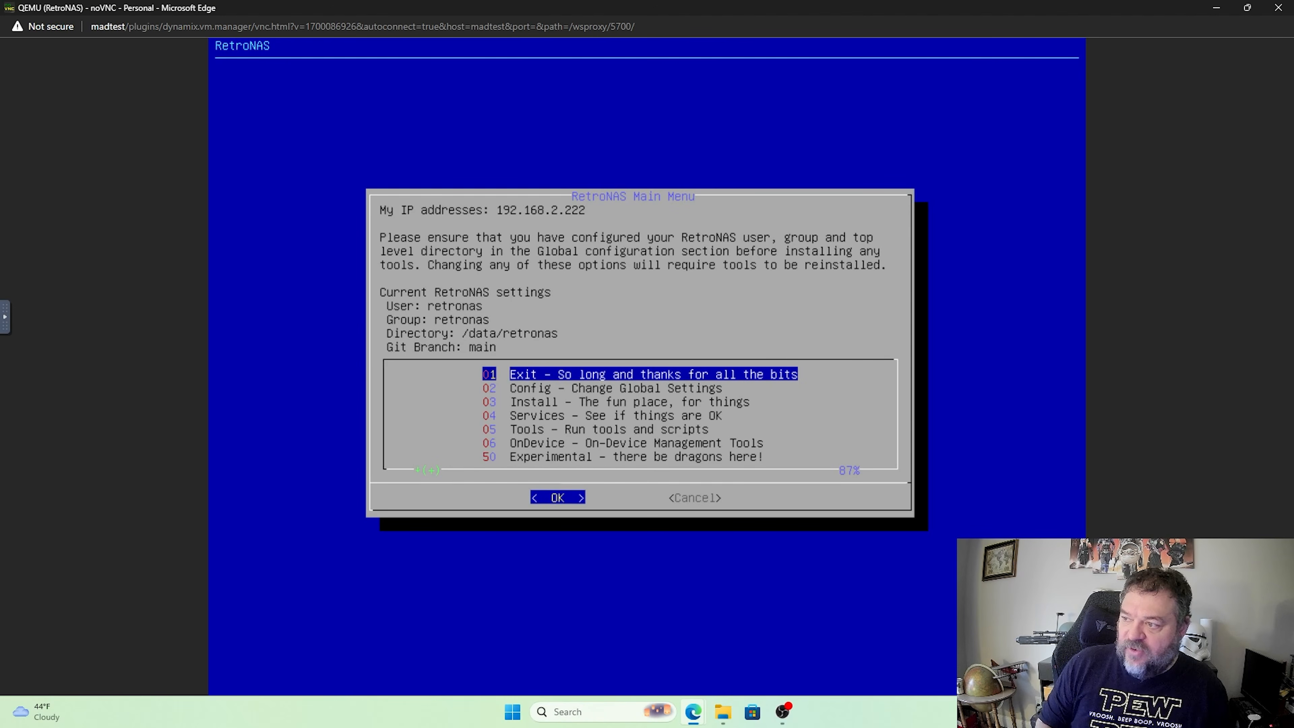
- Run '02 RetroNAS – Update RetroNAS' under 99 Update, then go back and choose 01 Exit
{"action": "key", "text": "Down"}
{"action": "key", "text": "Down"}
{"action": "key", "text": "Down"}
{"action": "key", "text": "Down"}
{"action": "key", "text": "Down"}
{"action": "key", "text": "Down"}
{"action": "key", "text": "Down"}
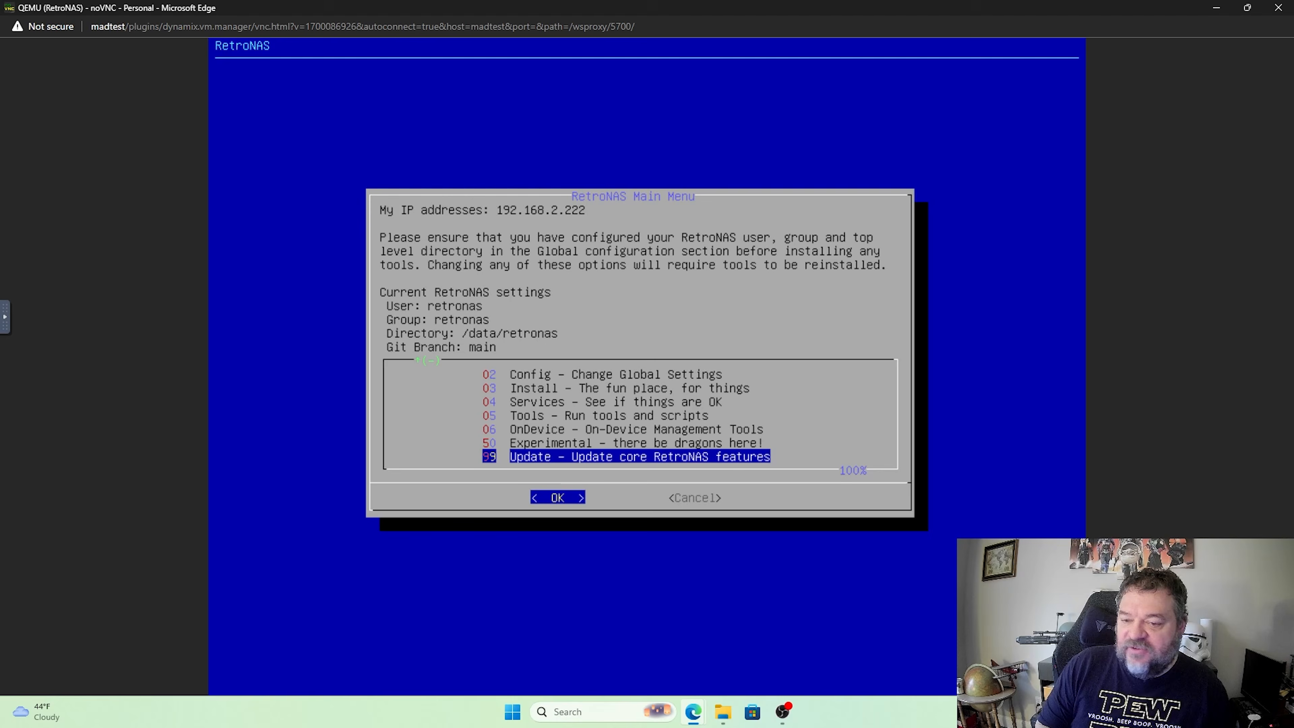
{"action": "key", "text": "Return"}
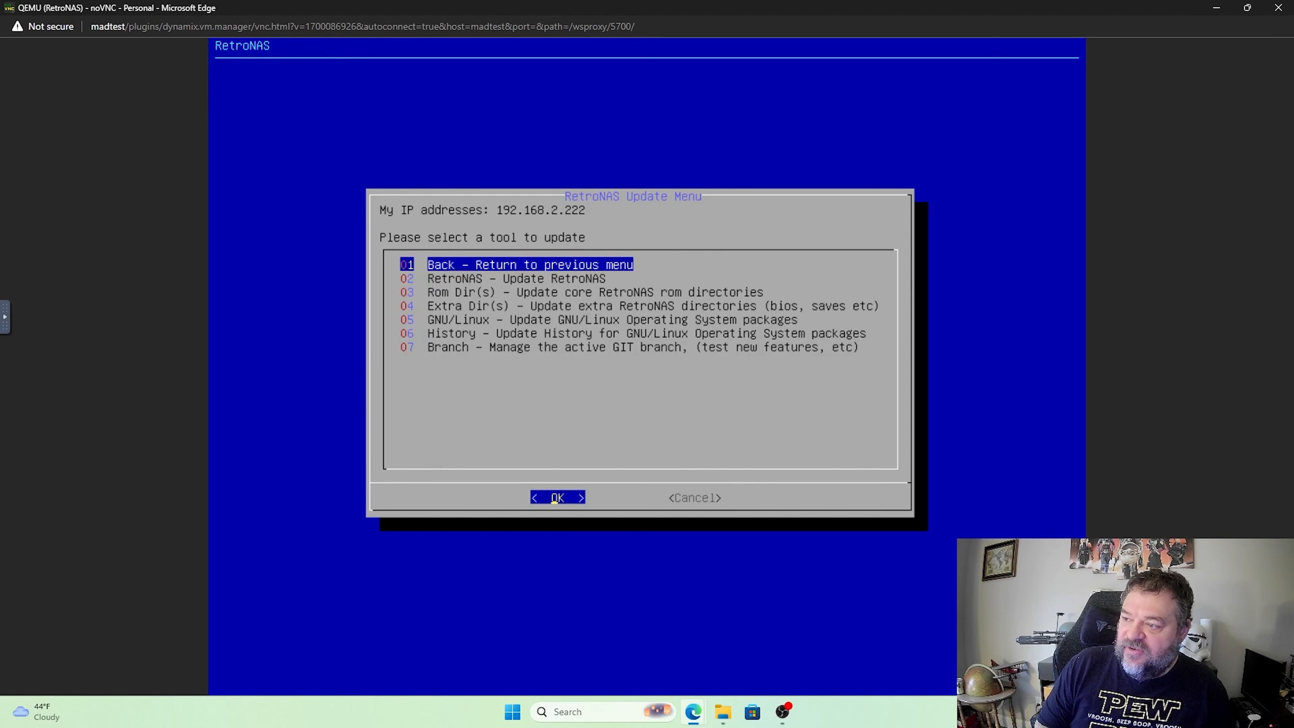
{"action": "key", "text": "Down"}
{"action": "key", "text": "Down"}
{"action": "key", "text": "Down"}
{"action": "key", "text": "Down"}
{"action": "key", "text": "Down"}
{"action": "key", "text": "Down"}
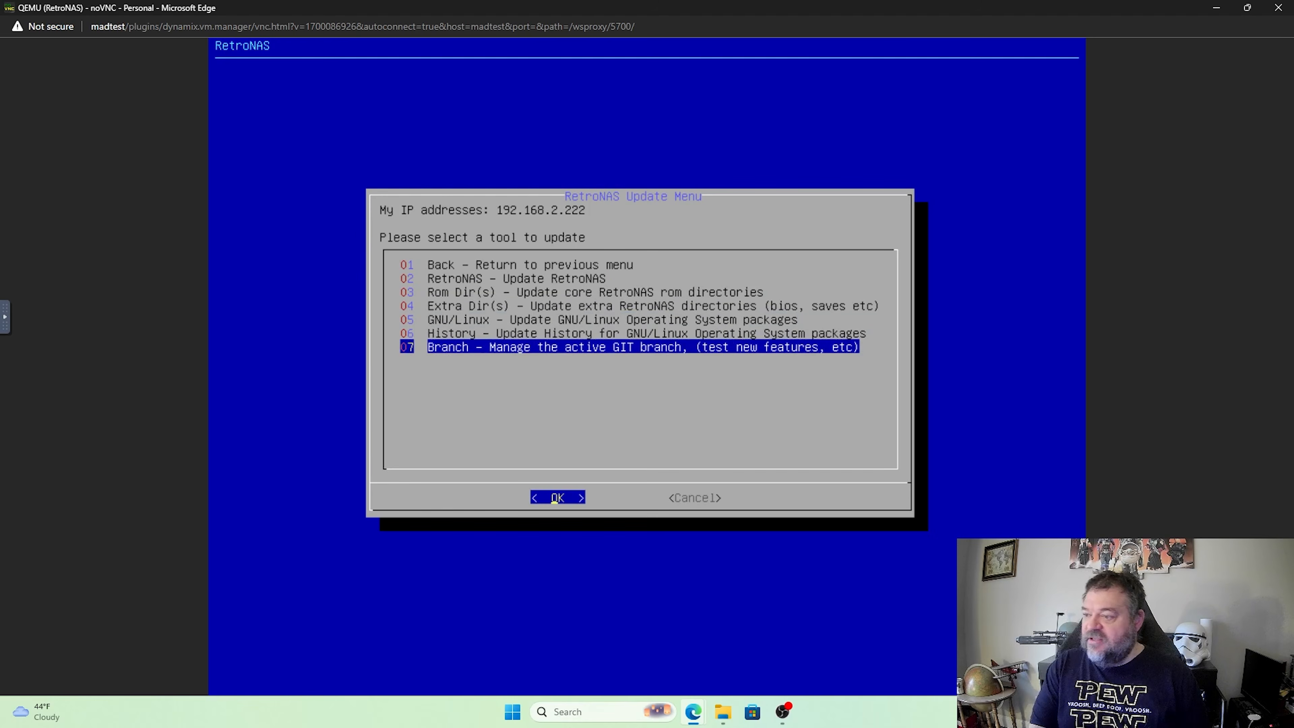
{"action": "key", "text": "Up"}
{"action": "key", "text": "Up"}
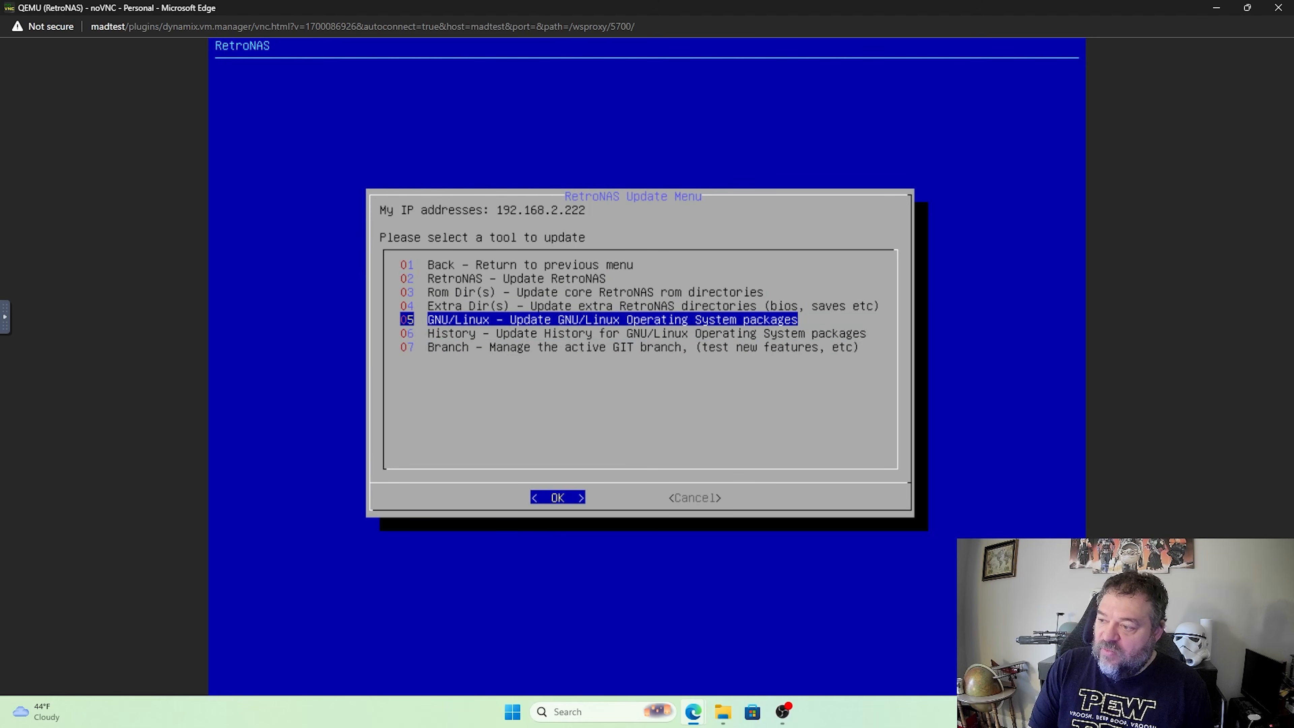
{"action": "key", "text": "Up"}
{"action": "key", "text": "Up"}
{"action": "key", "text": "Up"}
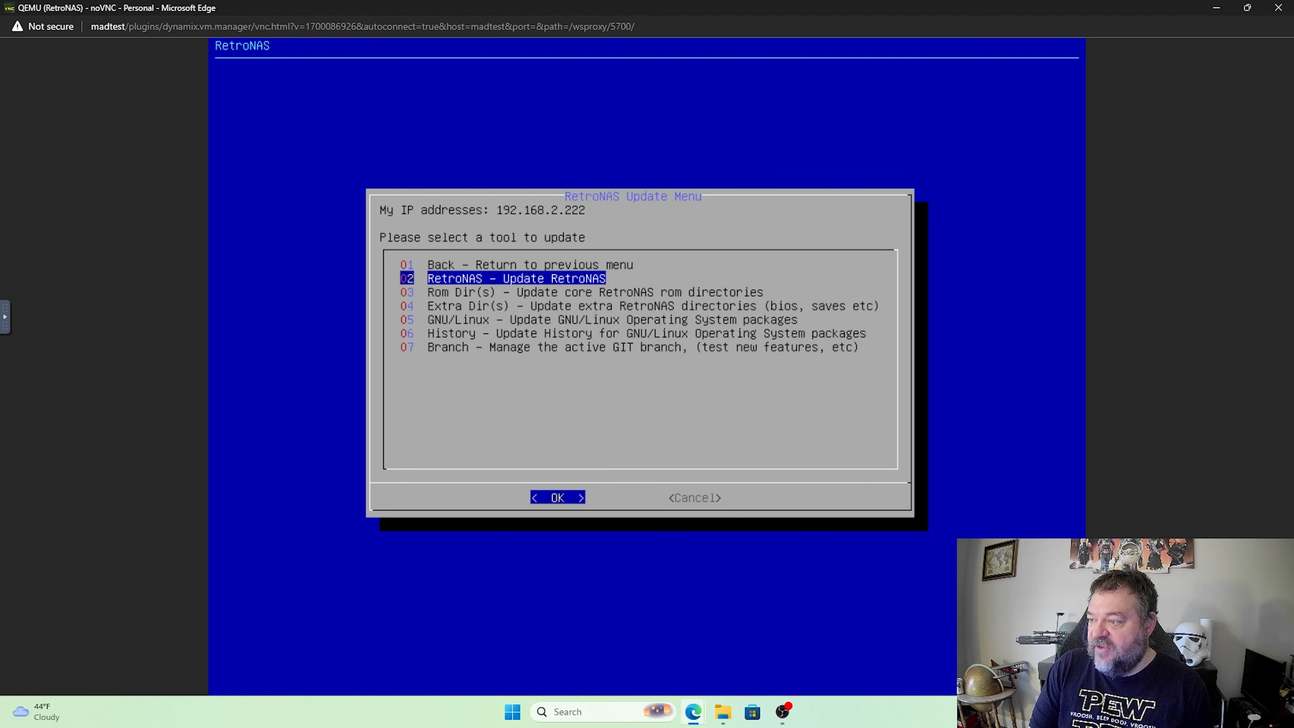
{"action": "key", "text": "Return"}
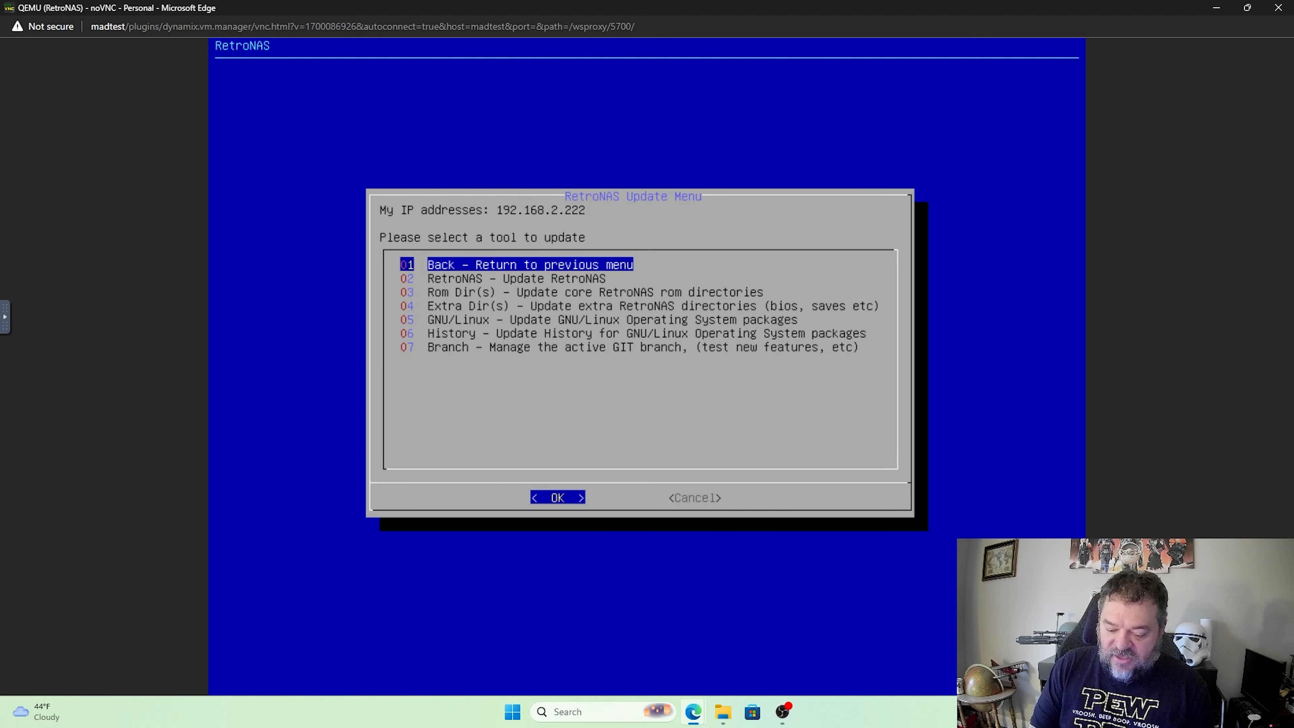
{"action": "key", "text": "Return"}
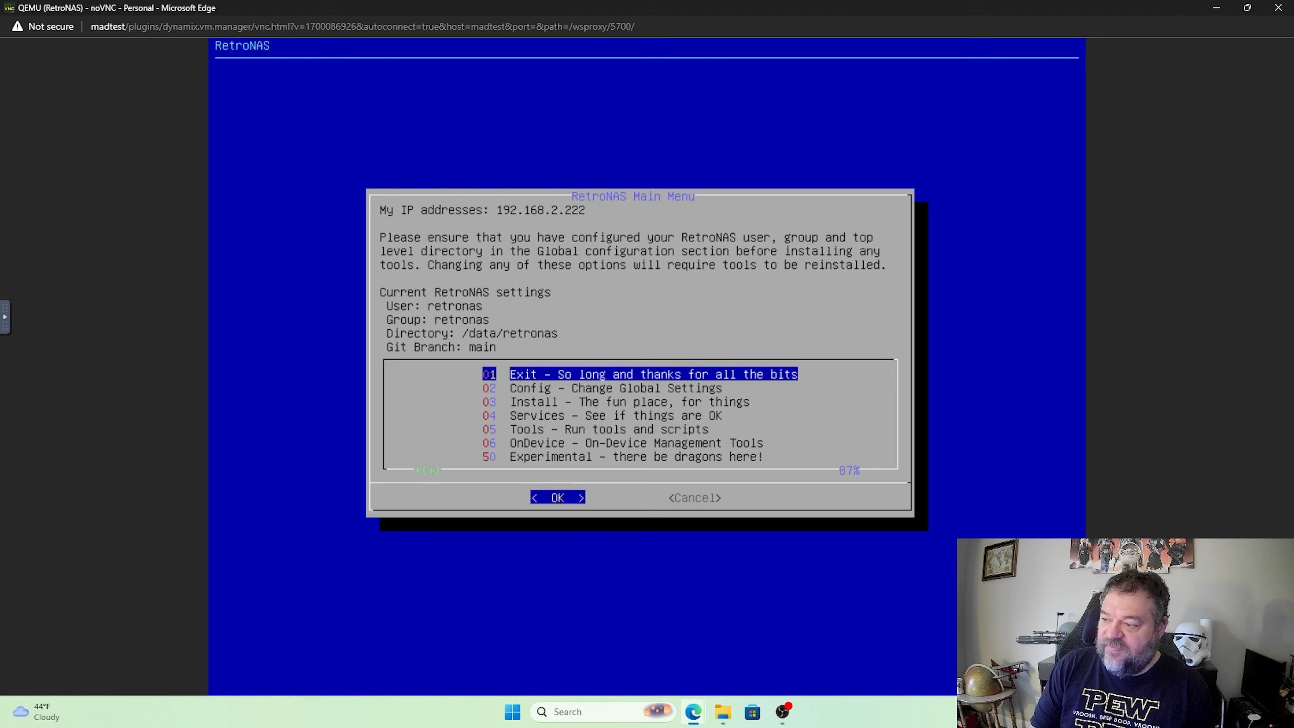
{"action": "key", "text": "Return"}
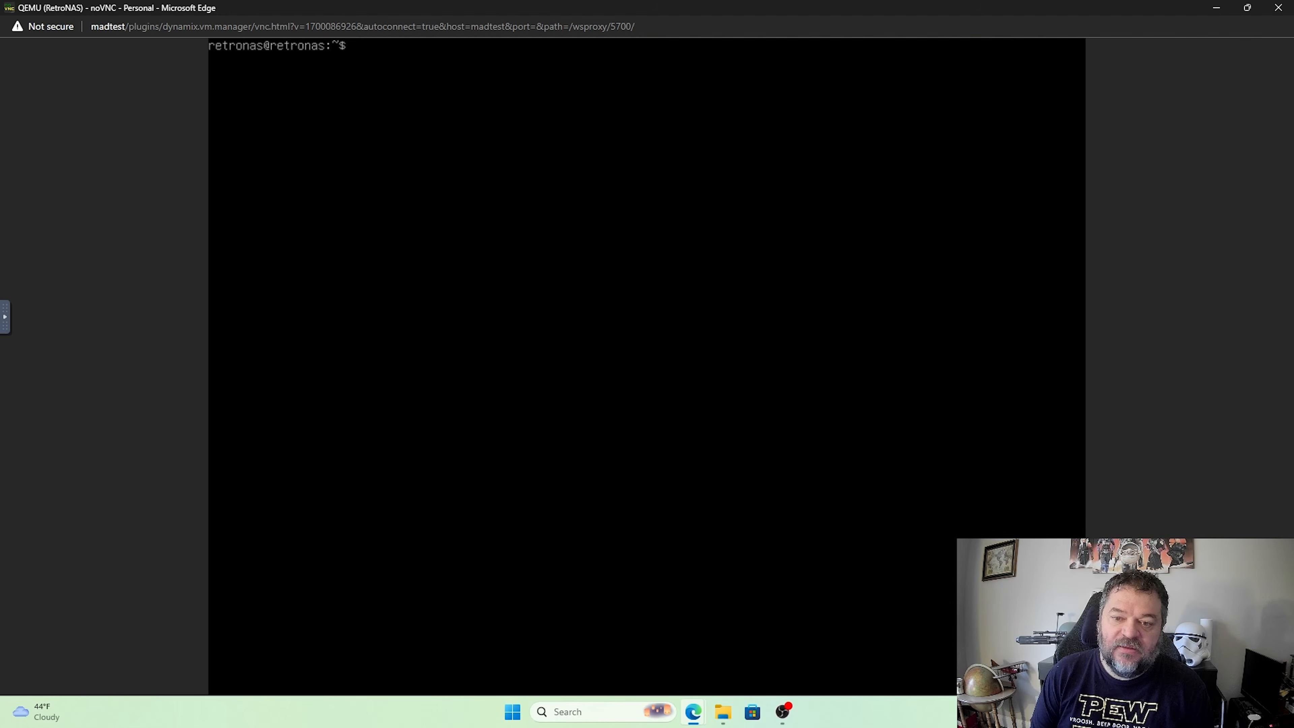